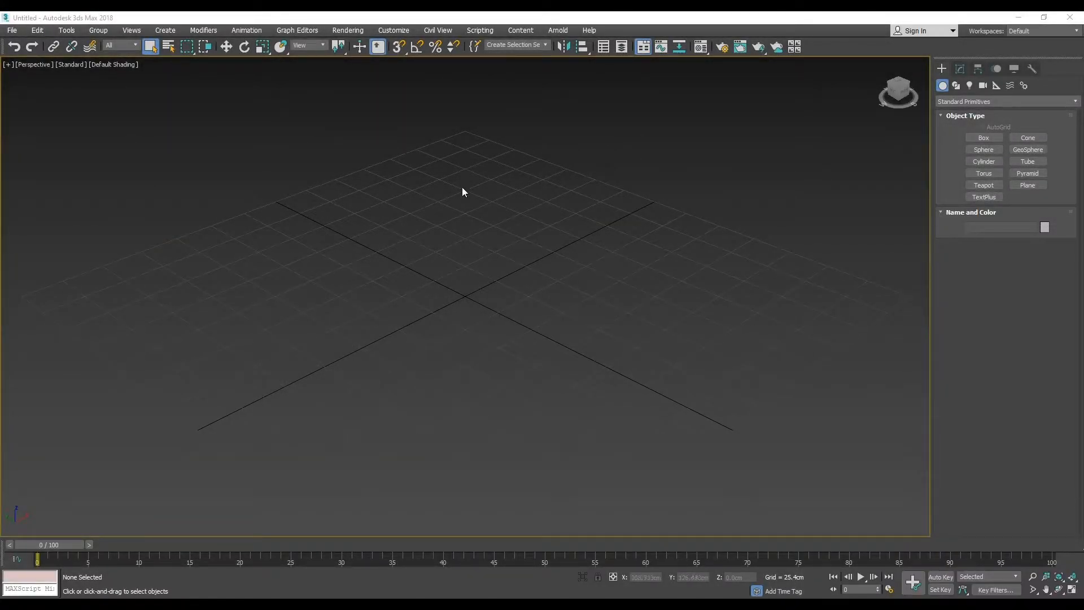
# Step: Create a box on the grid about 156 cm long, 112 cm wide and 19 cm high
pyautogui.click(985, 138)
pyautogui.moveTo(303, 241); pyautogui.dragTo(614, 265)
pyautogui.click(589, 232)
# Step: Set the box's length to 70 cm, width to 100 cm and height to 15 cm
pyautogui.click(1028, 301)
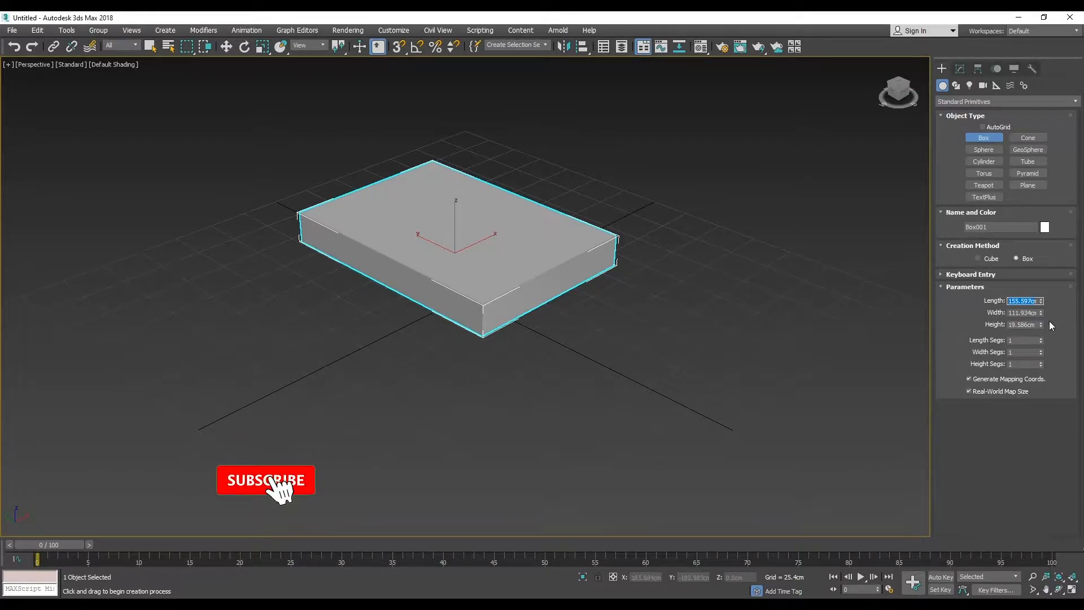
pyautogui.write('70in')
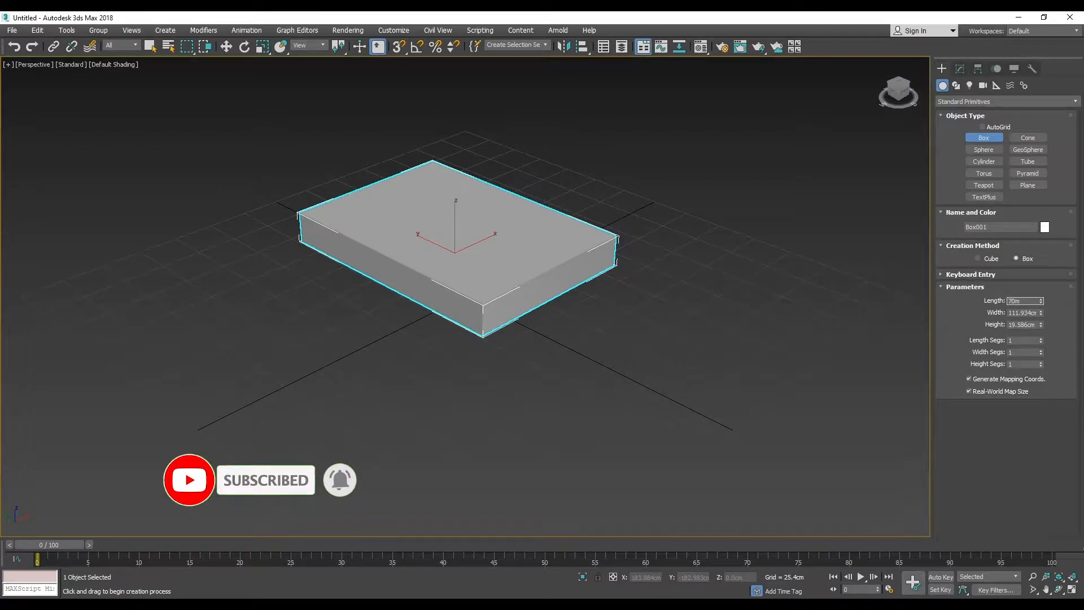
pyautogui.press('Tab')
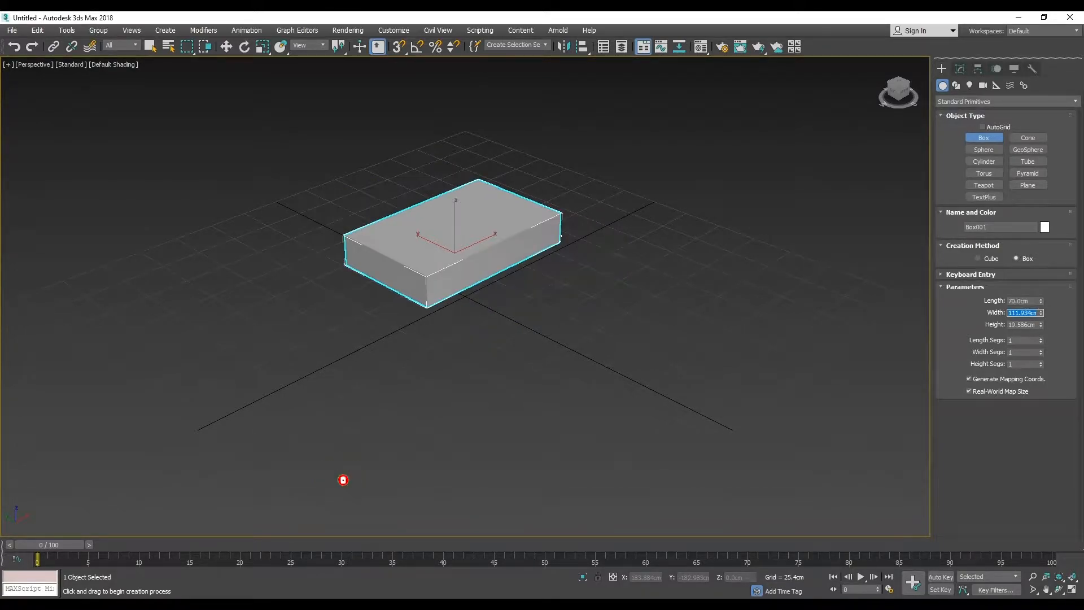
pyautogui.write('100')
pyautogui.press('Tab')
pyautogui.write('1')
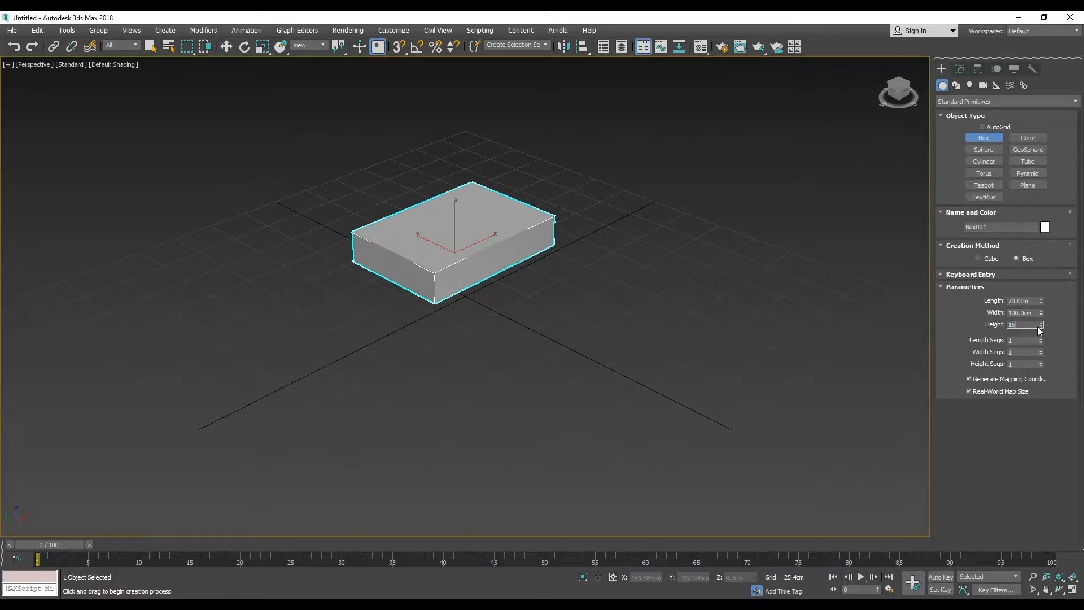
pyautogui.press('Tab')
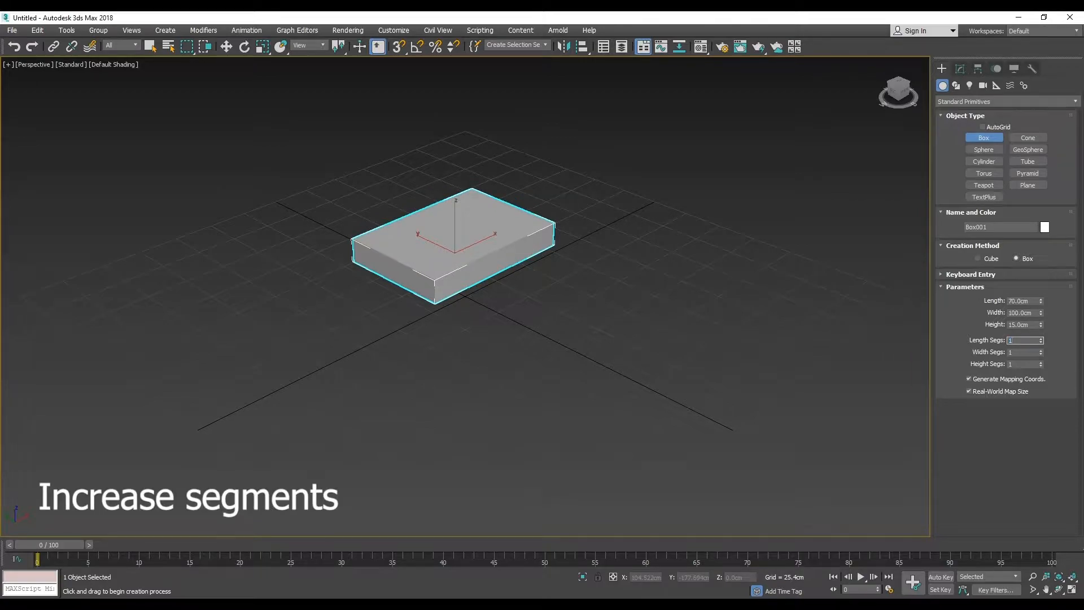
# Step: Set the box's length and width segments to 10 and display edged faces in the viewport
pyautogui.press('Tab')
pyautogui.press('Tab')
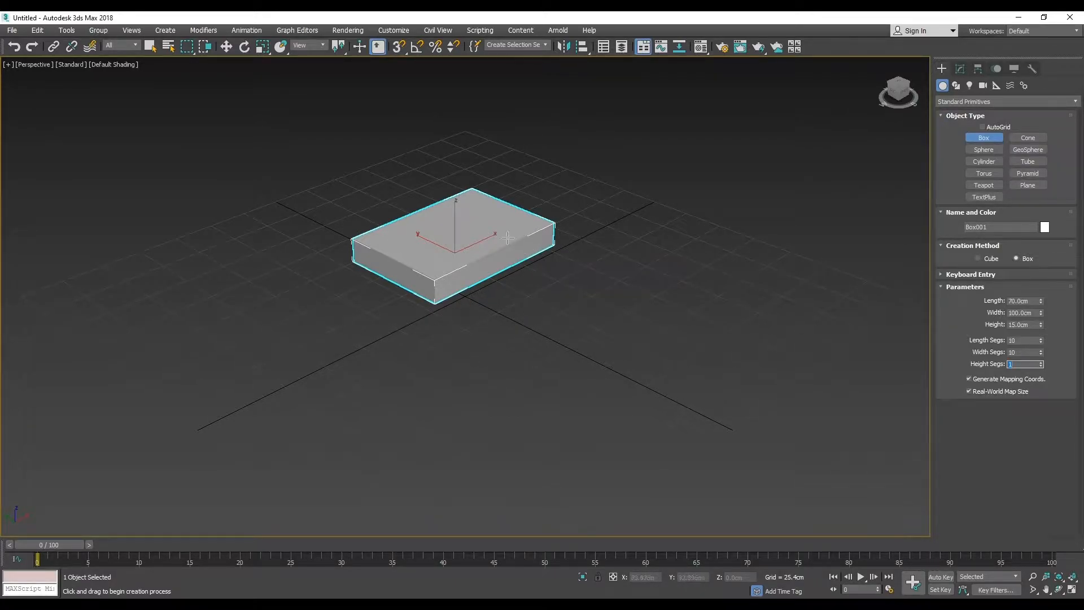
pyautogui.click(625, 205)
pyautogui.press('F4')
# Step: Add an Edit Poly modifier to the box
pyautogui.scroll(5, 438, 288)
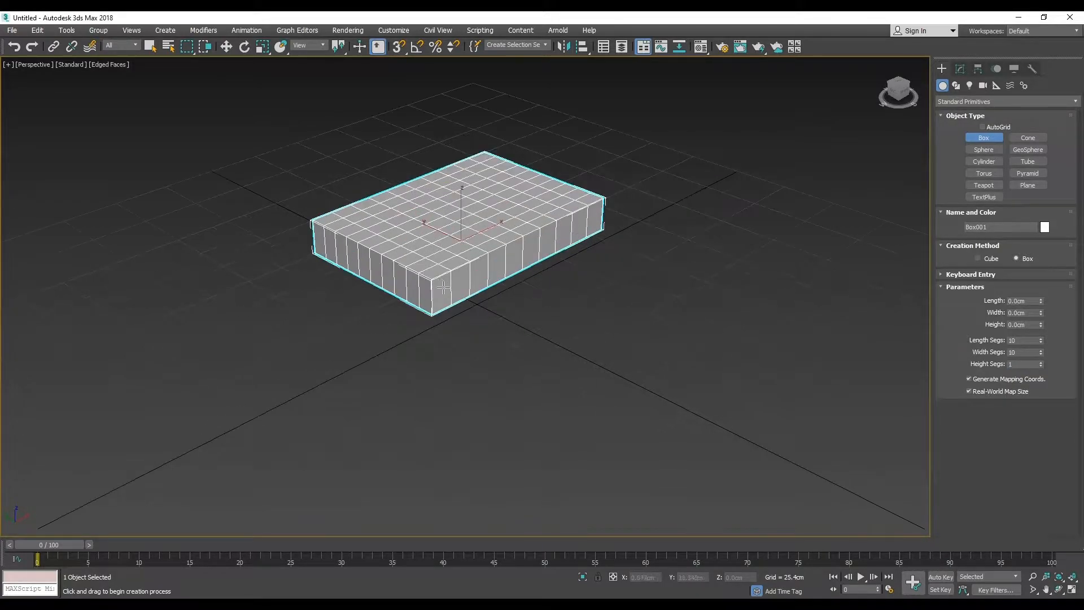
pyautogui.scroll(-2, 452, 304)
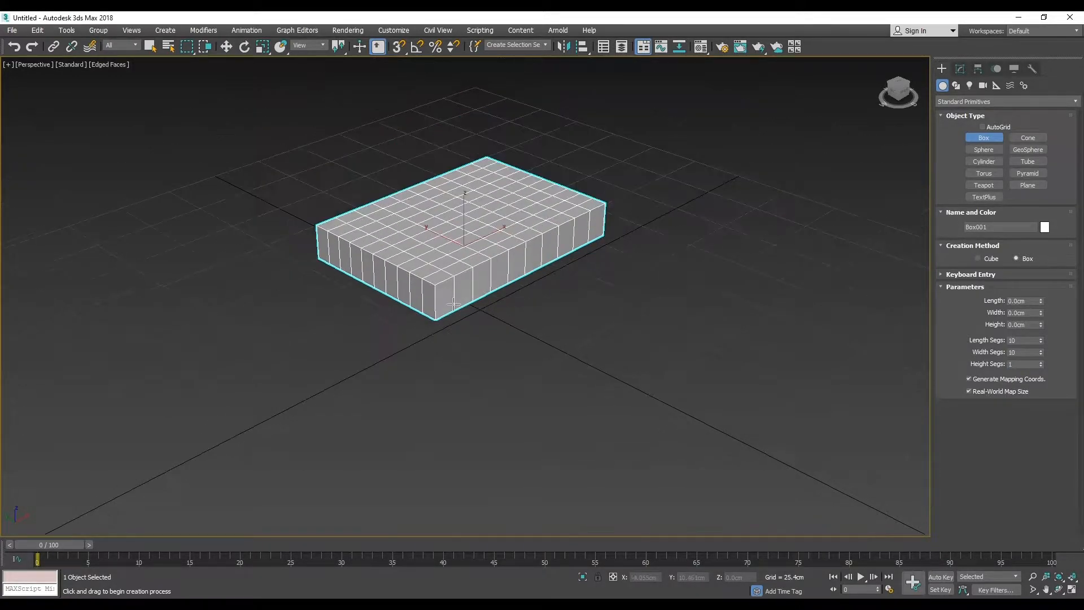
pyautogui.keyDown('alt'); pyautogui.moveTo(478, 306); pyautogui.dragTo(565, 282, button='middle'); pyautogui.keyUp('alt')
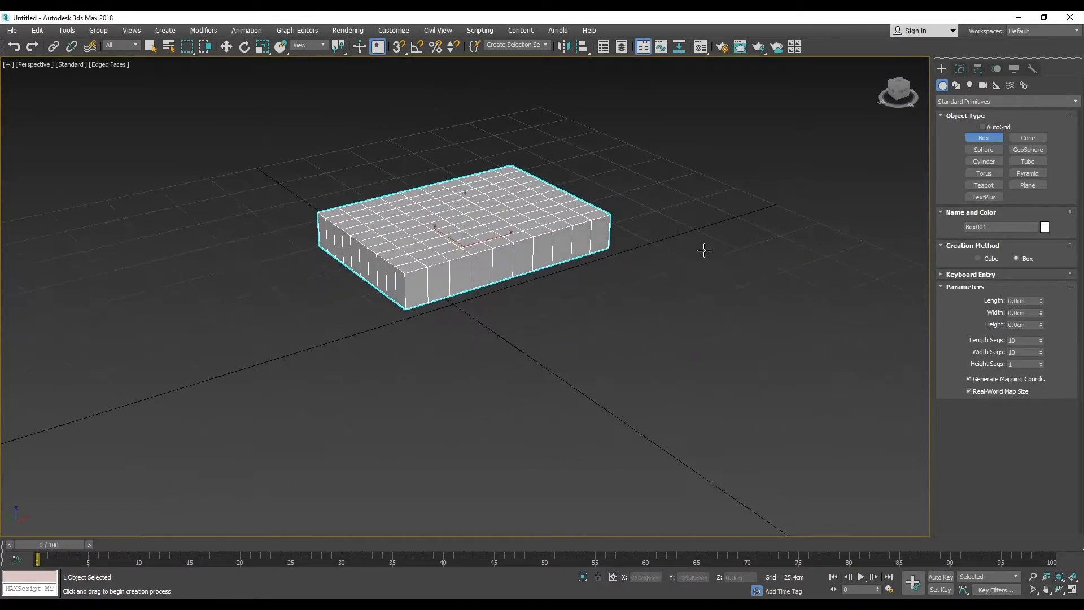
pyautogui.click(960, 68)
pyautogui.click(964, 104)
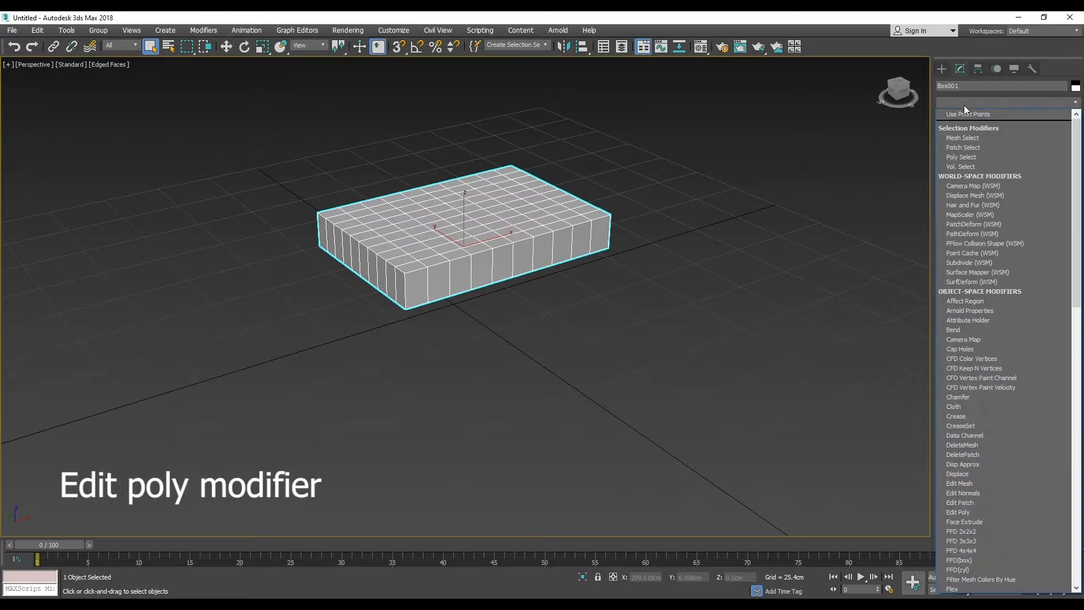
pyautogui.press('e')
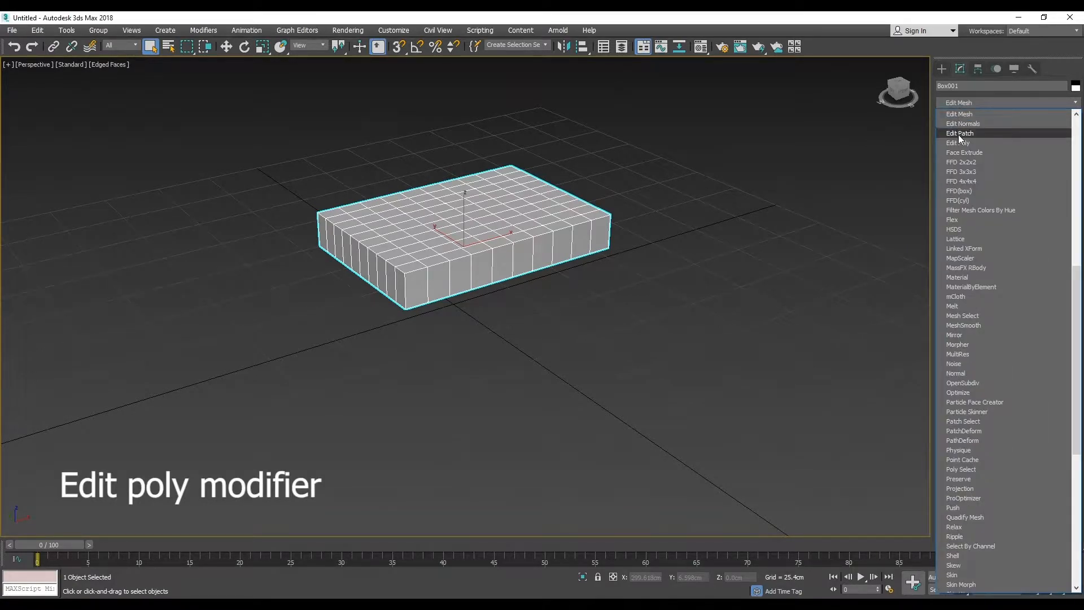
pyautogui.click(960, 144)
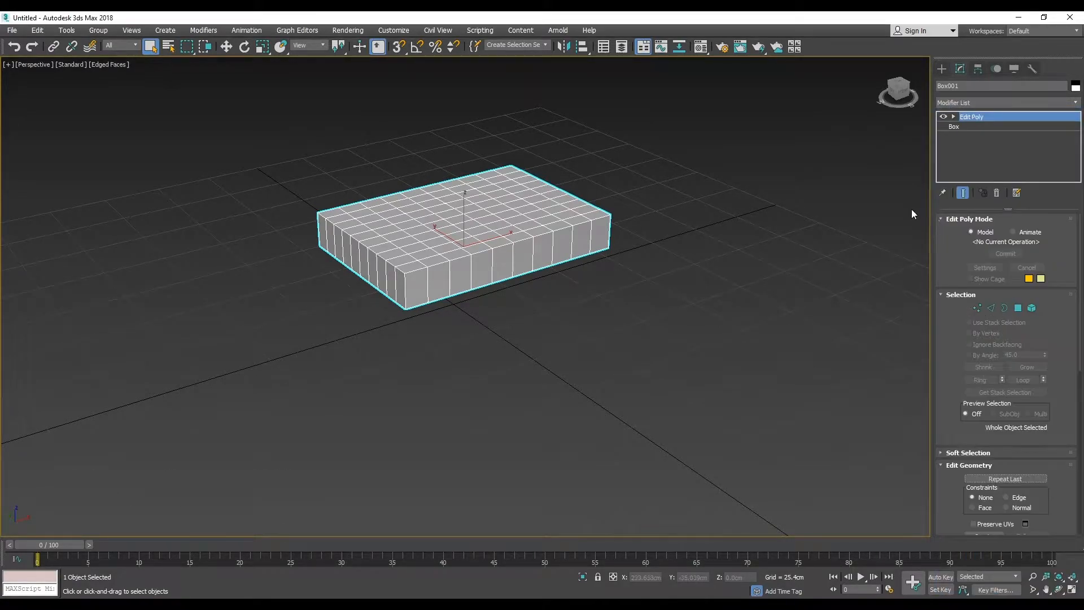
# Step: At edge level, select the border edges along all four sides of the box's top face
pyautogui.click(992, 308)
pyautogui.scroll(4, 395, 286)
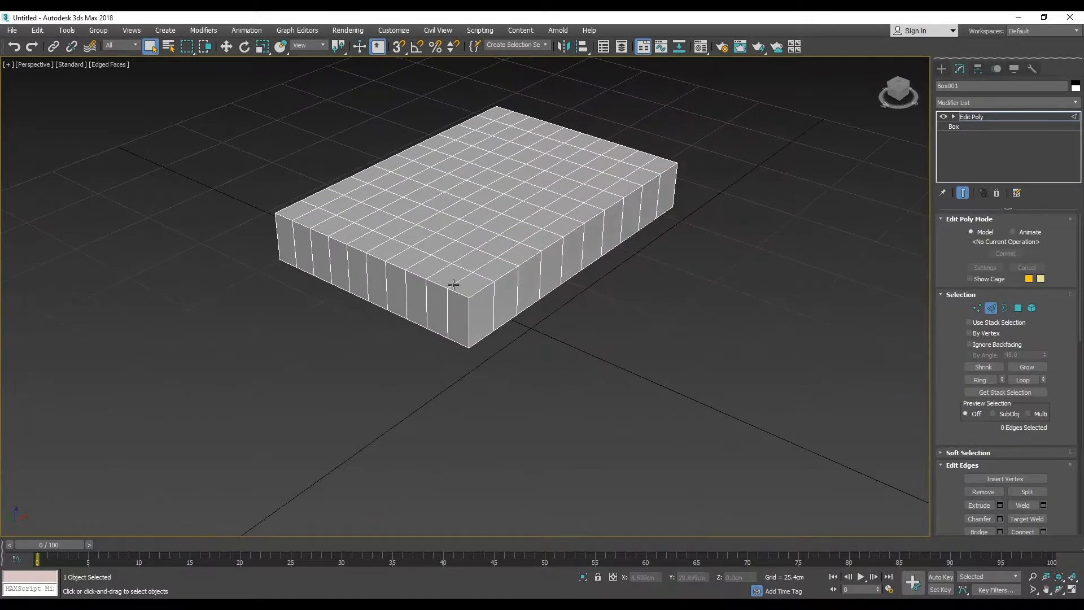
pyautogui.doubleClick(485, 286)
pyautogui.keyDown('ctrl'); pyautogui.doubleClick(415, 273); pyautogui.keyUp('ctrl')
pyautogui.keyDown('alt'); pyautogui.moveTo(346, 271); pyautogui.dragTo(414, 407, button='middle'); pyautogui.keyUp('alt')
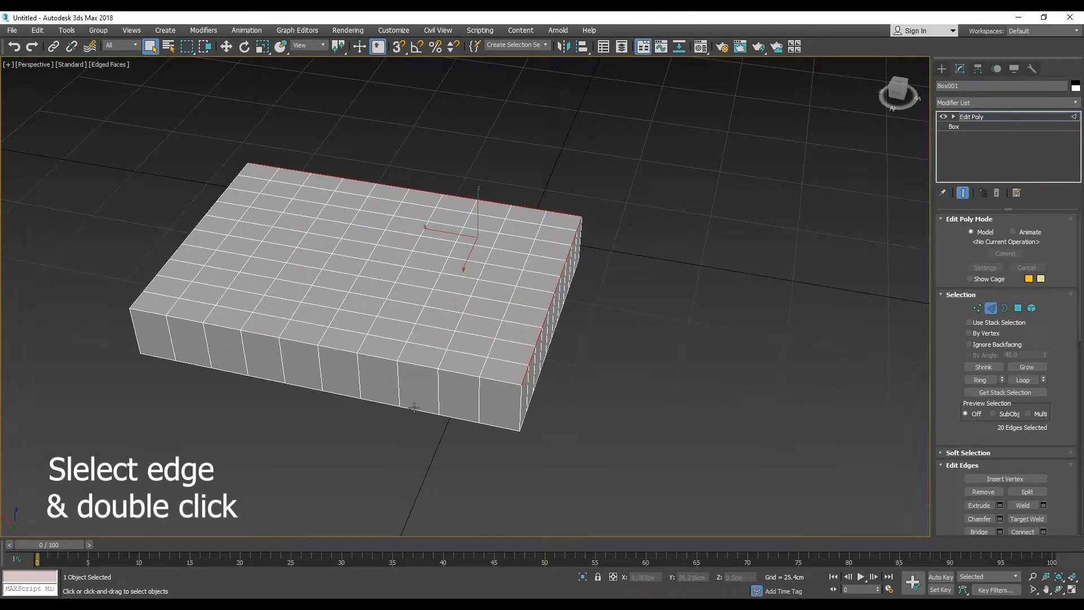
pyautogui.keyDown('ctrl'); pyautogui.doubleClick(424, 366); pyautogui.keyUp('ctrl')
pyautogui.keyDown('alt'); pyautogui.moveTo(150, 269); pyautogui.dragTo(241, 422, button='middle'); pyautogui.keyUp('alt')
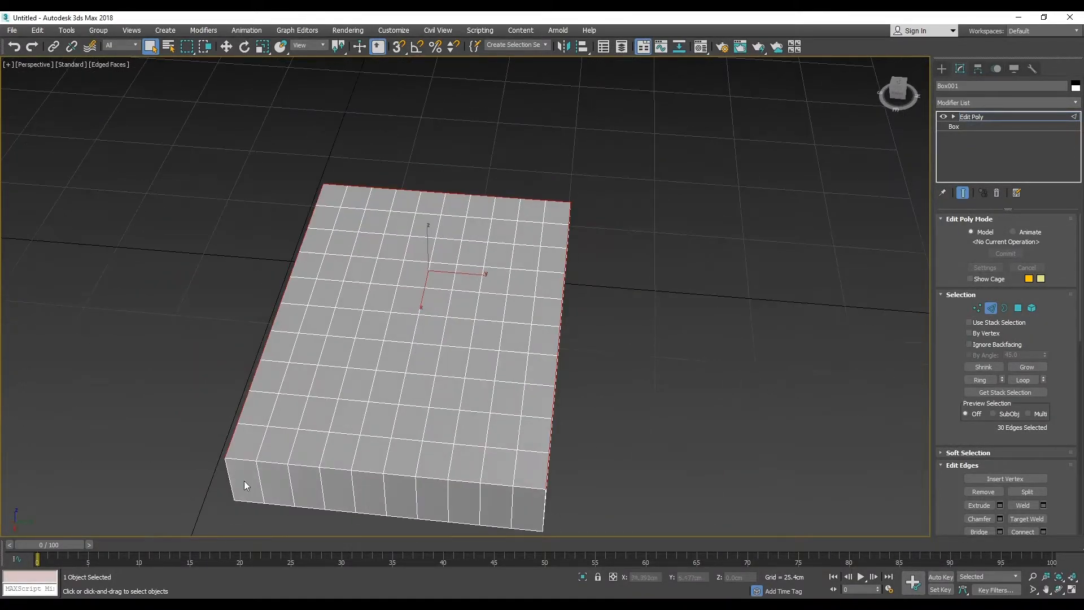
pyautogui.keyDown('ctrl'); pyautogui.doubleClick(273, 461); pyautogui.keyUp('ctrl')
# Step: Add the border edges along all four sides of the box's bottom face to the selection
pyautogui.keyDown('alt'); pyautogui.moveTo(274, 463); pyautogui.dragTo(340, 353, button='middle'); pyautogui.keyUp('alt')
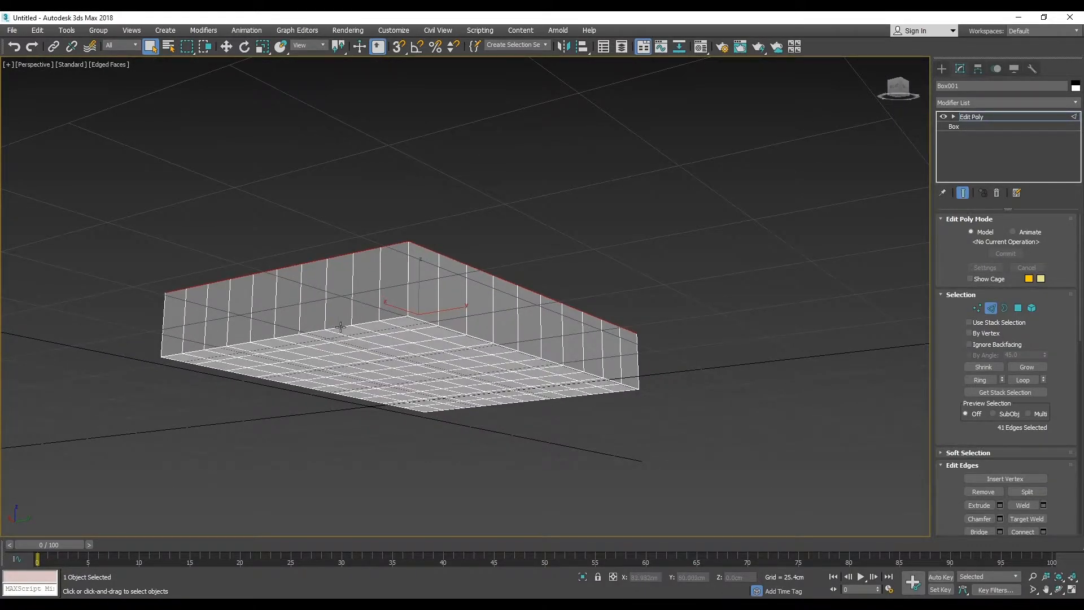
pyautogui.keyDown('ctrl'); pyautogui.doubleClick(426, 322); pyautogui.keyUp('ctrl')
pyautogui.keyDown('ctrl'); pyautogui.doubleClick(444, 353); pyautogui.keyUp('ctrl')
pyautogui.keyDown('alt'); pyautogui.moveTo(537, 397); pyautogui.dragTo(337, 419, button='middle'); pyautogui.keyUp('alt')
pyautogui.keyDown('ctrl'); pyautogui.doubleClick(339, 386); pyautogui.keyUp('ctrl')
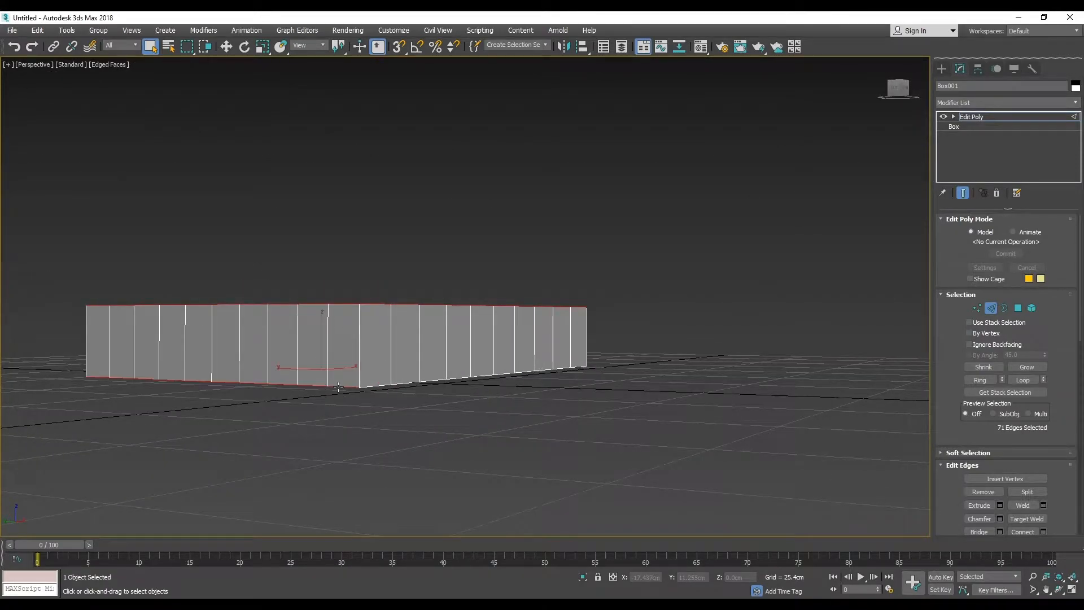
pyautogui.keyDown('ctrl'); pyautogui.doubleClick(411, 382); pyautogui.keyUp('ctrl')
# Step: Extrude the selected top and bottom border edges with a height of 1.6 cm and a width of 1.6 cm
pyautogui.keyDown('alt'); pyautogui.moveTo(410, 383); pyautogui.dragTo(422, 368, button='middle'); pyautogui.keyUp('alt')
pyautogui.rightClick(423, 368)
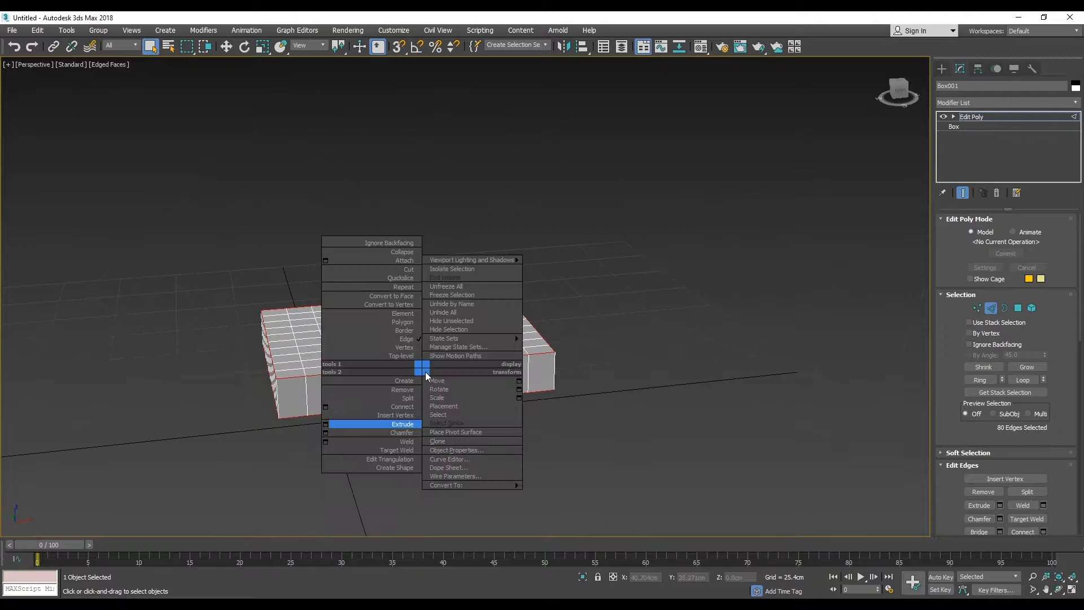
pyautogui.click(326, 425)
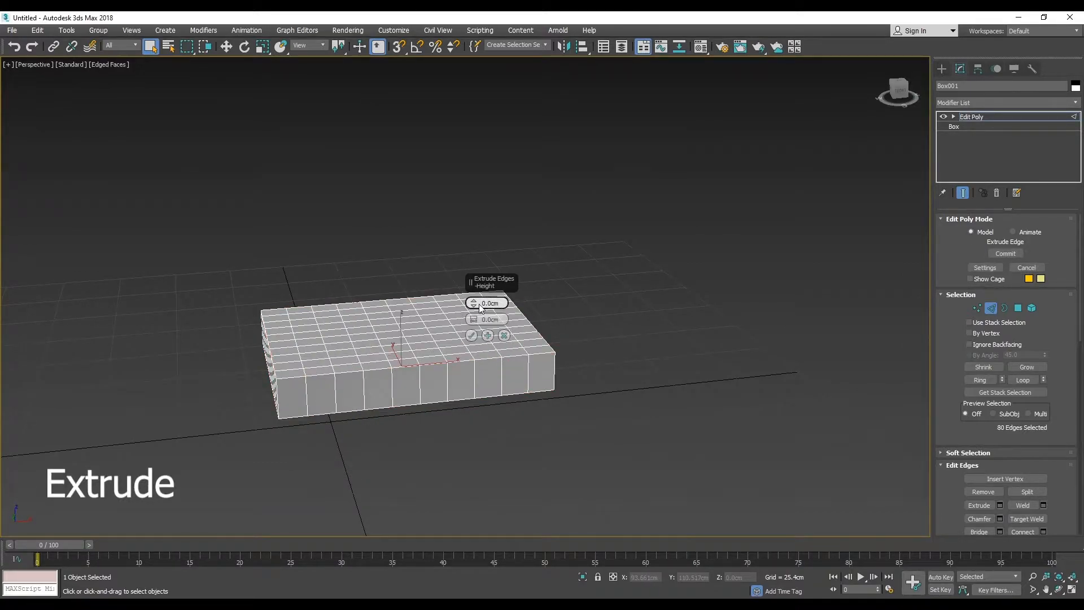
pyautogui.moveTo(476, 307)
pyautogui.mouseDown()
pyautogui.moveTo(474, 297)
pyautogui.moveTo(485, 302)
pyautogui.mouseUp()
pyautogui.write('1.6')
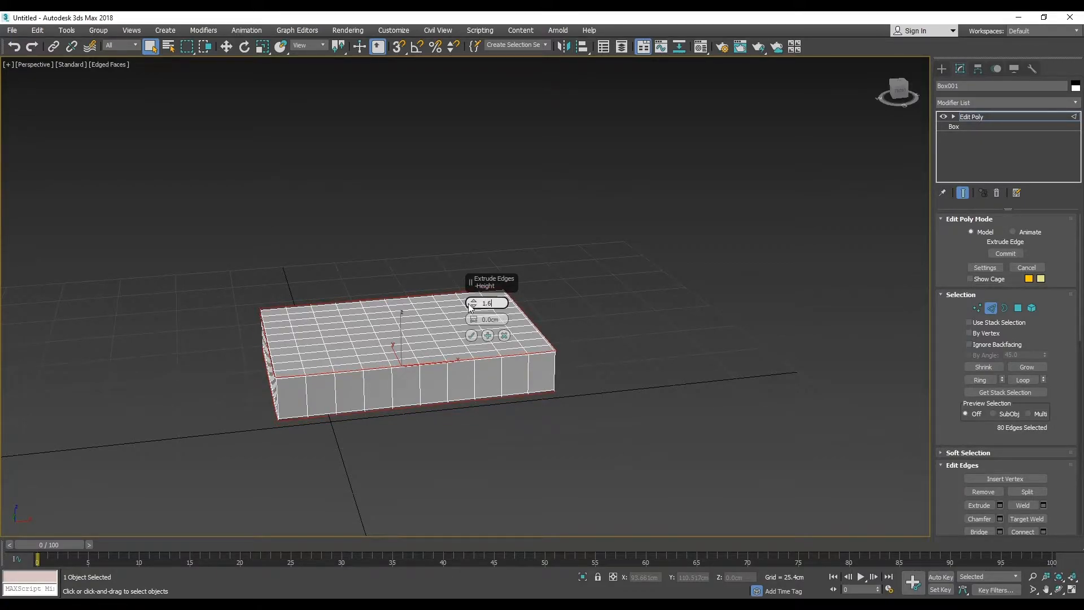
pyautogui.press('Return')
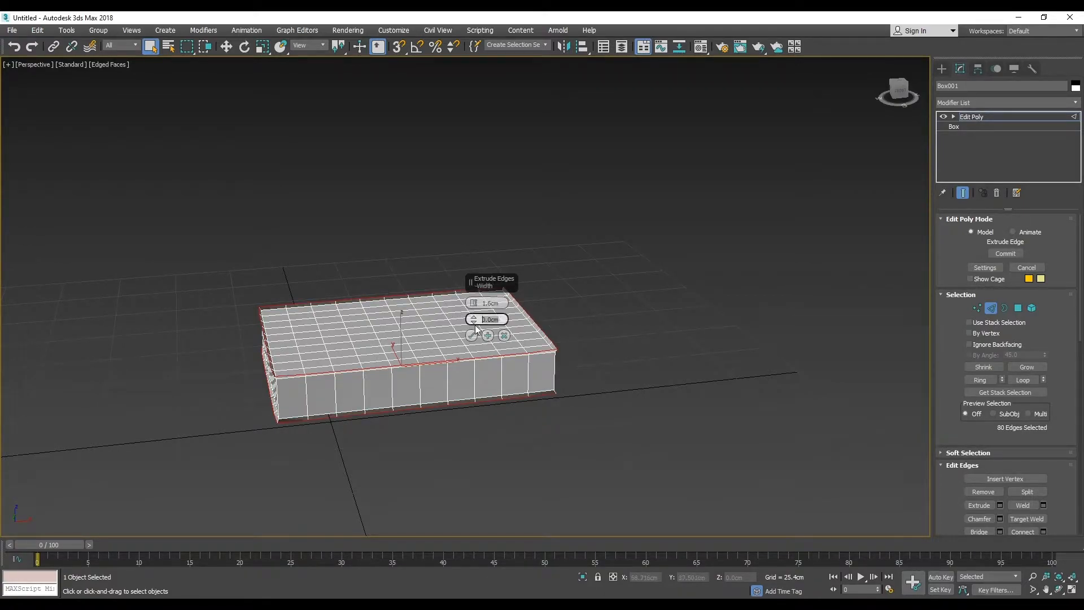
pyautogui.moveTo(498, 319); pyautogui.dragTo(431, 319)
pyautogui.write('1.6')
pyautogui.click(472, 336)
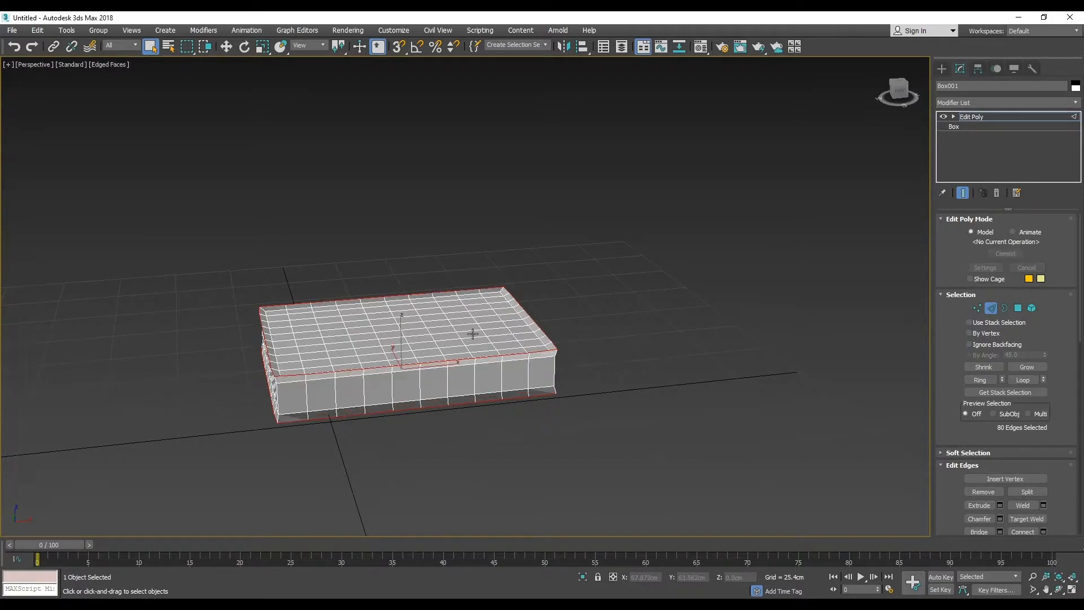
# Step: Add a TurboSmooth modifier to the box and set its iterations to 2
pyautogui.scroll(5, 502, 354)
pyautogui.scroll(-2, 502, 354)
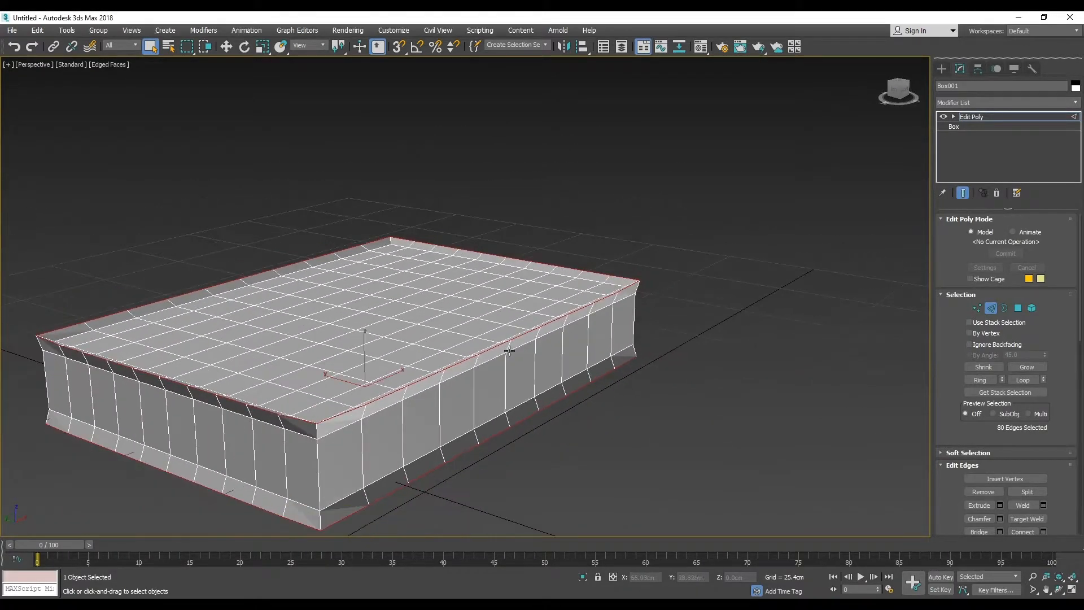
pyautogui.scroll(-2, 474, 346)
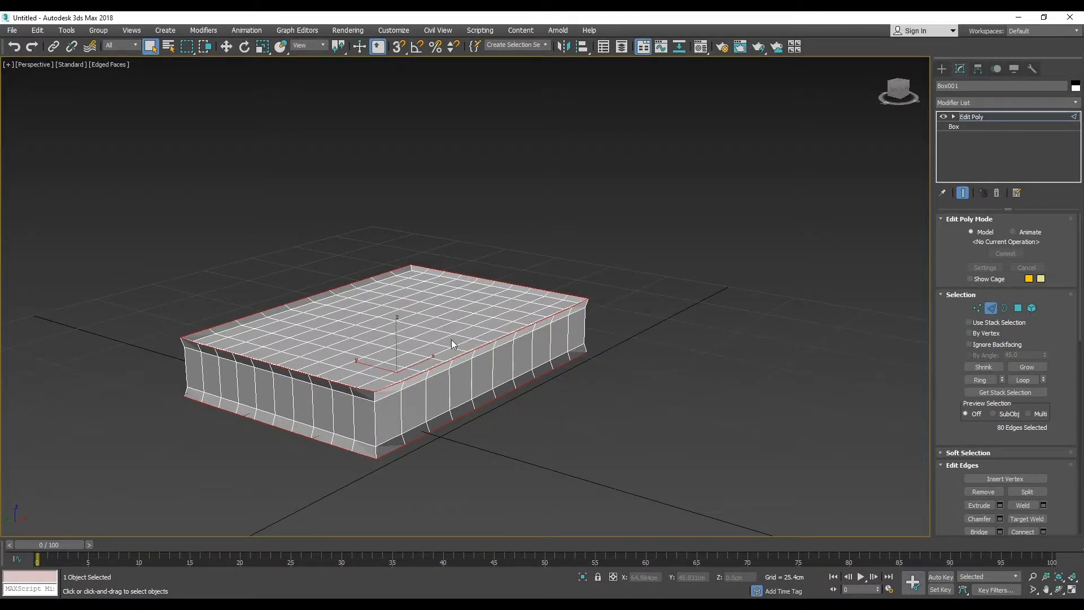
pyautogui.click(948, 102)
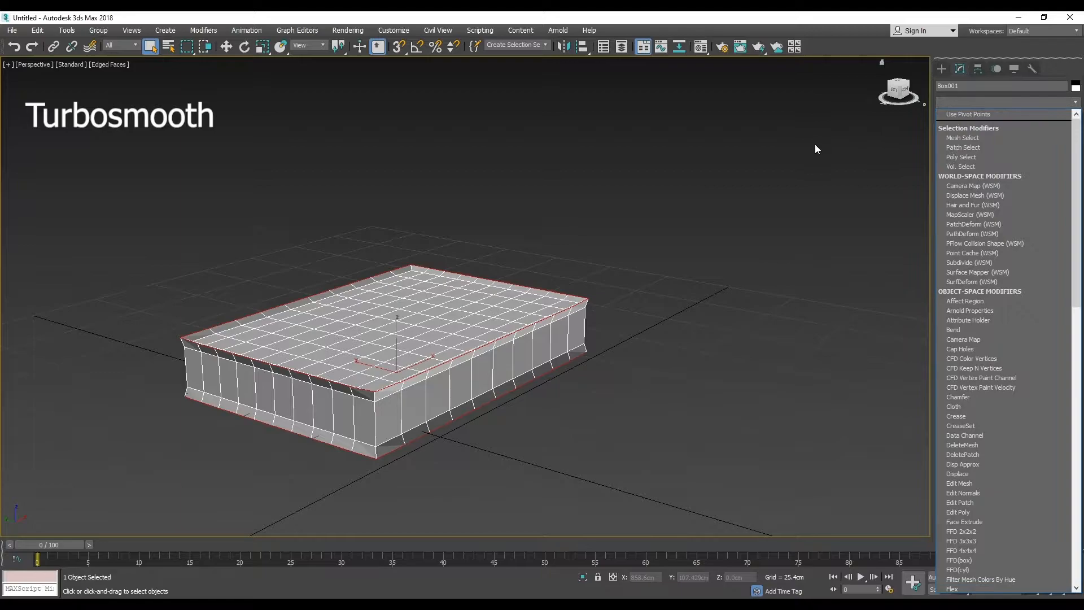
pyautogui.write('turbo')
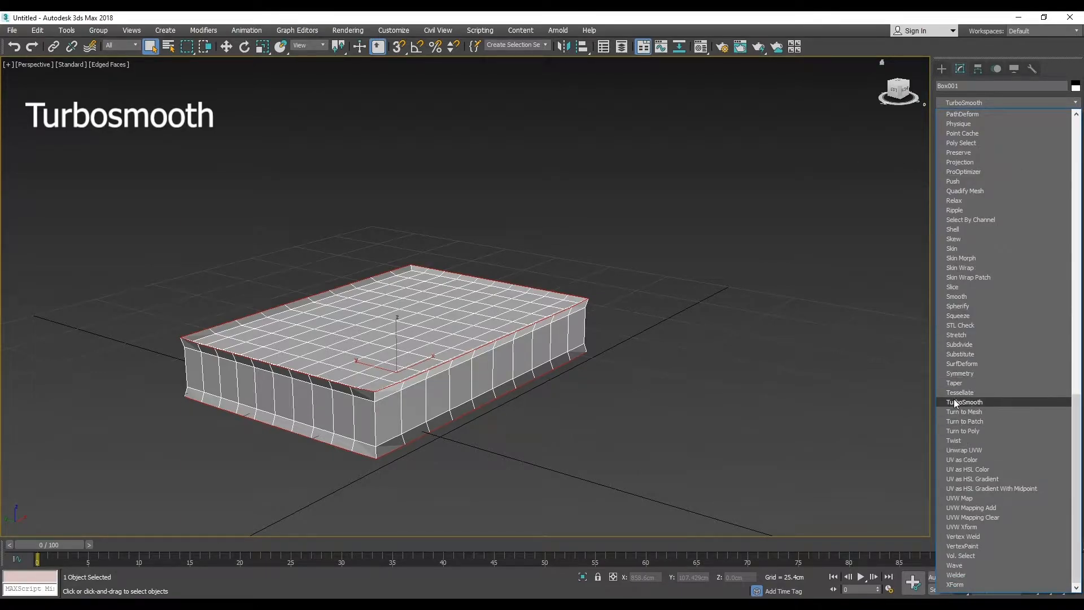
pyautogui.click(954, 403)
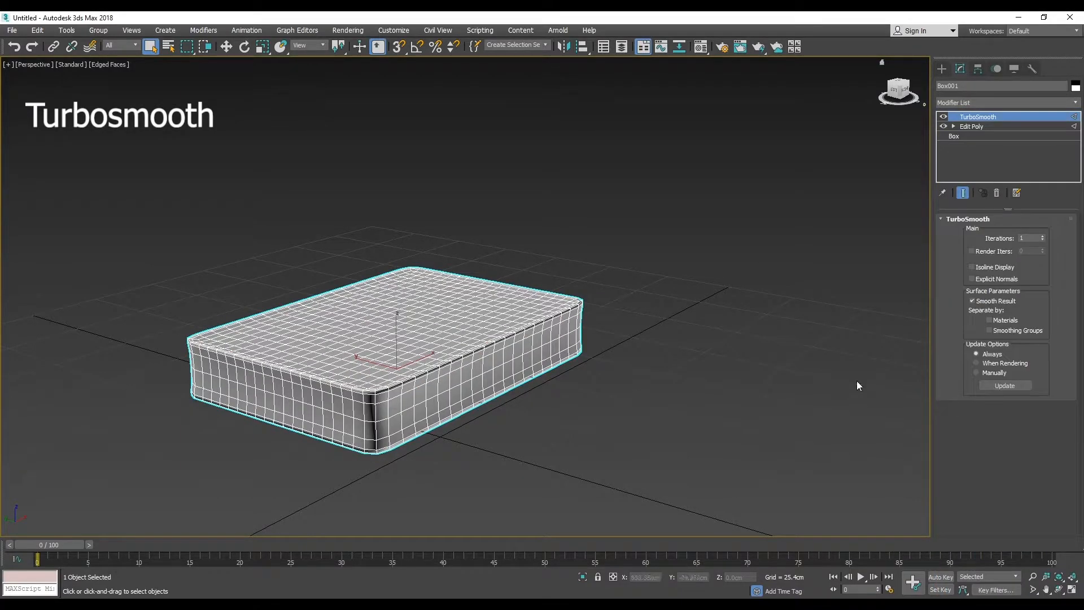
pyautogui.click(1042, 236)
# Step: Add a Cloth modifier above TurboSmooth on the smoothed box
pyautogui.scroll(3, 520, 325)
pyautogui.moveTo(520, 325)
pyautogui.keyDown('alt'); pyautogui.mouseDown(button='middle')
pyautogui.moveTo(487, 341)
pyautogui.moveTo(494, 314)
pyautogui.moveTo(508, 320)
pyautogui.mouseUp(button='middle'); pyautogui.keyUp('alt')
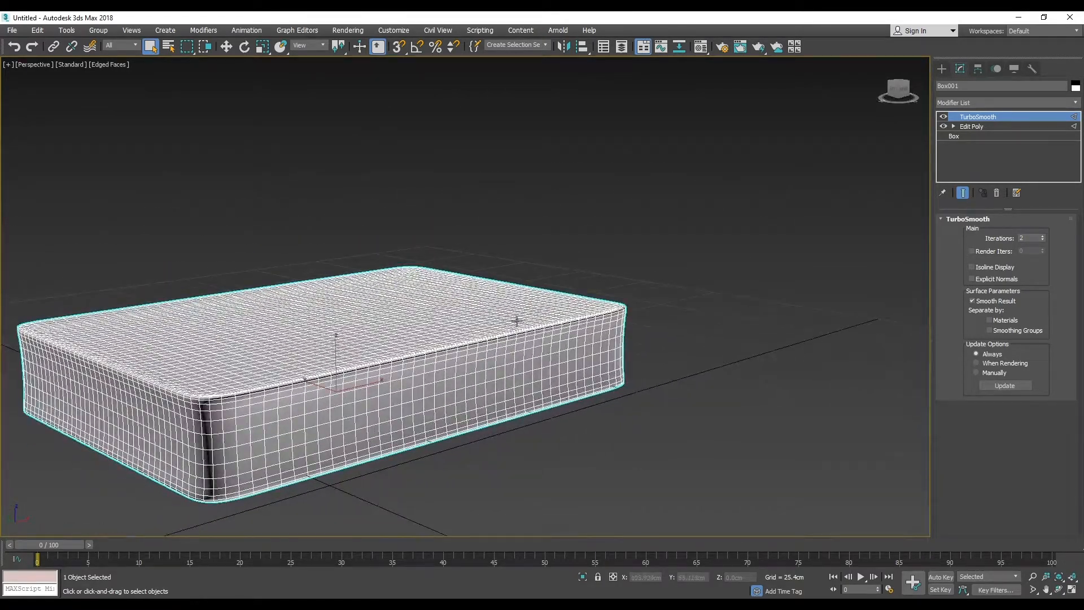
pyautogui.click(984, 99)
pyautogui.scroll(-5, 973, 109)
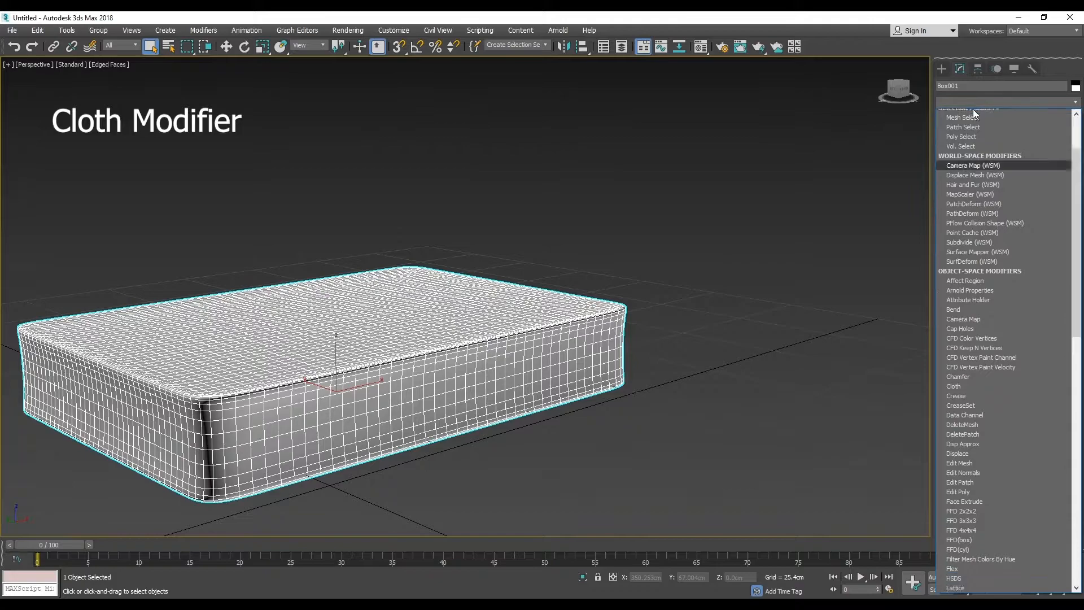
pyautogui.click(969, 116)
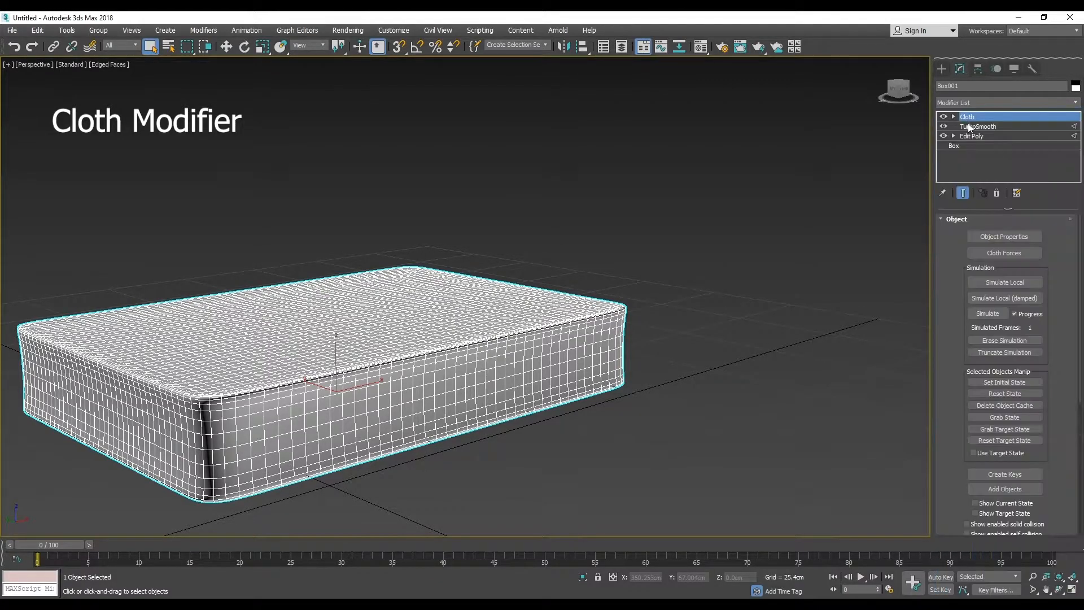
# Step: In the Cloth object properties, make the box a Cloth object with the Cotton preset
pyautogui.click(994, 236)
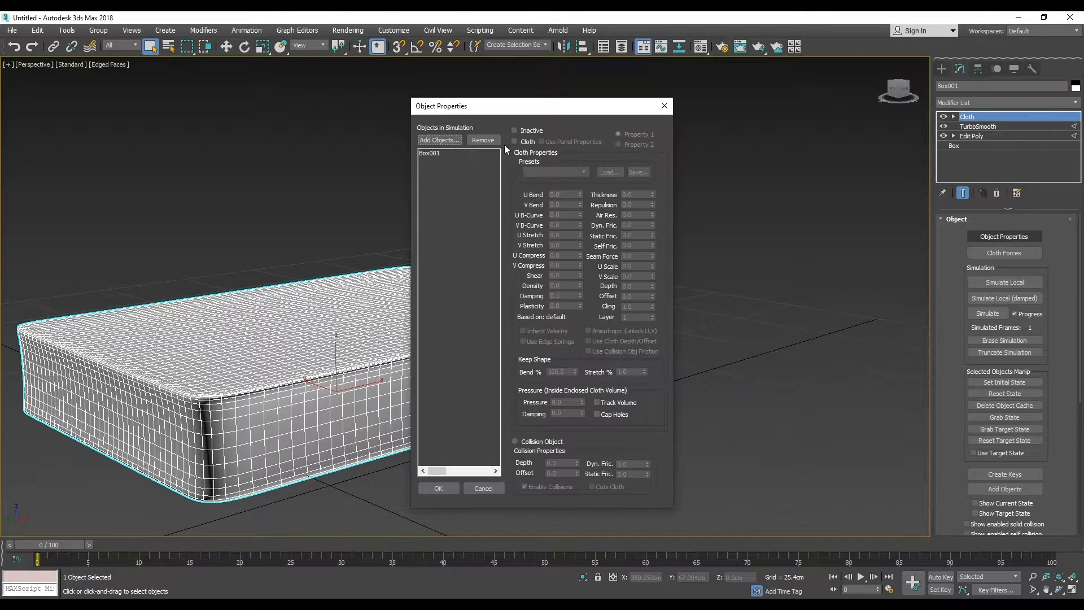
pyautogui.click(480, 153)
pyautogui.click(513, 140)
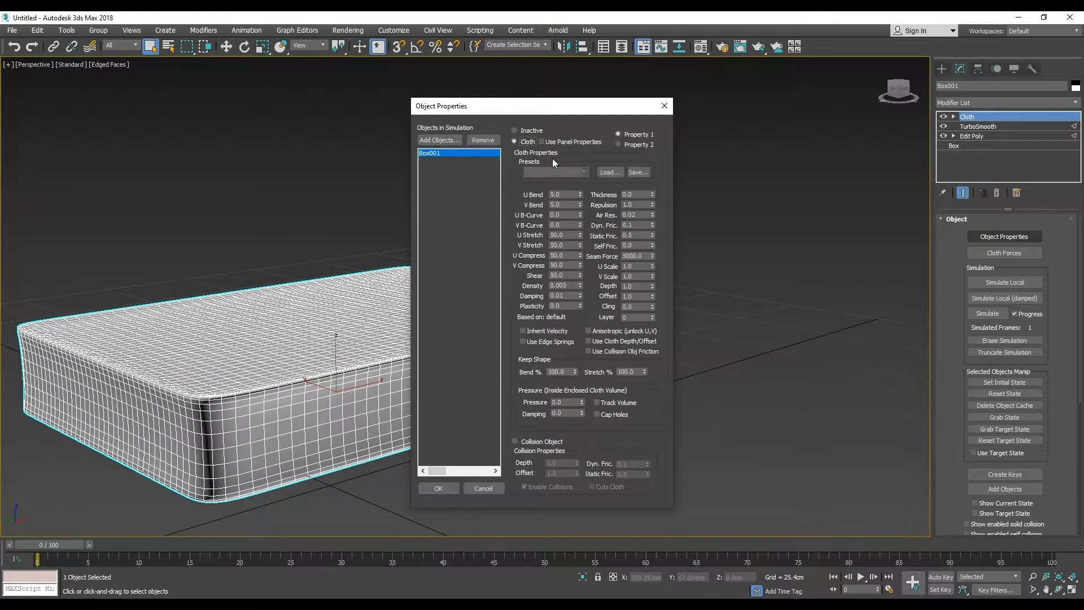
pyautogui.click(557, 171)
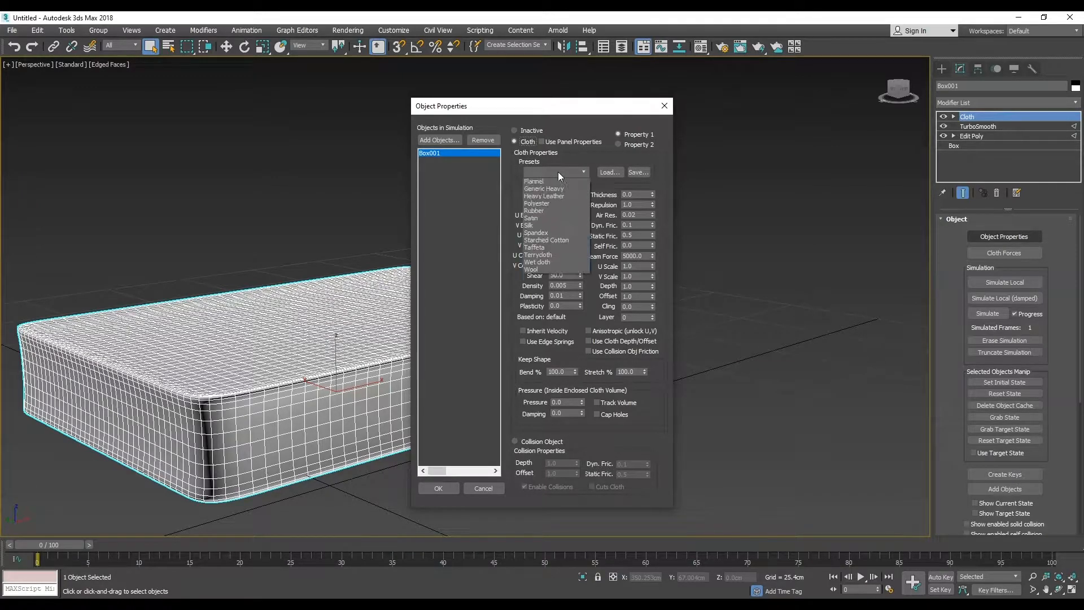
pyautogui.click(539, 197)
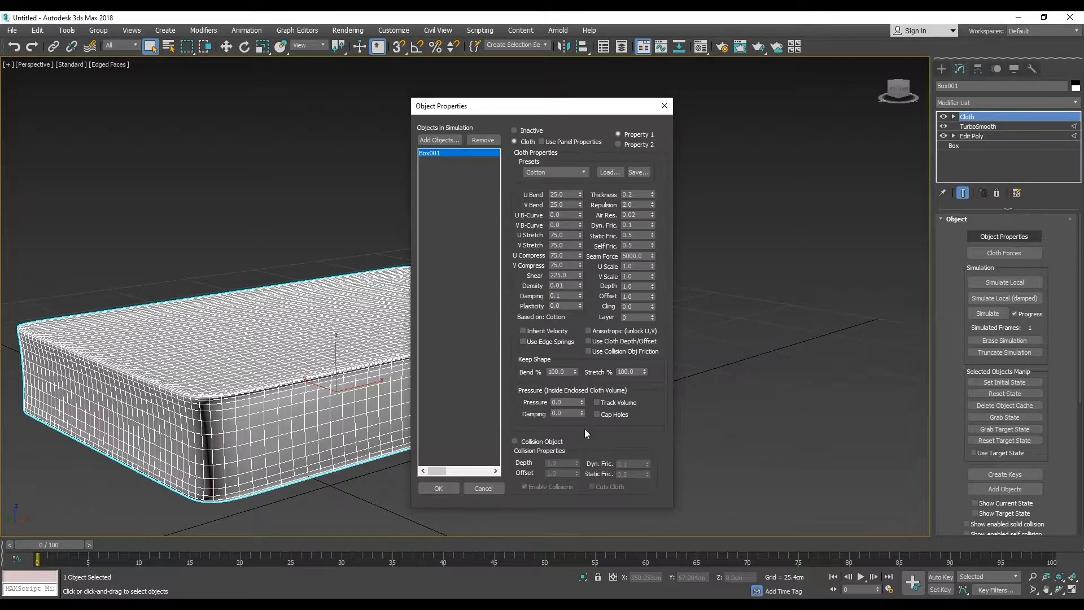
# Step: Change the pressure inside the enclosed cloth volume and accept the Cloth object properties
pyautogui.doubleClick(579, 402)
pyautogui.write('0.')
pyautogui.click(435, 489)
pyautogui.keyDown('alt'); pyautogui.moveTo(531, 405); pyautogui.dragTo(491, 440, button='middle'); pyautogui.keyUp('alt')
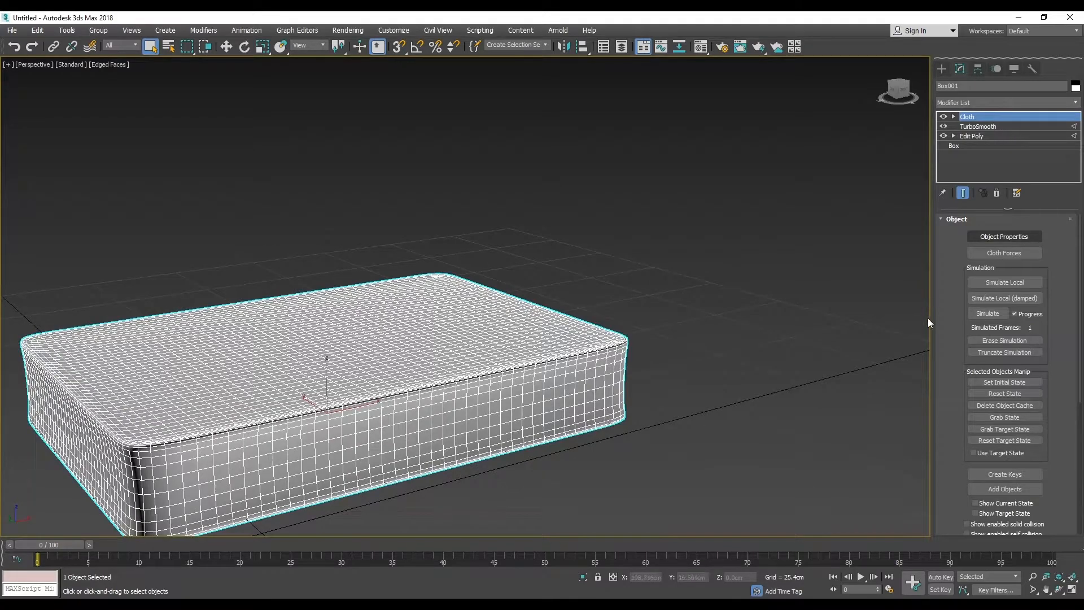
# Step: Set the Cloth simulation's gravity to 0.0
pyautogui.scroll(-6, 968, 357)
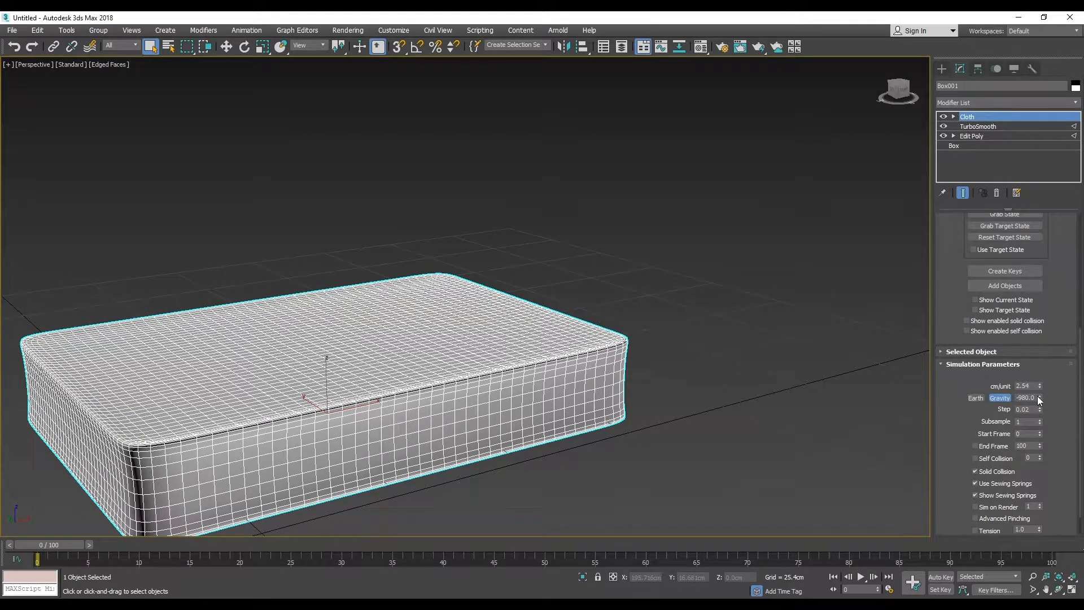
pyautogui.moveTo(1038, 395); pyautogui.dragTo(1038, 400)
pyautogui.scroll(6, 959, 367)
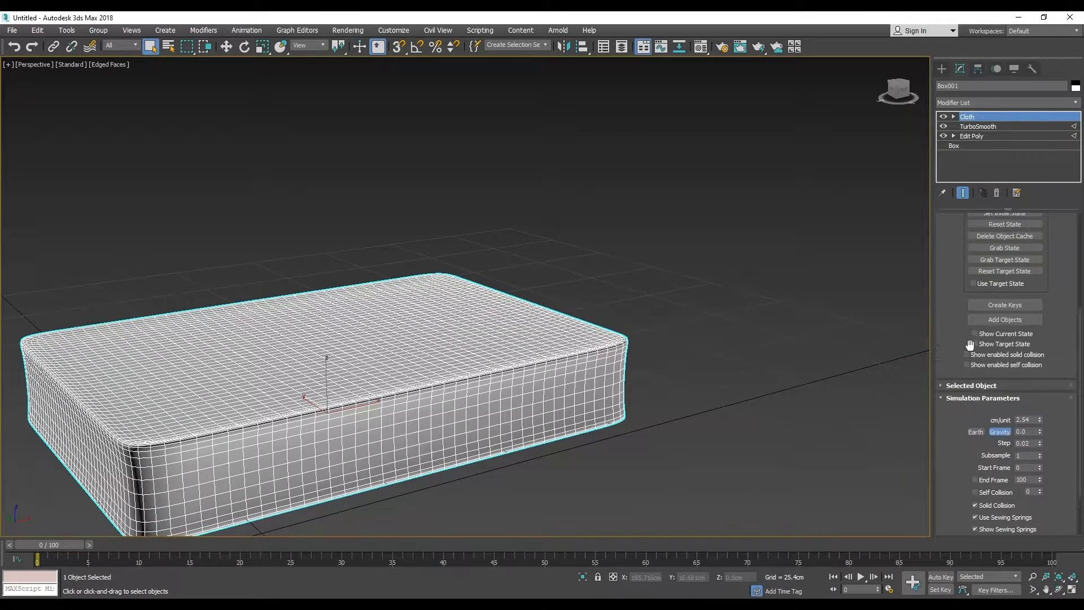
# Step: Run a local Cloth simulation on the box and stop it once the cushion has puffed up enough
pyautogui.click(994, 279)
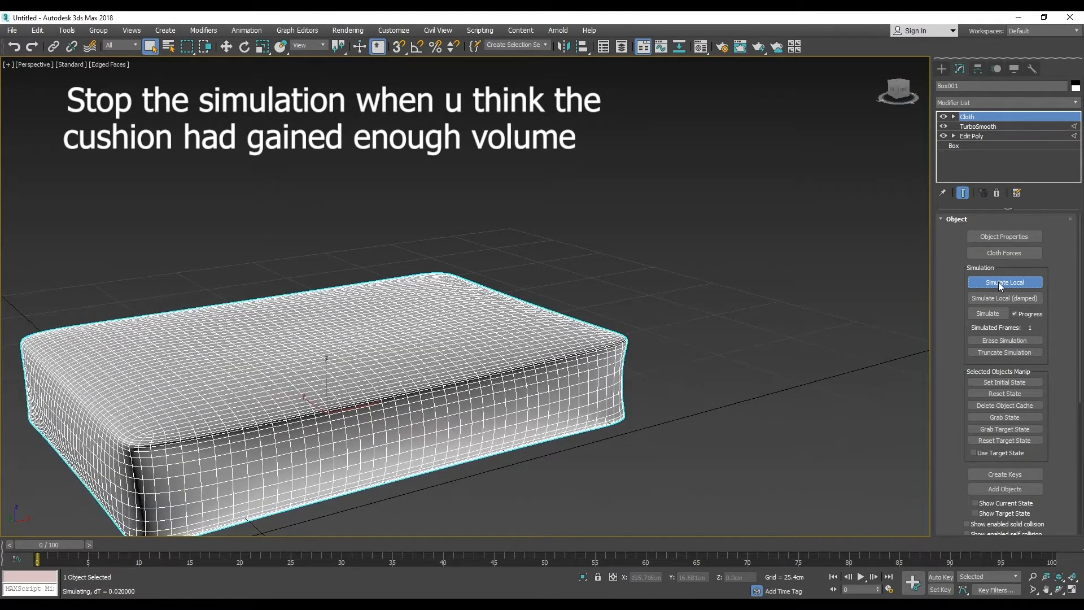
pyautogui.click(999, 285)
pyautogui.scroll(-3, 607, 385)
pyautogui.keyDown('alt'); pyautogui.moveTo(608, 385); pyautogui.dragTo(514, 408, button='middle'); pyautogui.keyUp('alt')
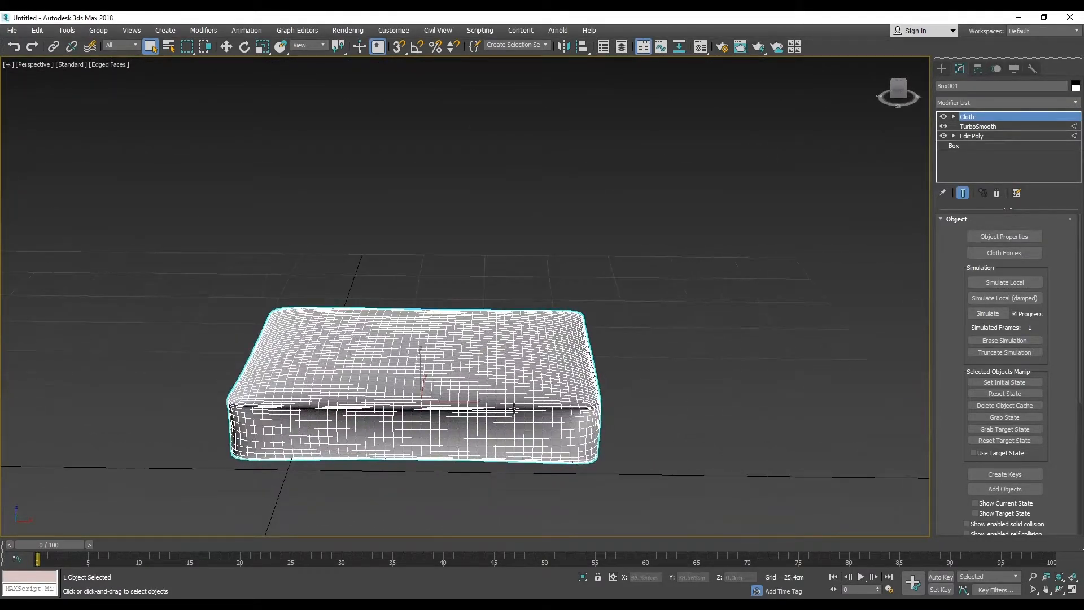
# Step: Clone the cushion once along X as an instance, placed side by side with the original
pyautogui.press('w')
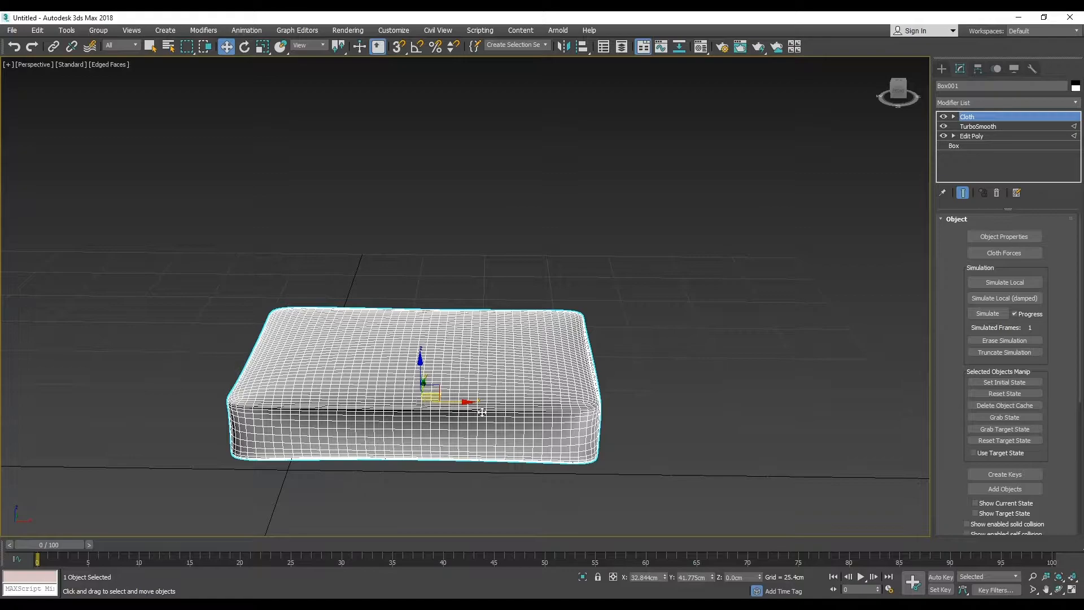
pyautogui.scroll(-2, 408, 404)
pyautogui.scroll(-3, 407, 406)
pyautogui.moveTo(402, 425); pyautogui.dragTo(426, 436, button='middle')
pyautogui.moveTo(445, 410)
pyautogui.keyDown('shift'); pyautogui.mouseDown()
pyautogui.moveTo(542, 409)
pyautogui.moveTo(547, 395)
pyautogui.mouseUp(); pyautogui.keyUp('shift')
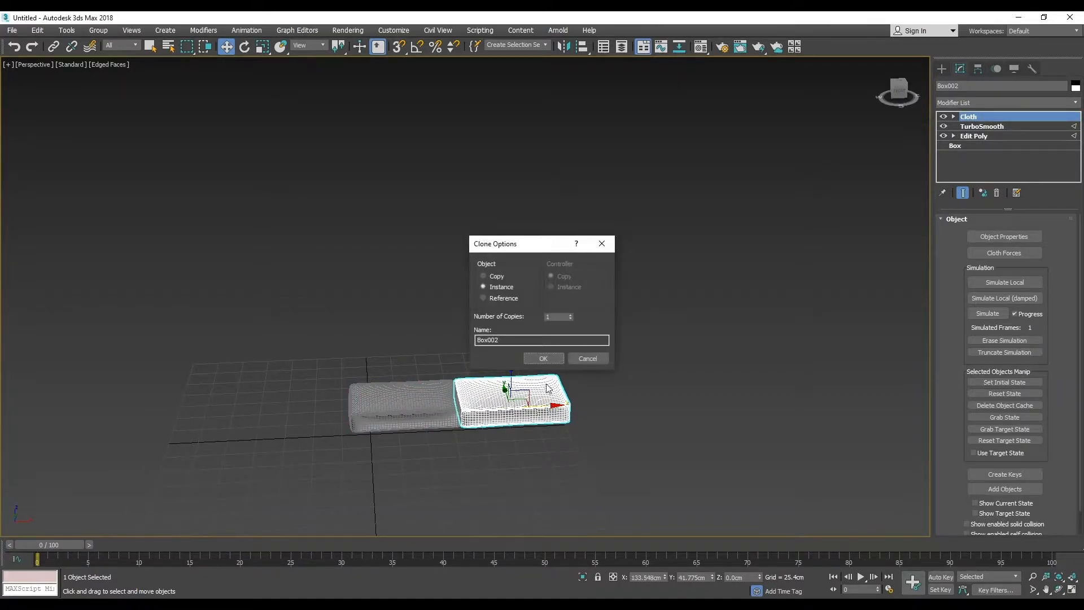
pyautogui.click(541, 359)
# Step: Turn off the edged-faces display and rotate-clone both seat cushions into an upright position as instances
pyautogui.scroll(5, 462, 427)
pyautogui.scroll(-2, 459, 421)
pyautogui.moveTo(458, 421)
pyautogui.mouseDown(button='middle')
pyautogui.moveTo(465, 436)
pyautogui.moveTo(498, 438)
pyautogui.moveTo(525, 399)
pyautogui.moveTo(557, 401)
pyautogui.mouseUp(button='middle')
pyautogui.scroll(-3, 514, 438)
pyautogui.press('F4')
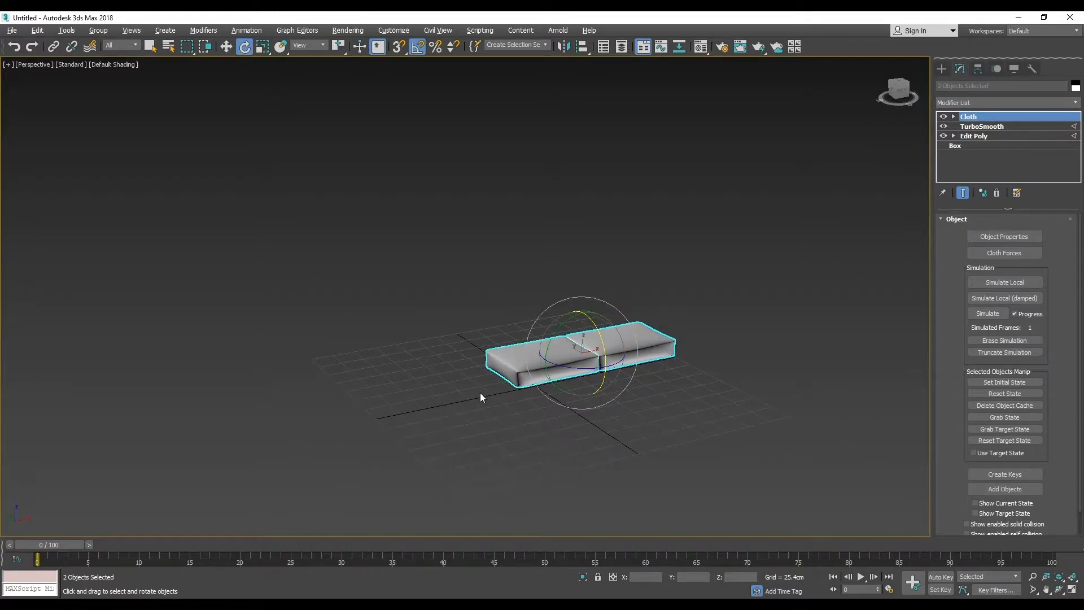
pyautogui.keyDown('alt'); pyautogui.moveTo(479, 392); pyautogui.dragTo(573, 382, button='middle'); pyautogui.keyUp('alt')
pyautogui.moveTo(607, 323); pyautogui.dragTo(566, 294)
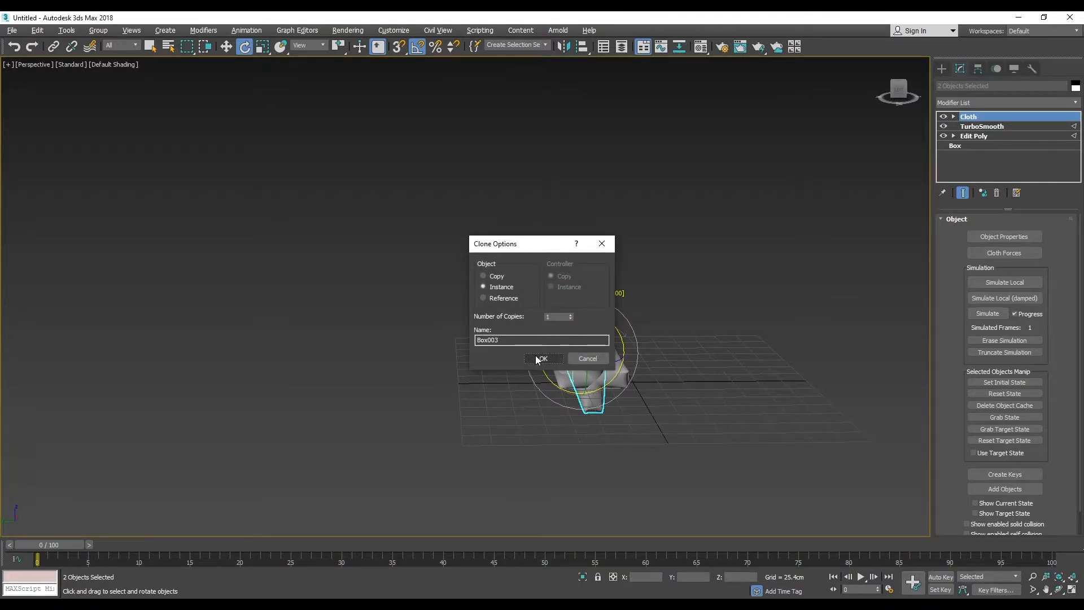
pyautogui.click(540, 358)
# Step: Move the two upright cushions up behind the seat cushions and scale their height down to form the backrest
pyautogui.press('w')
pyautogui.scroll(2, 587, 342)
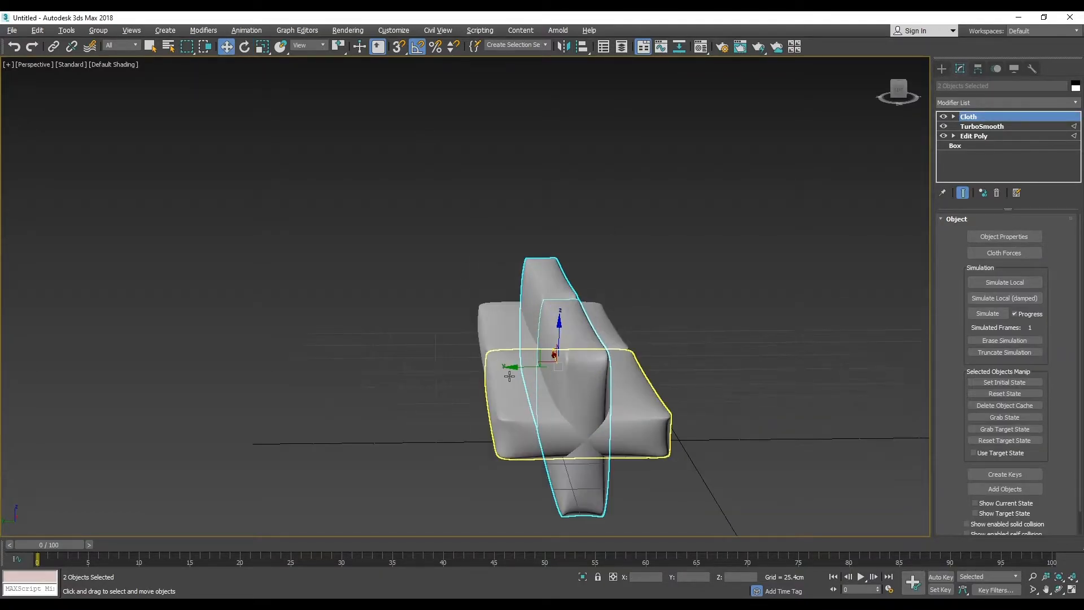
pyautogui.moveTo(514, 366); pyautogui.dragTo(421, 356)
pyautogui.moveTo(462, 325); pyautogui.dragTo(463, 282)
pyautogui.press('r')
pyautogui.moveTo(552, 421)
pyautogui.keyDown('alt'); pyautogui.mouseDown(button='middle')
pyautogui.moveTo(532, 399)
pyautogui.moveTo(542, 407)
pyautogui.mouseUp(button='middle'); pyautogui.keyUp('alt')
pyautogui.moveTo(465, 276); pyautogui.dragTo(464, 300)
pyautogui.press('w')
pyautogui.keyDown('alt'); pyautogui.moveTo(540, 372); pyautogui.dragTo(484, 421, button='middle'); pyautogui.keyUp('alt')
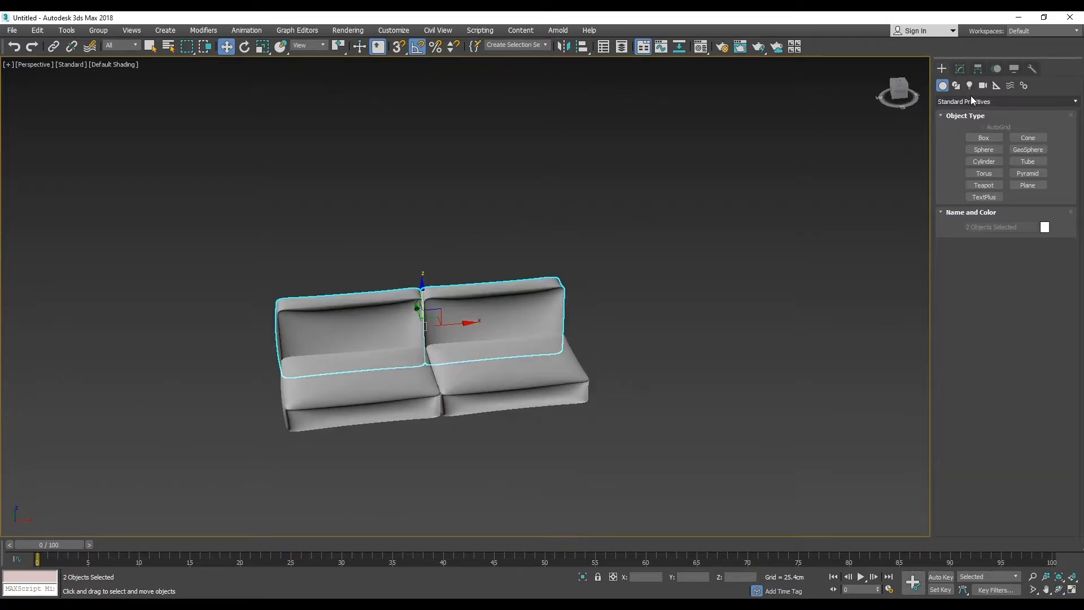
# Step: In the top view, create a ChamferBox around all cushions, about 100.4 by 237.6 by 6.2 cm with a 2.5 cm fillet
pyautogui.click(970, 96)
pyautogui.click(962, 113)
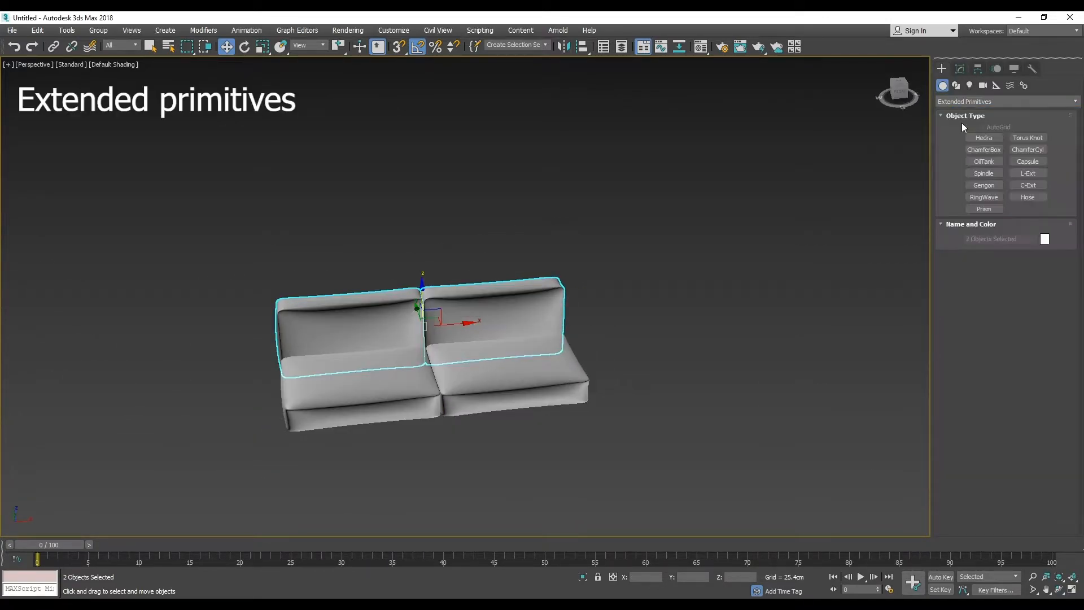
pyautogui.click(980, 151)
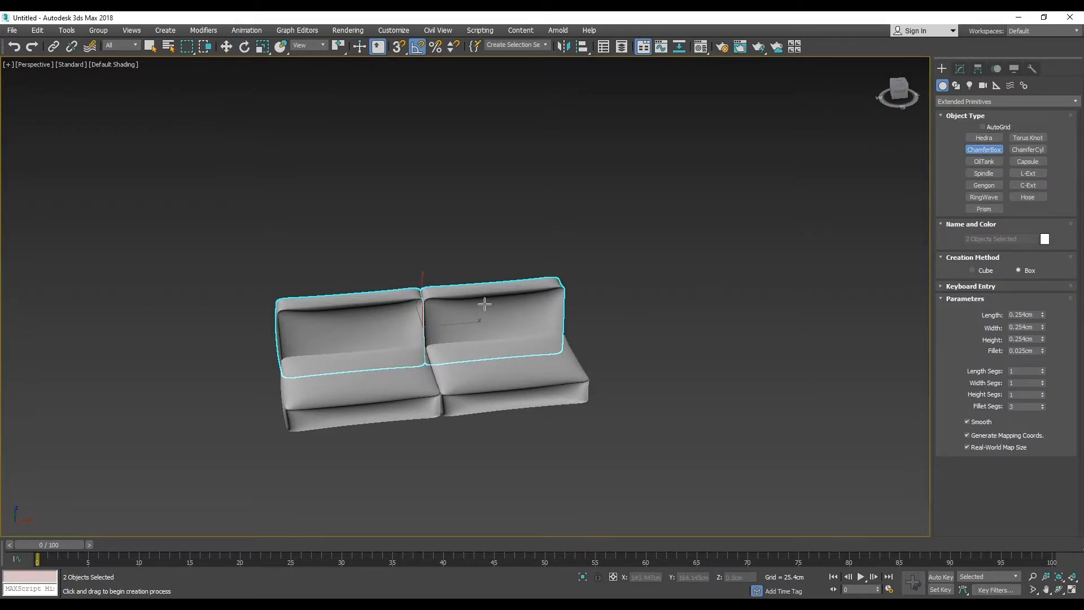
pyautogui.press('t')
pyautogui.scroll(5, 447, 212)
pyautogui.moveTo(448, 213); pyautogui.dragTo(333, 204, button='middle')
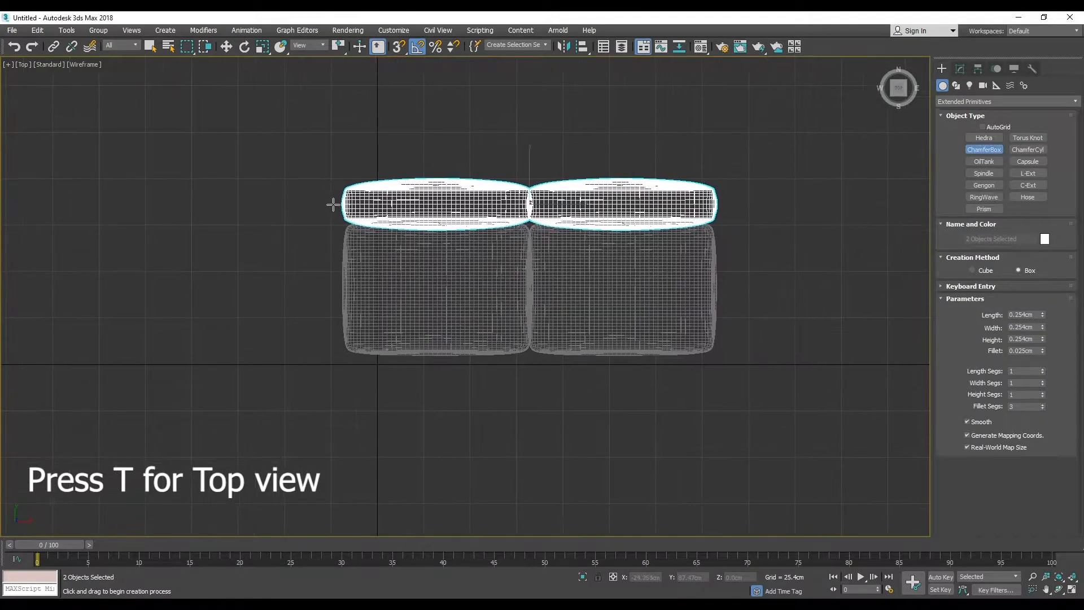
pyautogui.press('F3')
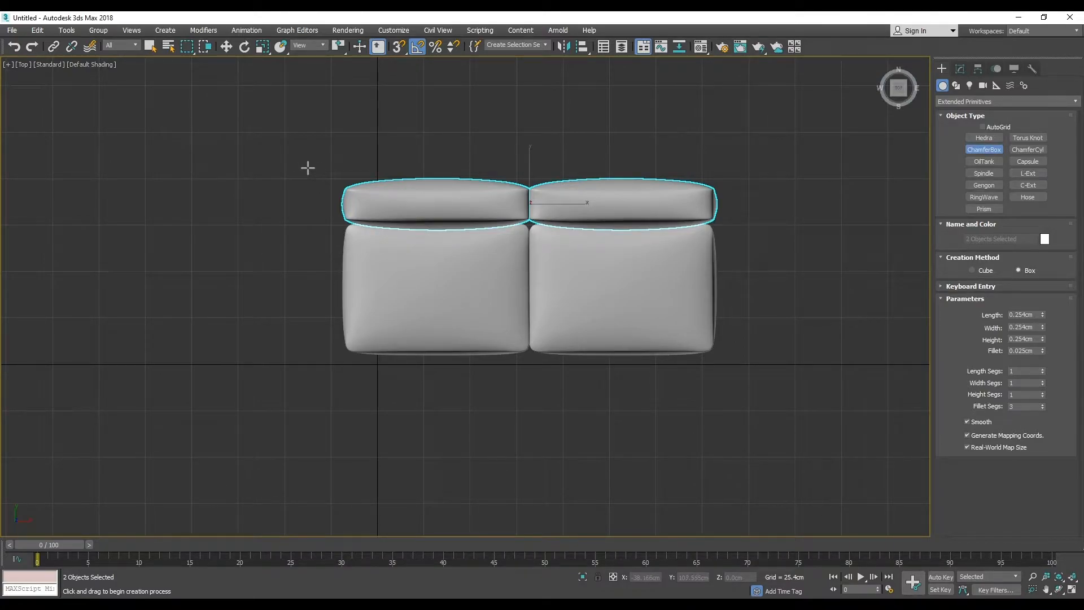
pyautogui.moveTo(308, 167); pyautogui.dragTo(746, 353)
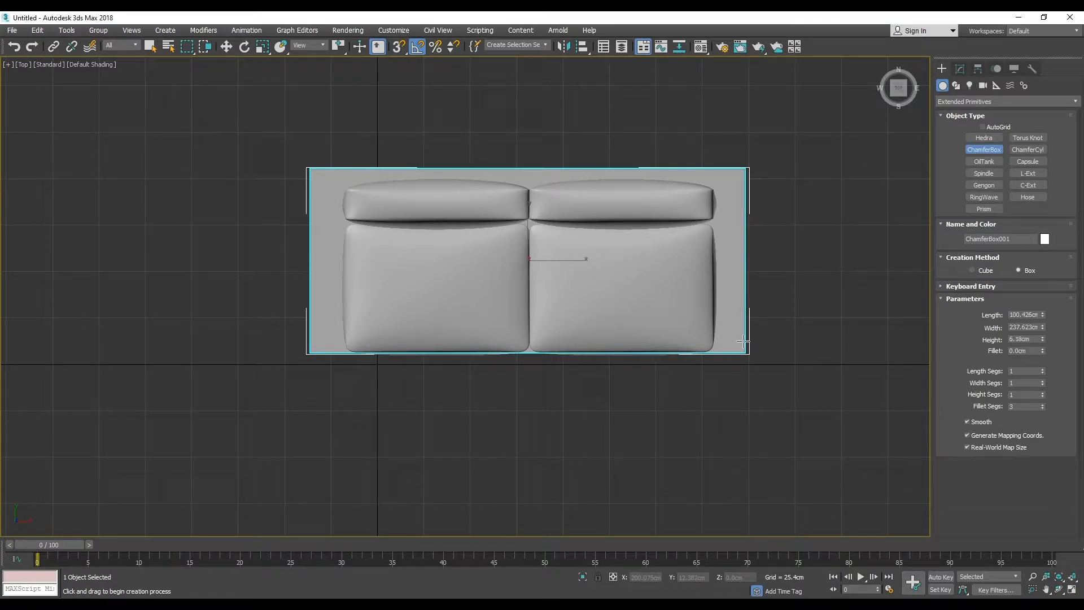
pyautogui.click(743, 340)
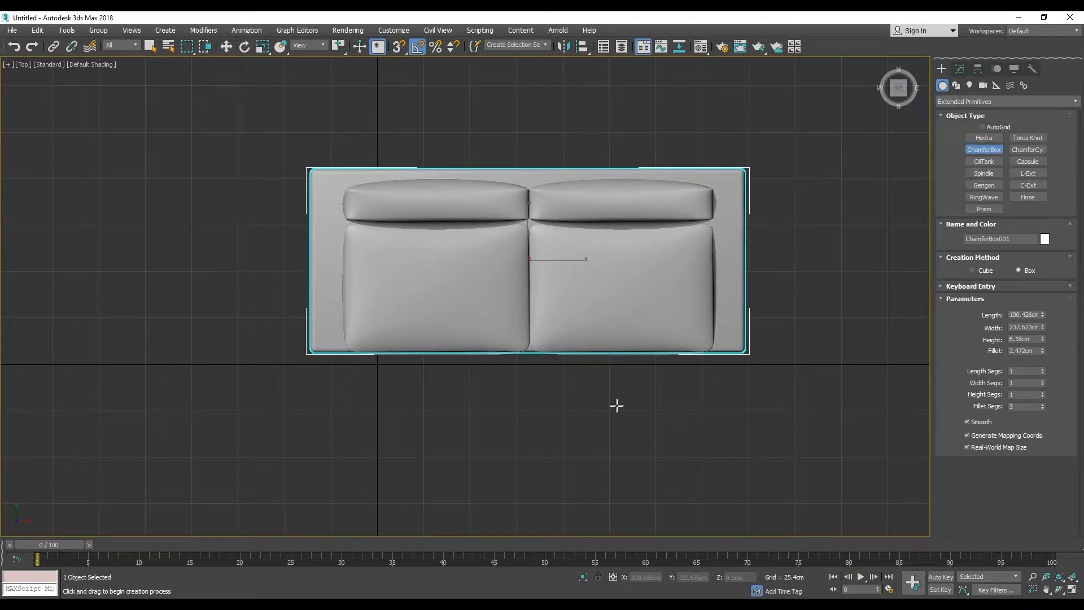
# Step: In the perspective view, set the chamfer box's fillet to 2.243 cm and its height to 8.343 cm
pyautogui.hotkey('alt', 'w')
pyautogui.rightClick(624, 430)
pyautogui.hotkey('alt', 'w')
pyautogui.keyDown('alt'); pyautogui.moveTo(550, 405); pyautogui.dragTo(338, 410, button='middle'); pyautogui.keyUp('alt')
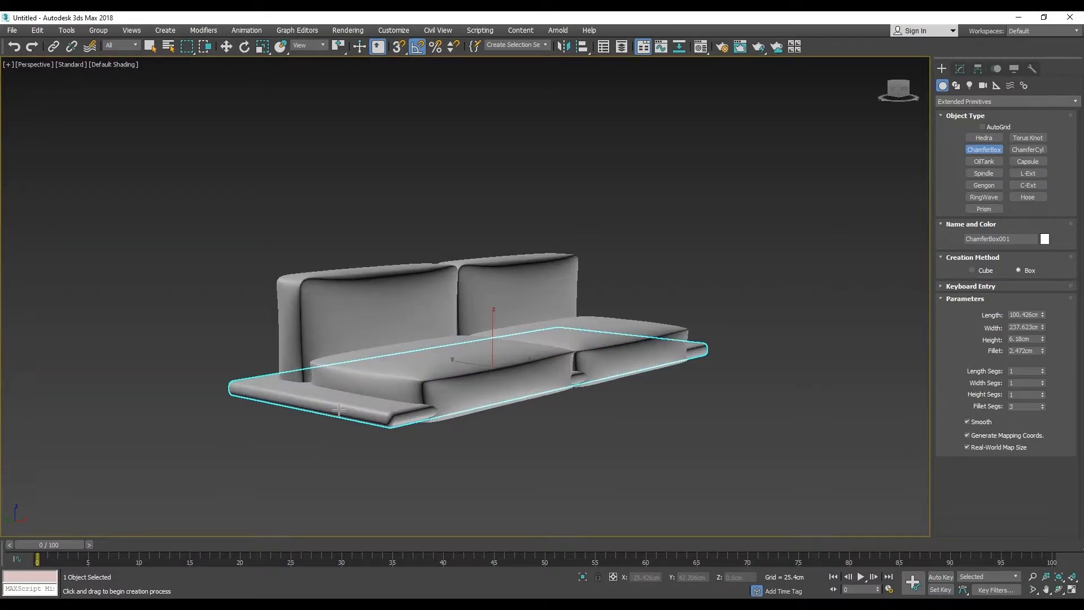
pyautogui.scroll(4, 339, 410)
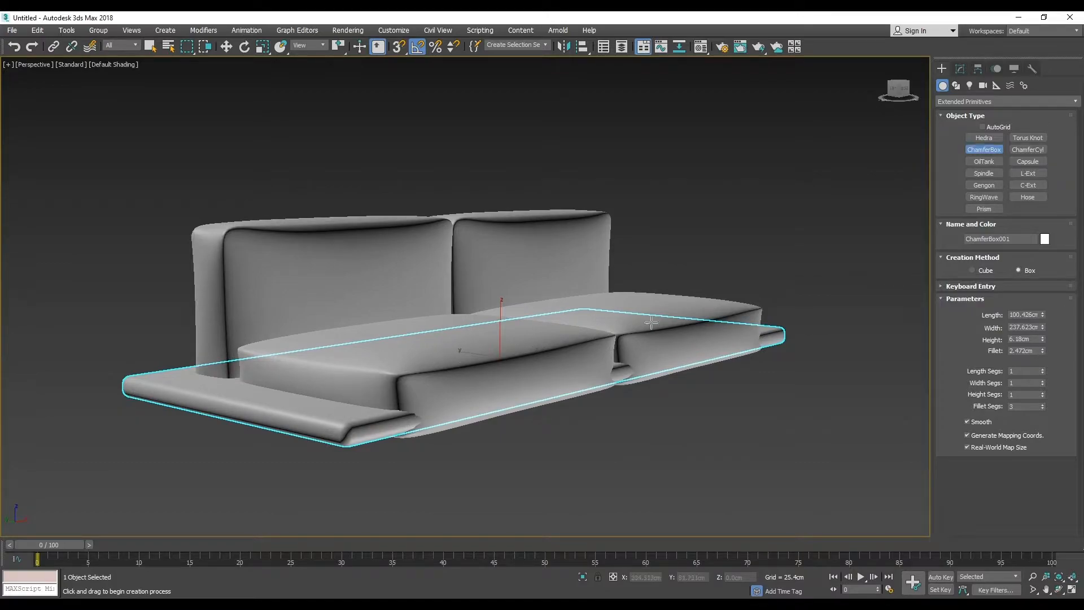
pyautogui.moveTo(1042, 349); pyautogui.dragTo(1044, 353)
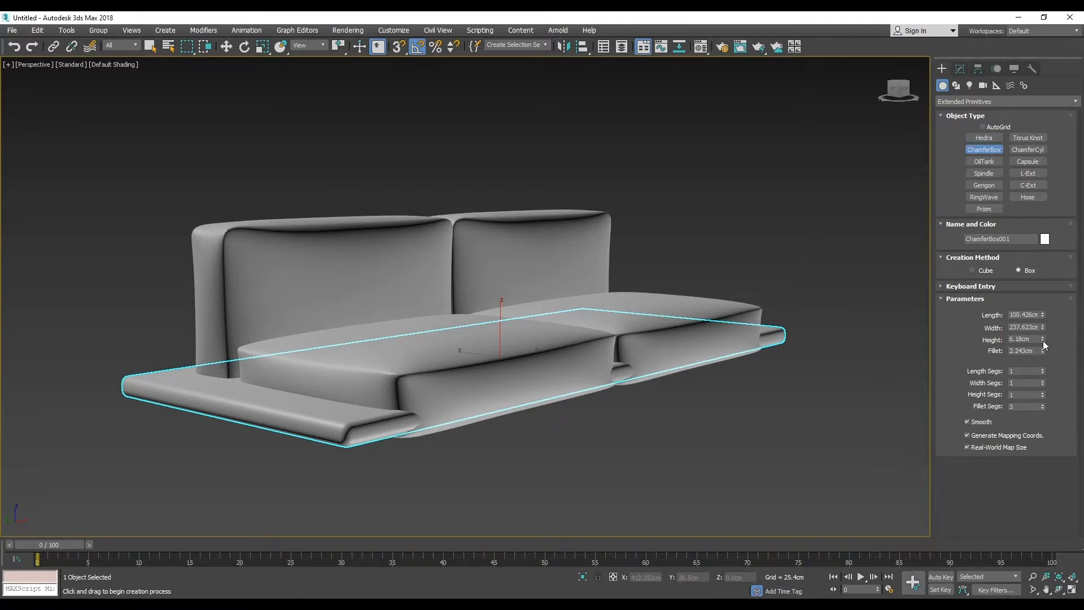
pyautogui.moveTo(1042, 337); pyautogui.dragTo(1042, 317)
pyautogui.scroll(-3, 716, 343)
pyautogui.keyDown('alt'); pyautogui.moveTo(716, 342); pyautogui.dragTo(751, 345, button='middle'); pyautogui.keyUp('alt')
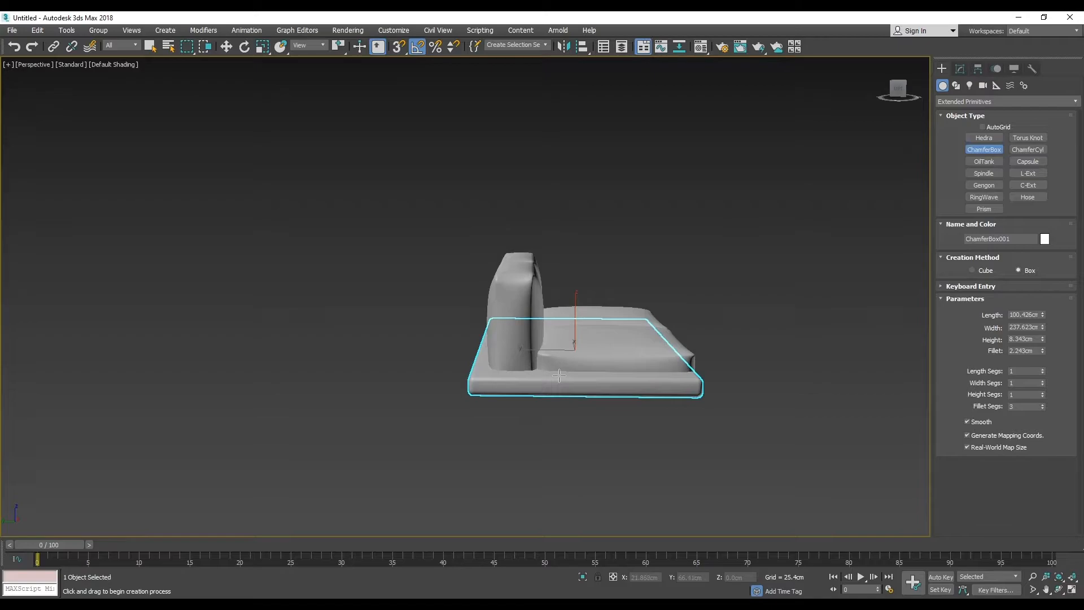
# Step: Lower the chamfer box so that it forms a base beneath the sofa cushions
pyautogui.press('w')
pyautogui.moveTo(576, 320); pyautogui.dragTo(577, 332)
pyautogui.scroll(5, 648, 449)
pyautogui.scroll(-3, 629, 438)
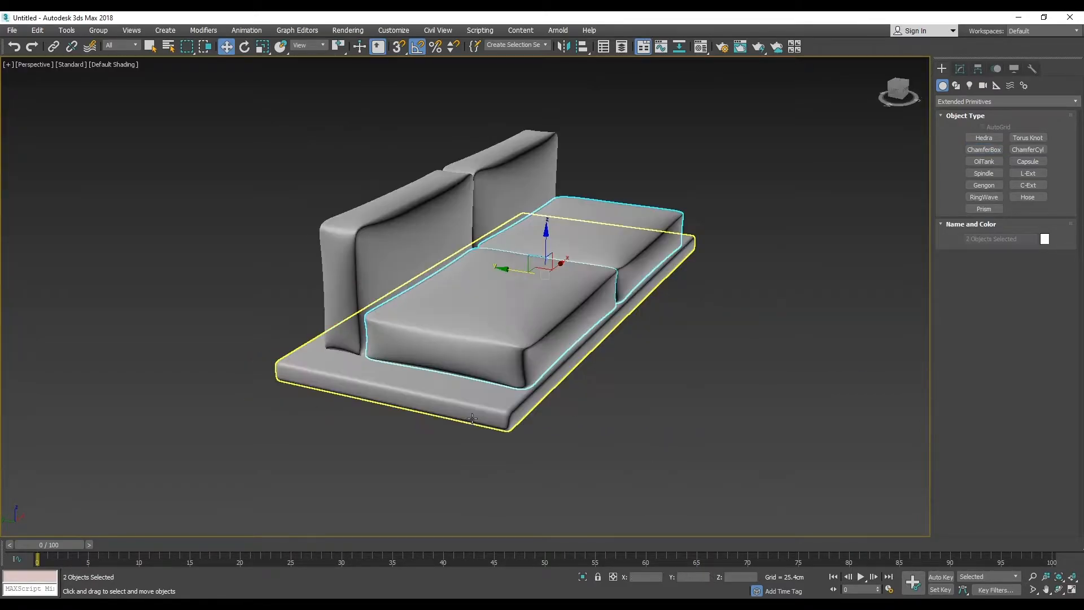
# Step: Rotate-clone the base by -90 degrees about X as an instance for the sofa's back panel
pyautogui.click(472, 418)
pyautogui.keyDown('alt'); pyautogui.moveTo(431, 380); pyautogui.dragTo(464, 374, button='middle'); pyautogui.keyUp('alt')
pyautogui.press('e')
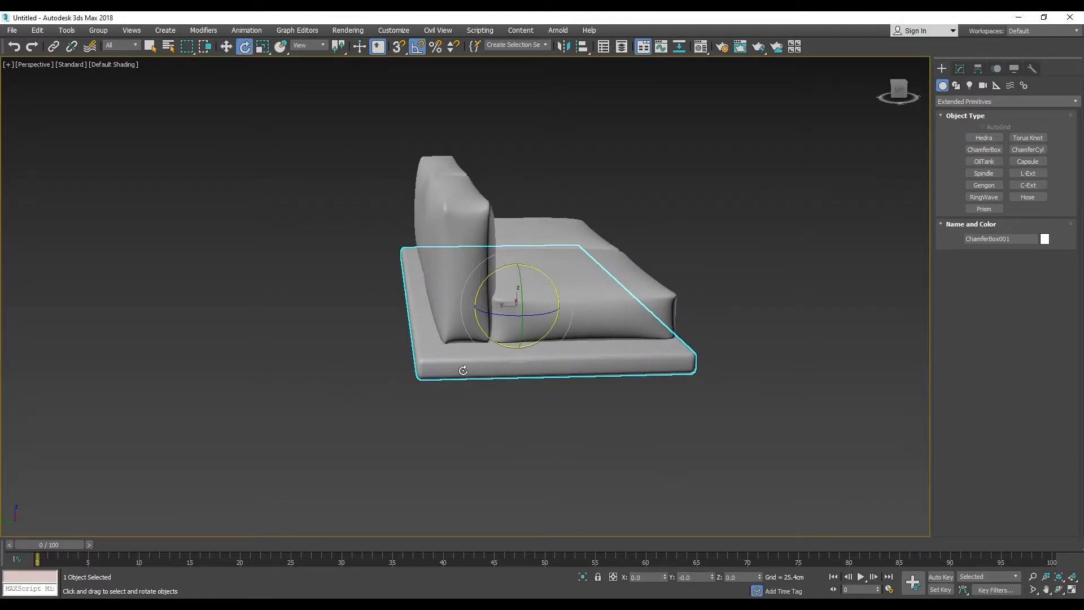
pyautogui.keyDown('shift'); pyautogui.moveTo(556, 278); pyautogui.dragTo(487, 245); pyautogui.keyUp('shift')
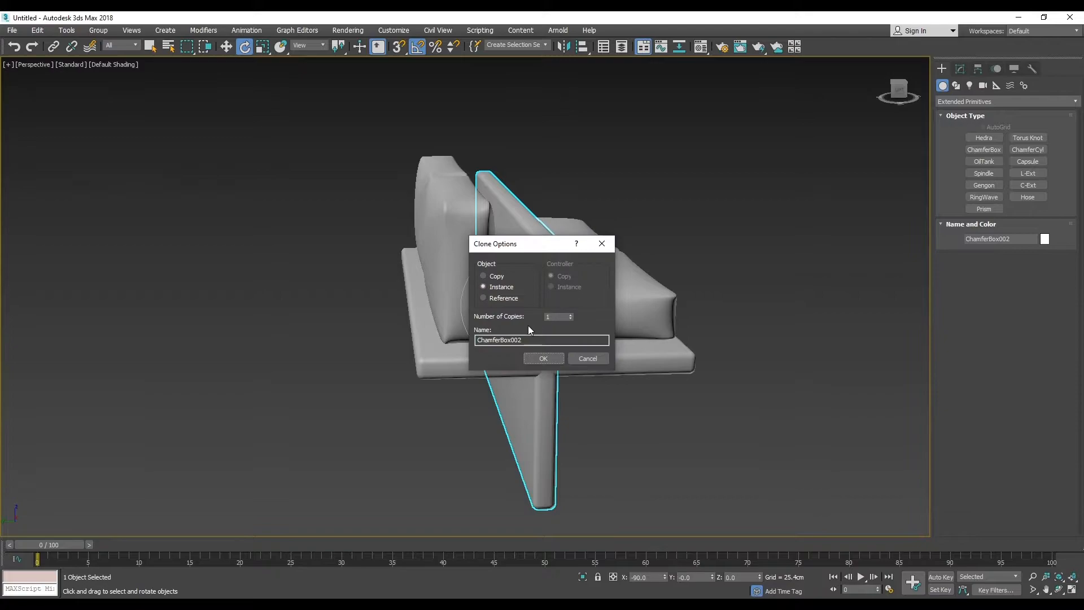
pyautogui.click(543, 358)
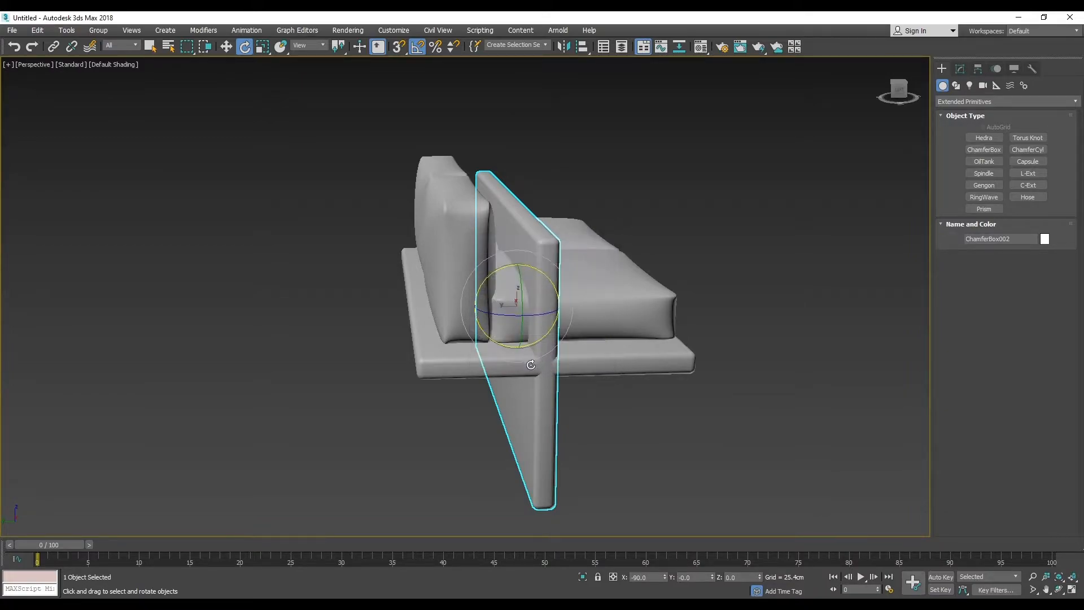
# Step: Raise the upright panel and move it back behind the backrest cushions
pyautogui.press('w')
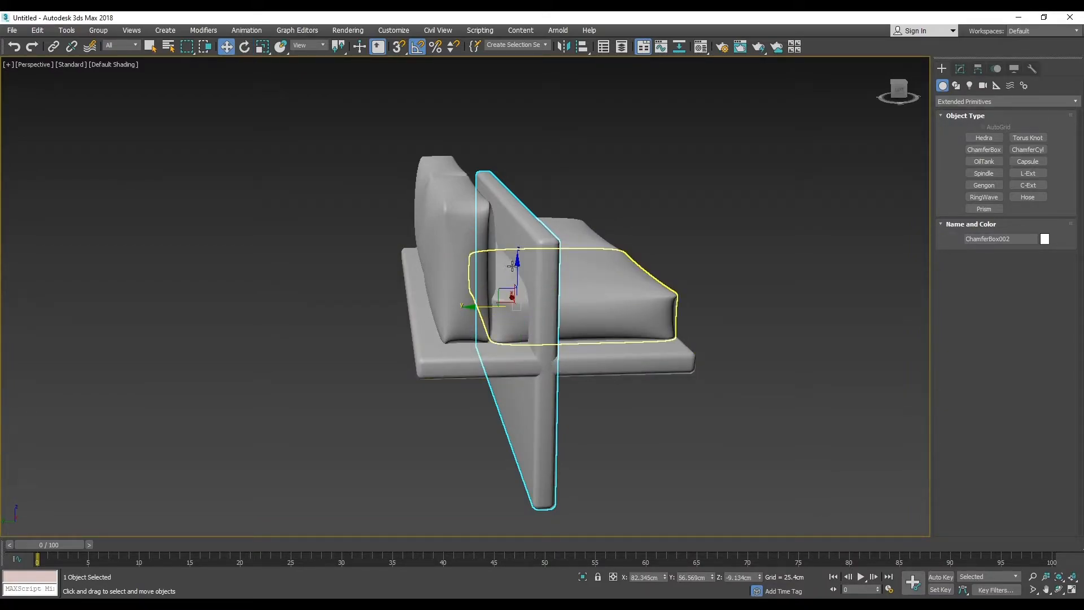
pyautogui.moveTo(518, 266); pyautogui.dragTo(516, 185)
pyautogui.keyDown('alt'); pyautogui.moveTo(481, 249); pyautogui.dragTo(488, 248, button='middle'); pyautogui.keyUp('alt')
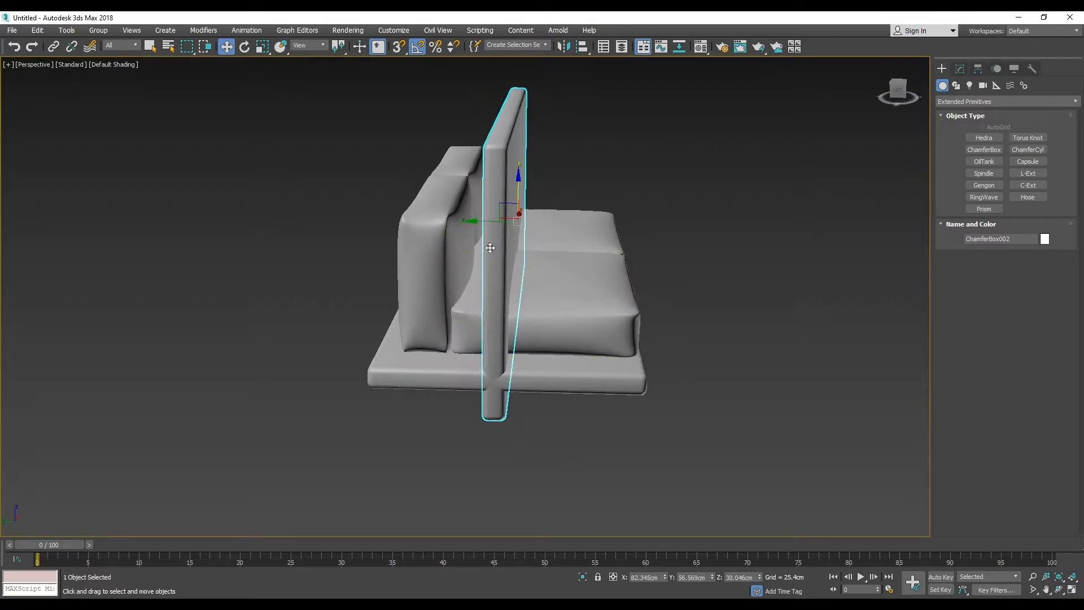
pyautogui.moveTo(486, 220); pyautogui.dragTo(383, 202)
# Step: Scale the back panel down in height and lower it towards the rear edge of the base
pyautogui.press('r')
pyautogui.moveTo(425, 161); pyautogui.dragTo(432, 203)
pyautogui.keyDown('alt'); pyautogui.moveTo(432, 203); pyautogui.dragTo(517, 217, button='middle'); pyautogui.keyUp('alt')
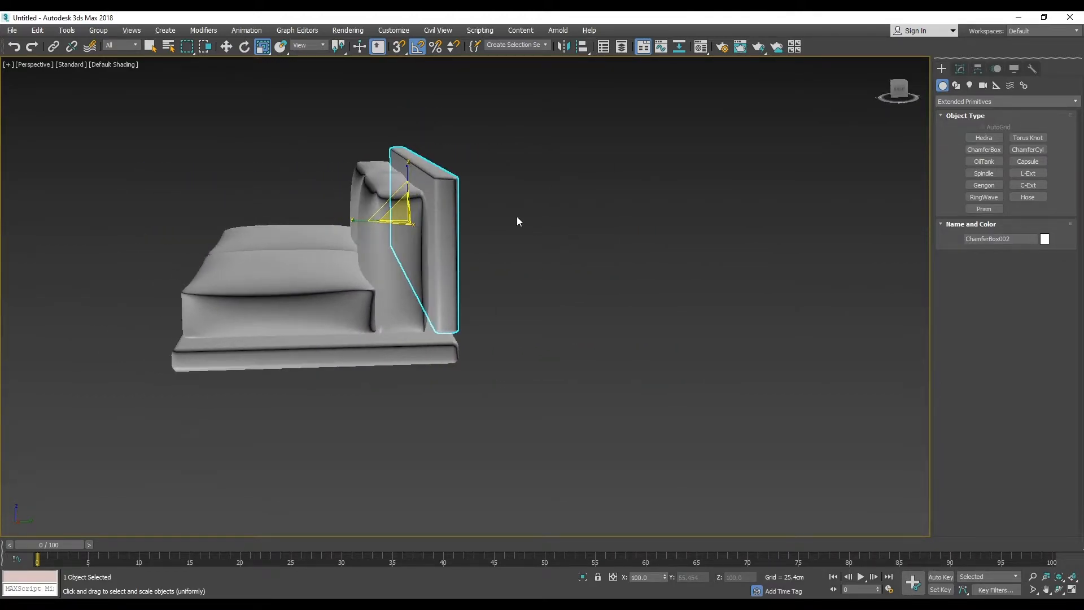
pyautogui.press('w')
pyautogui.moveTo(406, 176); pyautogui.dragTo(407, 191)
pyautogui.keyDown('alt'); pyautogui.moveTo(530, 242); pyautogui.dragTo(316, 254, button='middle'); pyautogui.keyUp('alt')
pyautogui.click(282, 262)
pyautogui.keyDown('alt'); pyautogui.moveTo(337, 289); pyautogui.dragTo(257, 297, button='middle'); pyautogui.keyUp('alt')
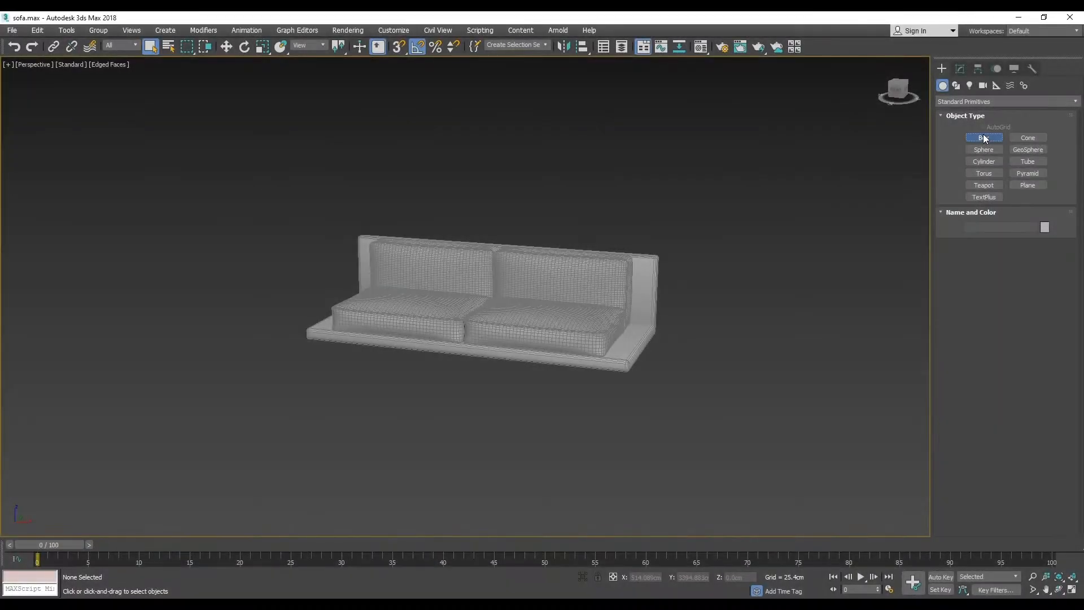
# Step: In the top view, create an armrest box at the sofa's right end, about 85.3 by 15.3 by 13.8 cm
pyautogui.scroll(5, 596, 336)
pyautogui.keyDown('alt'); pyautogui.moveTo(596, 336); pyautogui.dragTo(349, 191, button='middle'); pyautogui.keyUp('alt')
pyautogui.press('t')
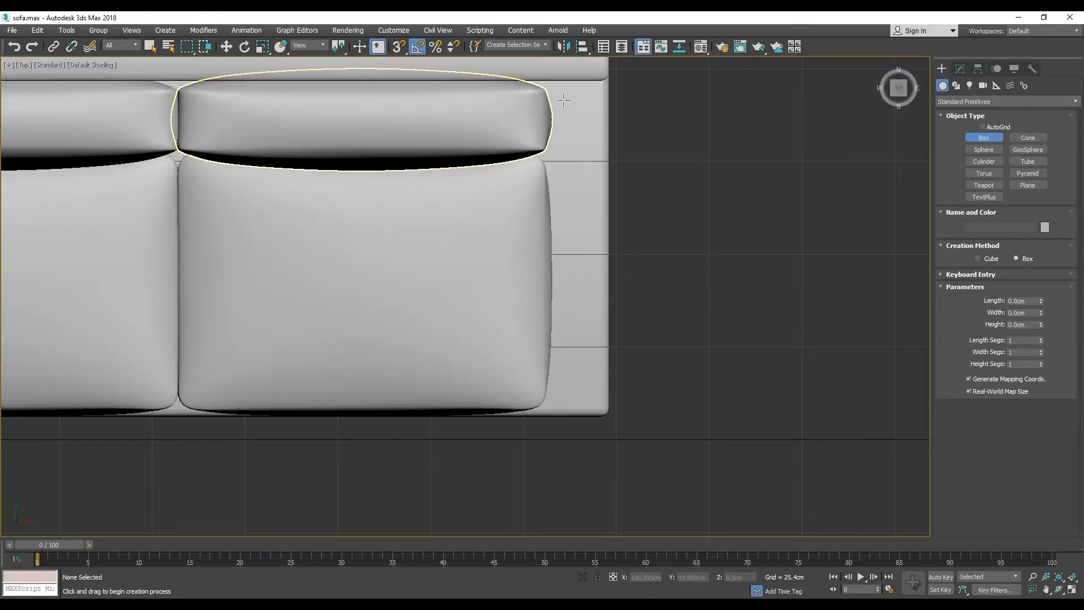
pyautogui.moveTo(550, 82); pyautogui.dragTo(606, 396)
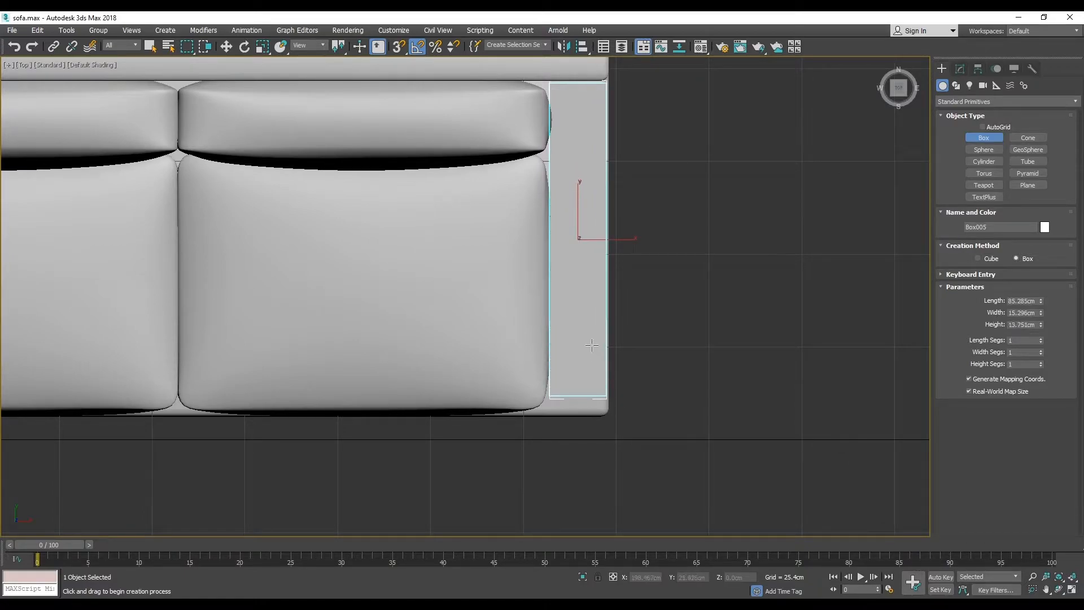
pyautogui.click(599, 347)
pyautogui.hotkey('alt', 'w')
pyautogui.hotkey('alt', 'w')
pyautogui.keyDown('alt'); pyautogui.moveTo(665, 339); pyautogui.dragTo(605, 321, button='middle'); pyautogui.keyUp('alt')
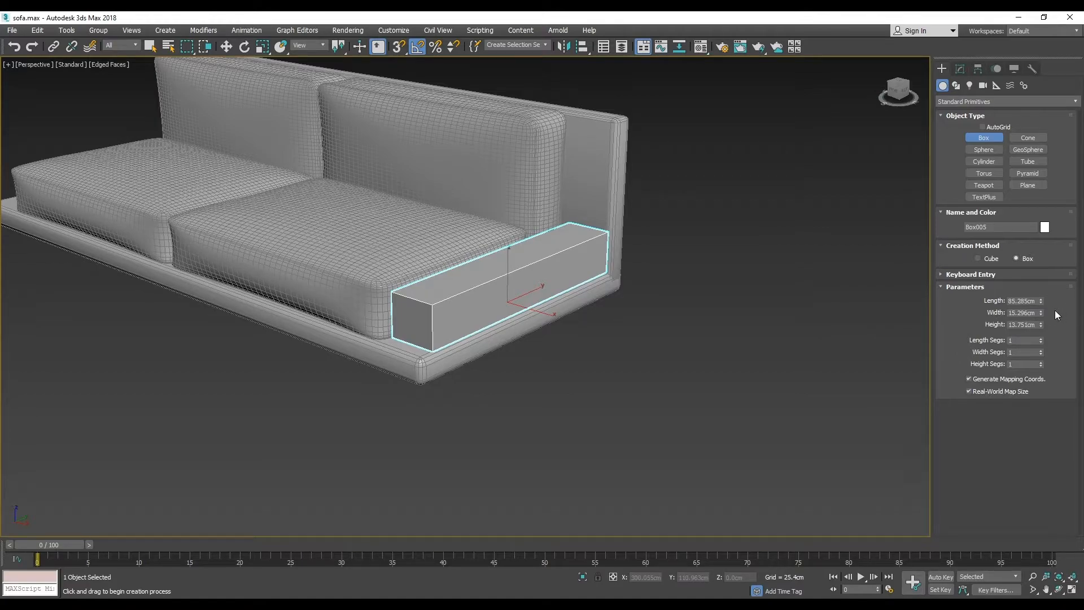
# Step: Set the armrest box's length to 84.432 cm and its height to 34.102 cm
pyautogui.moveTo(1042, 304); pyautogui.dragTo(1063, 246)
pyautogui.scroll(-6, 719, 317)
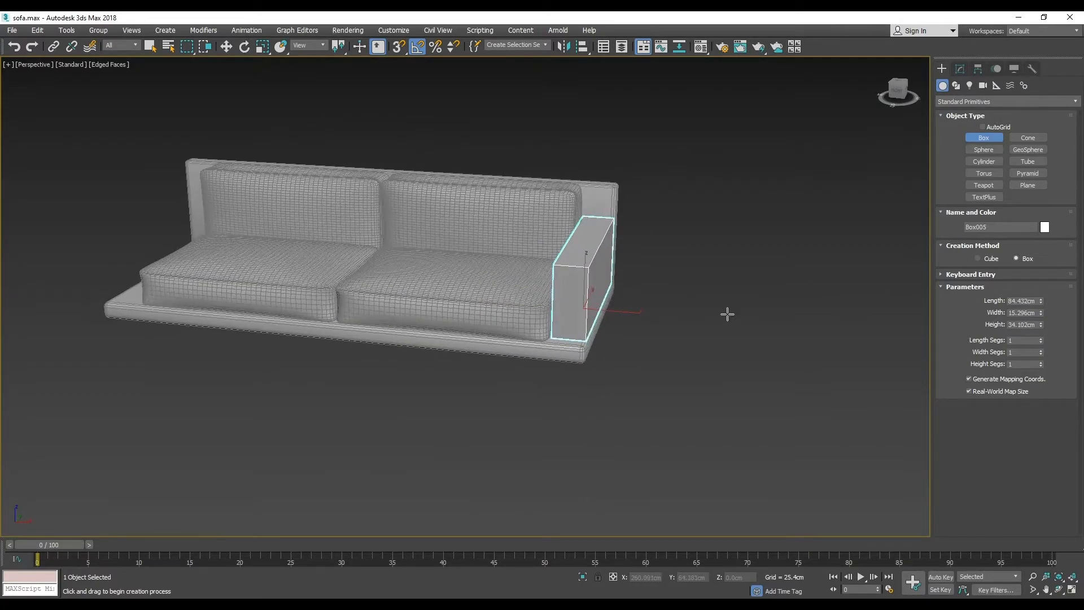
pyautogui.scroll(3, 591, 259)
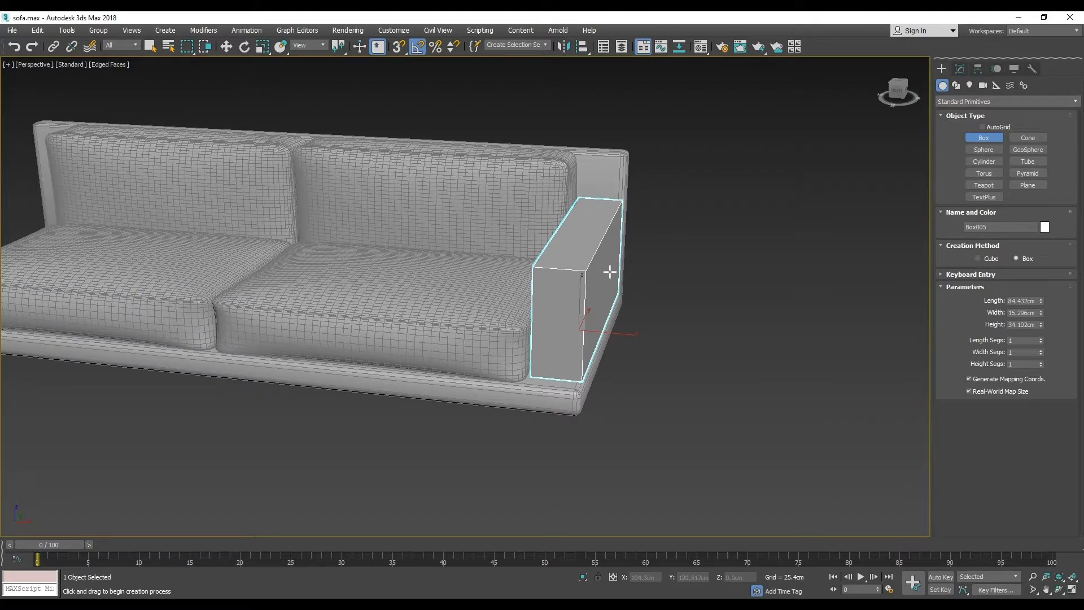
# Step: Set the armrest box's segments to 10 in length, 10 in width and 20 in height
pyautogui.click(1037, 340)
pyautogui.press('Tab')
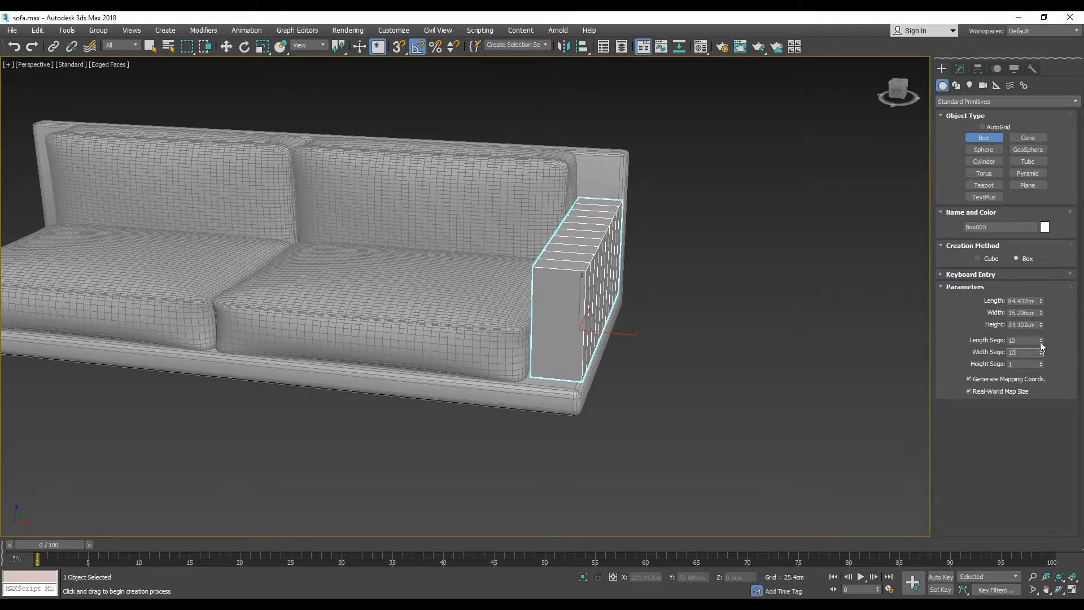
pyautogui.write('10')
pyautogui.click(1024, 363)
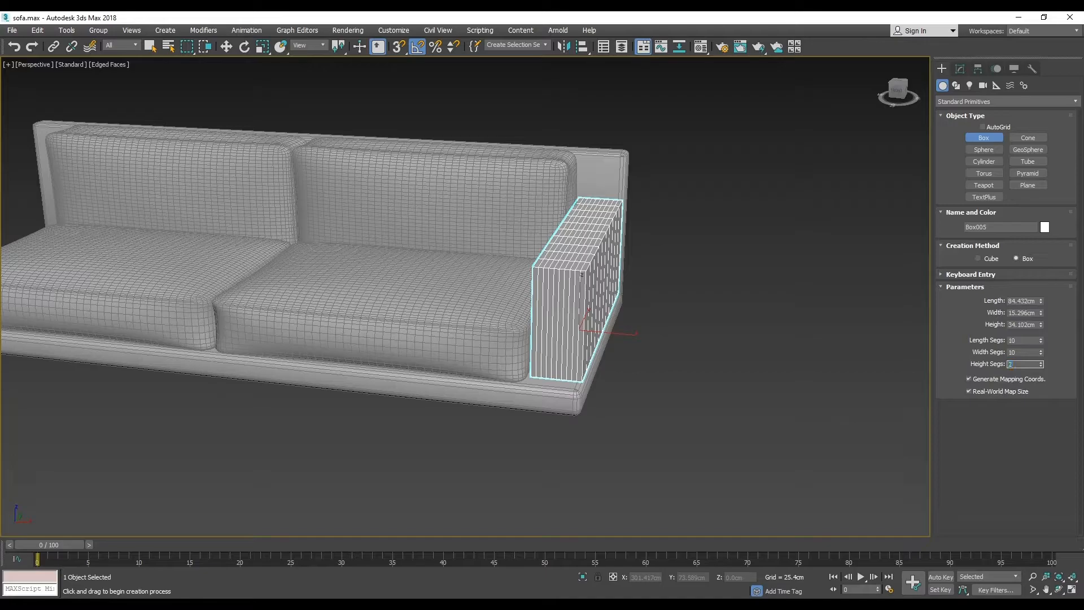
pyautogui.press('Return')
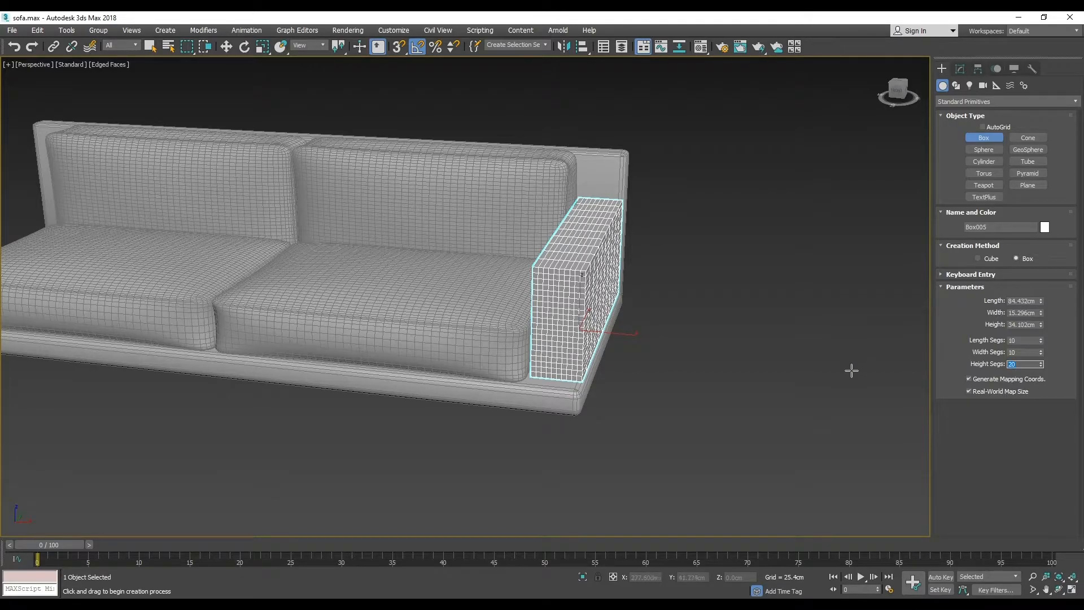
# Step: Add a Cloth modifier to the armrest box
pyautogui.scroll(3, 621, 288)
pyautogui.moveTo(612, 290)
pyautogui.keyDown('alt'); pyautogui.mouseDown(button='middle')
pyautogui.moveTo(602, 296)
pyautogui.moveTo(615, 300)
pyautogui.mouseUp(button='middle'); pyautogui.keyUp('alt')
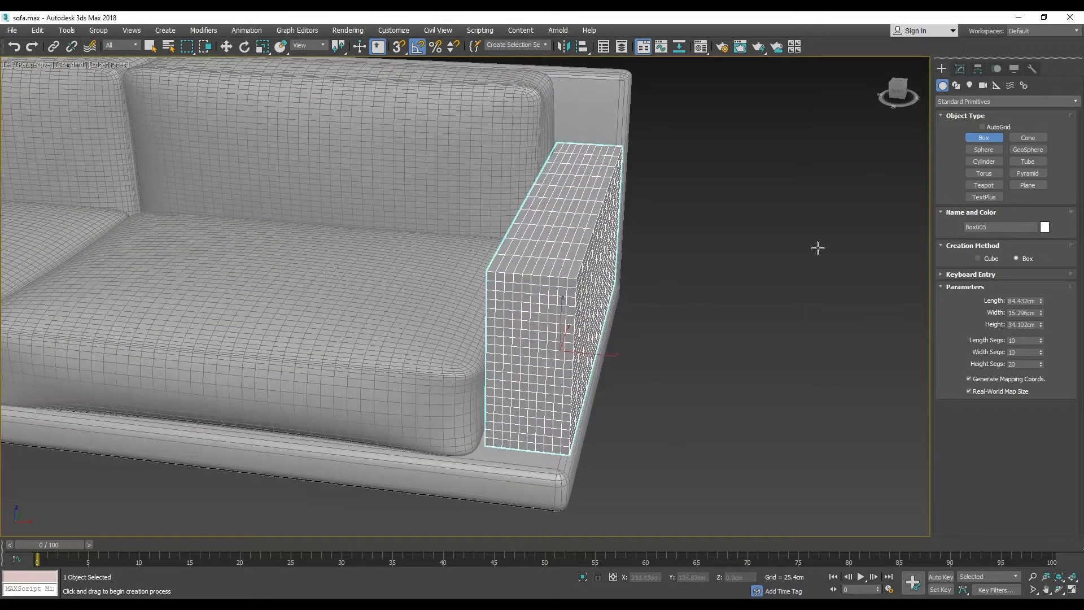
pyautogui.click(961, 69)
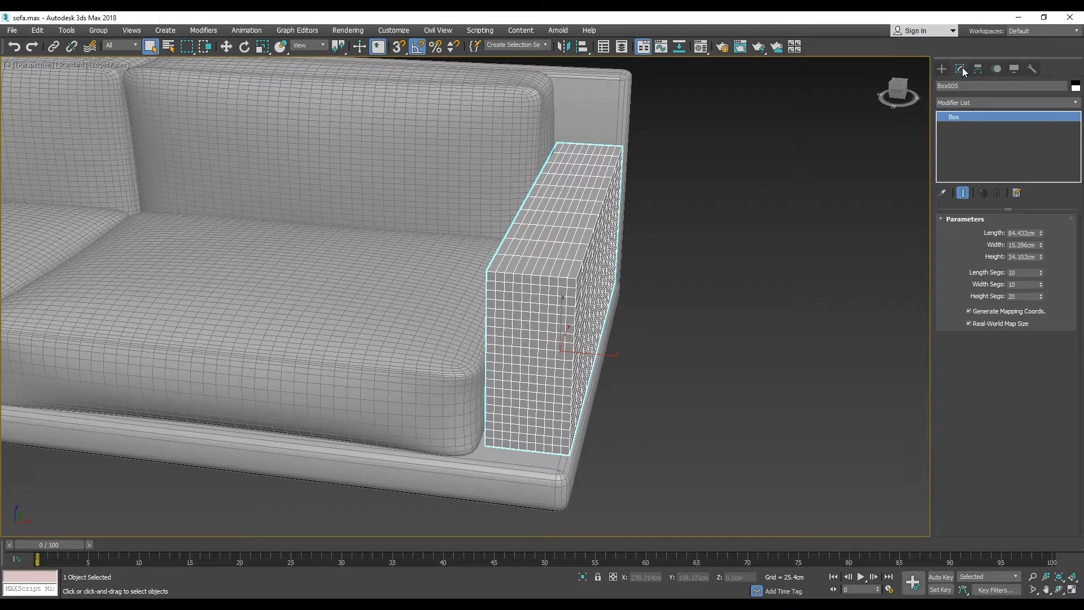
pyautogui.click(965, 102)
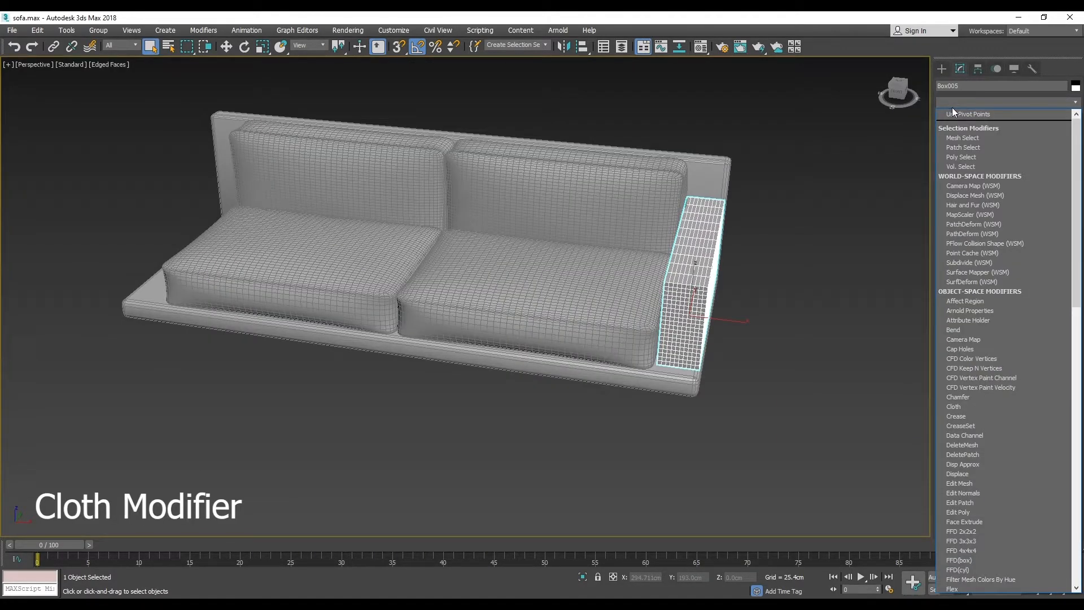
pyautogui.scroll(-5, 951, 110)
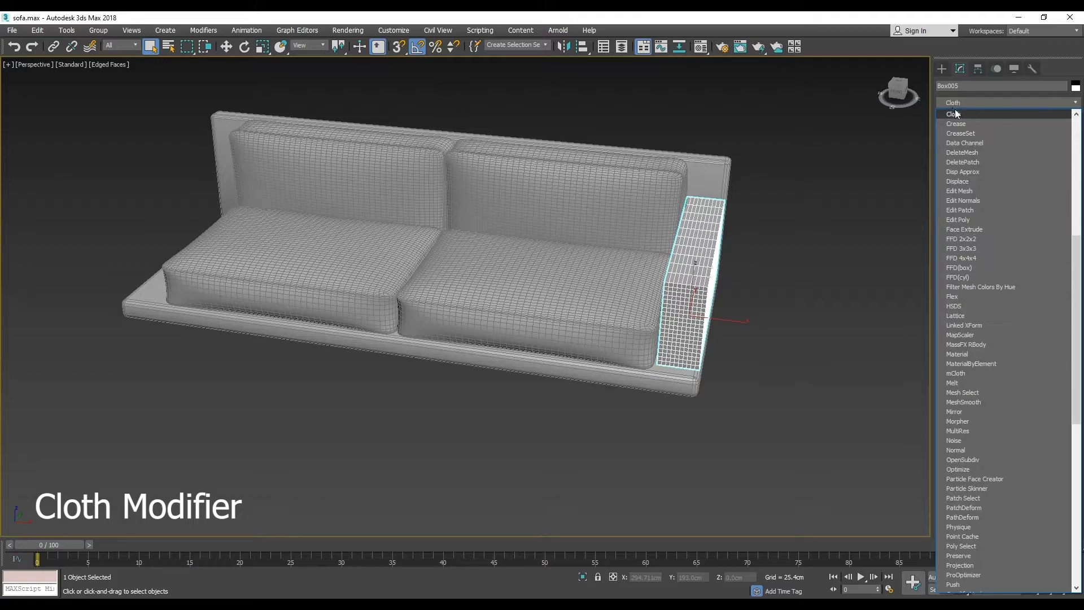
pyautogui.click(954, 113)
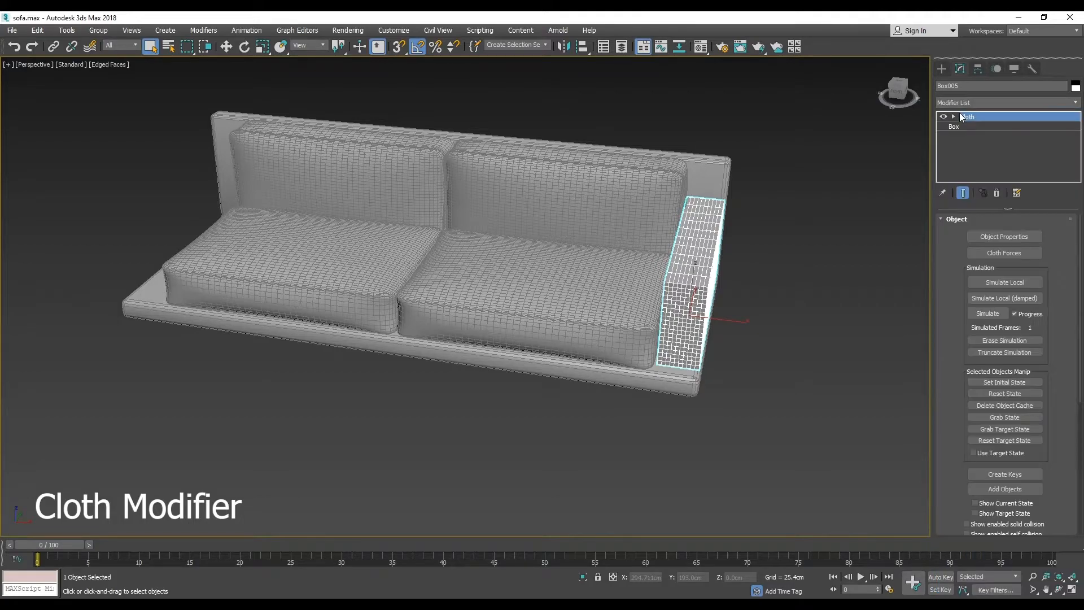
# Step: Define the armrest as Cloth in its object properties, with the Cotton preset and a pressure of 0.2
pyautogui.click(996, 237)
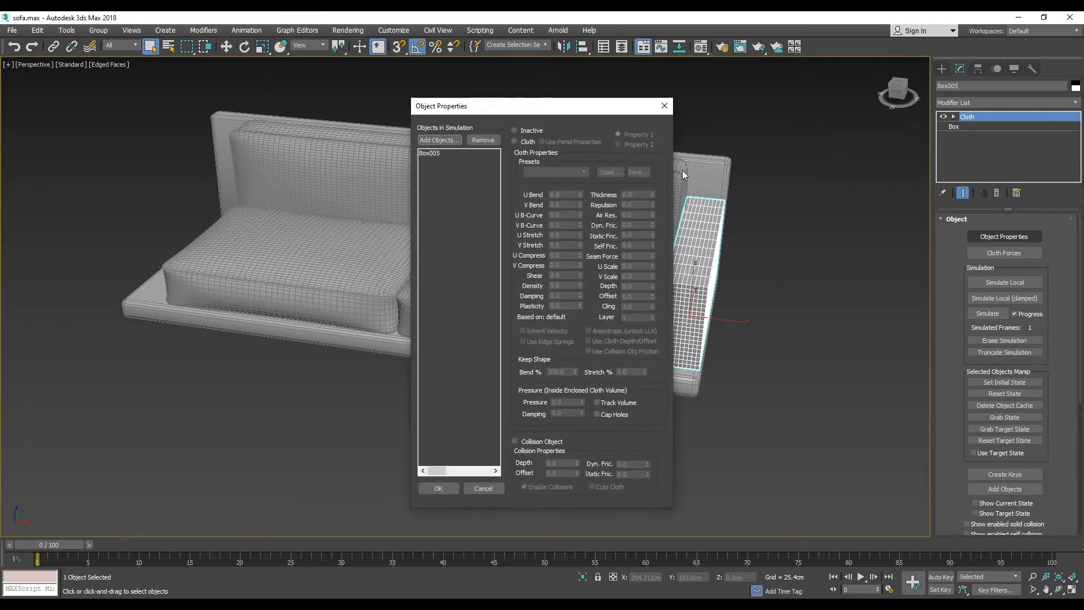
pyautogui.click(450, 153)
pyautogui.click(516, 140)
pyautogui.click(536, 172)
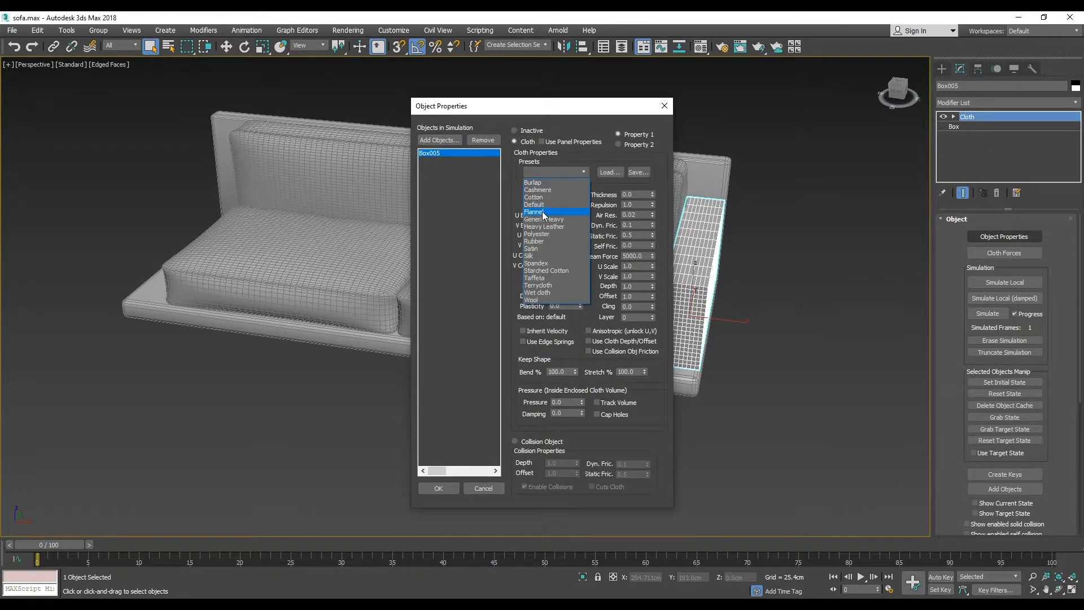
pyautogui.click(543, 198)
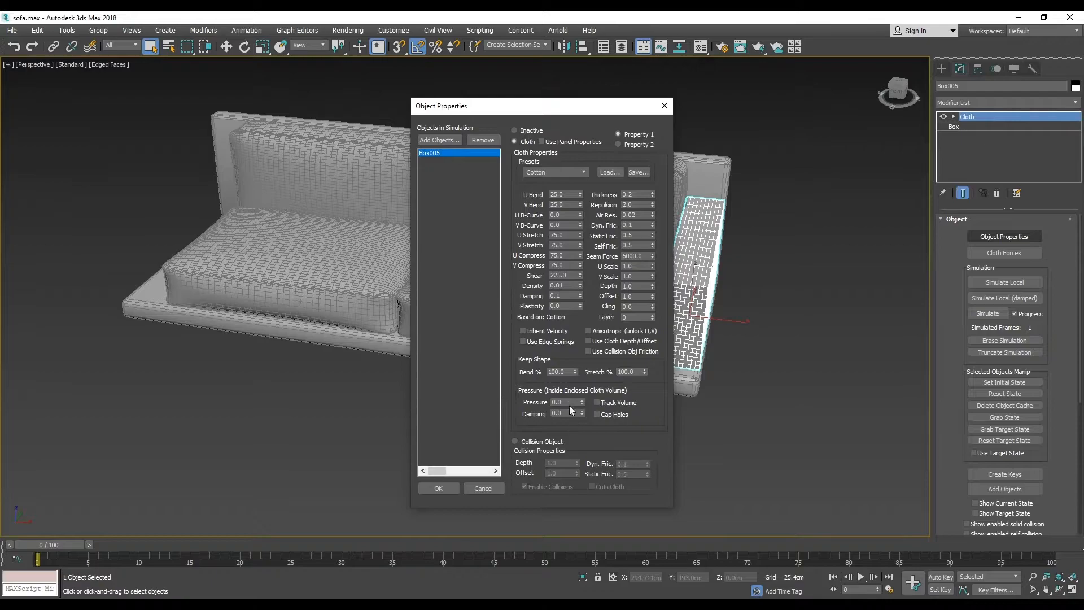
pyautogui.moveTo(565, 402); pyautogui.dragTo(522, 402)
pyautogui.write('0.2')
pyautogui.click(438, 488)
# Step: Run the local cloth simulation on the armrest and stop it once the box is slightly inflated
pyautogui.scroll(-5, 1014, 371)
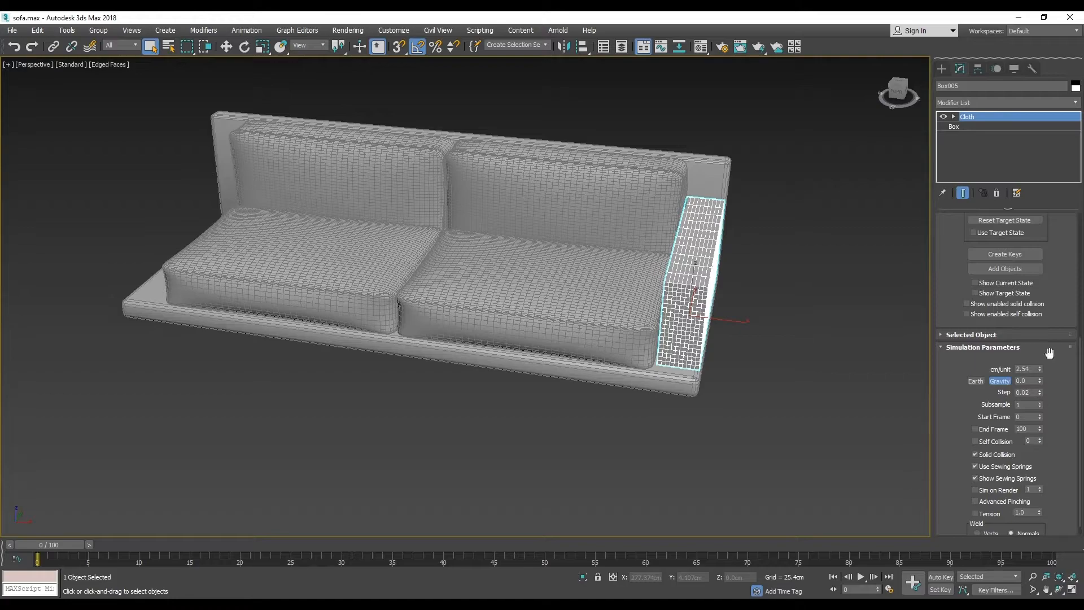
pyautogui.scroll(5, 993, 361)
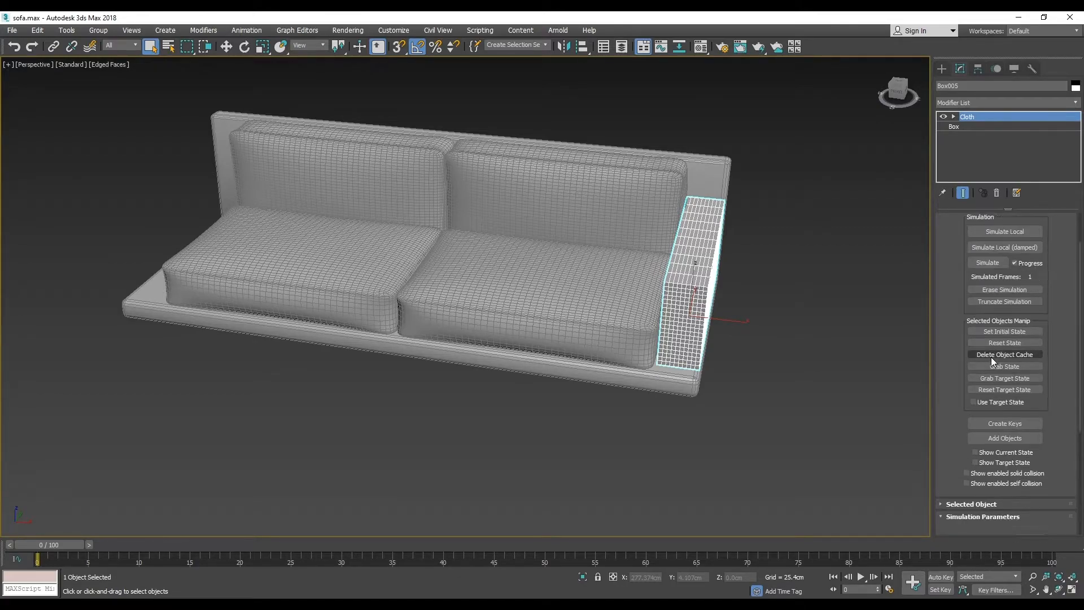
pyautogui.scroll(4, 776, 309)
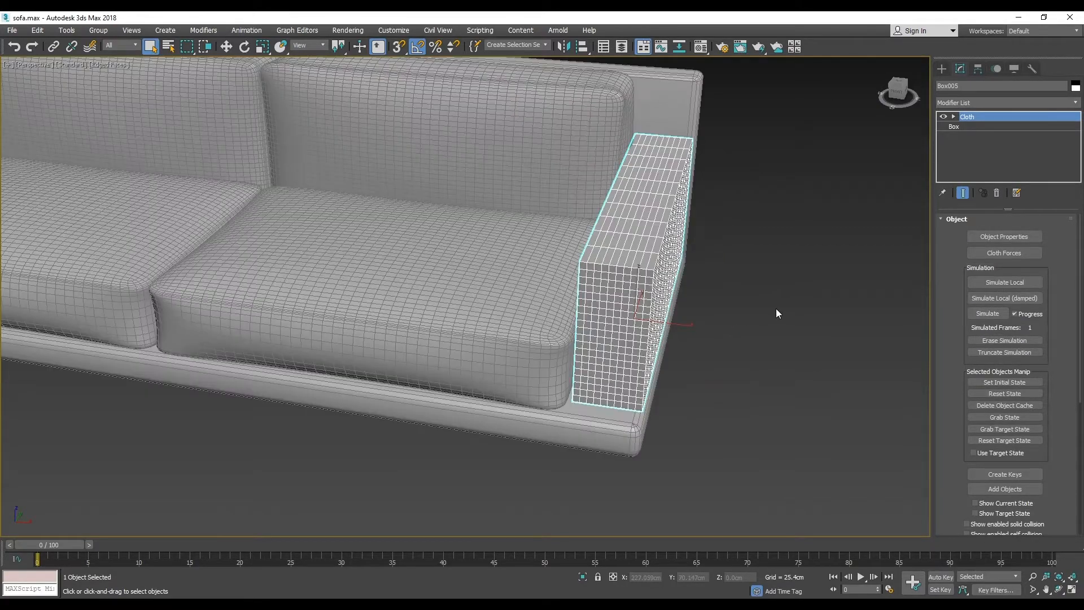
pyautogui.click(1008, 282)
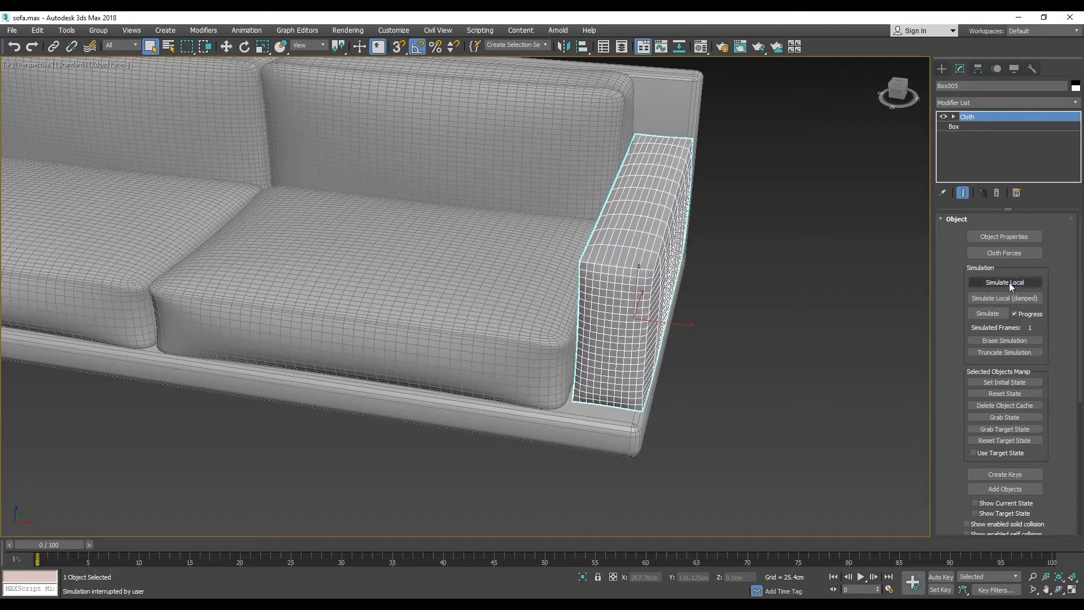
pyautogui.press('Escape')
# Step: Clone the armrest as a single instance and place it at the opposite end of the sofa
pyautogui.scroll(-5, 805, 318)
pyautogui.keyDown('alt'); pyautogui.moveTo(805, 318); pyautogui.dragTo(862, 299, button='middle'); pyautogui.keyUp('alt')
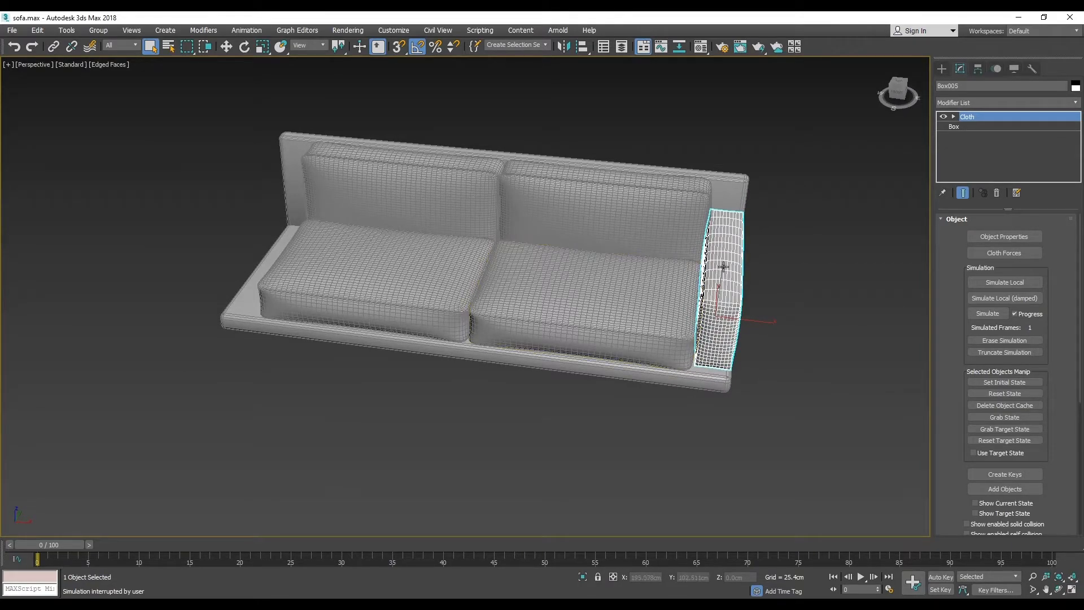
pyautogui.press('w')
pyautogui.moveTo(738, 333); pyautogui.dragTo(805, 344, button='middle')
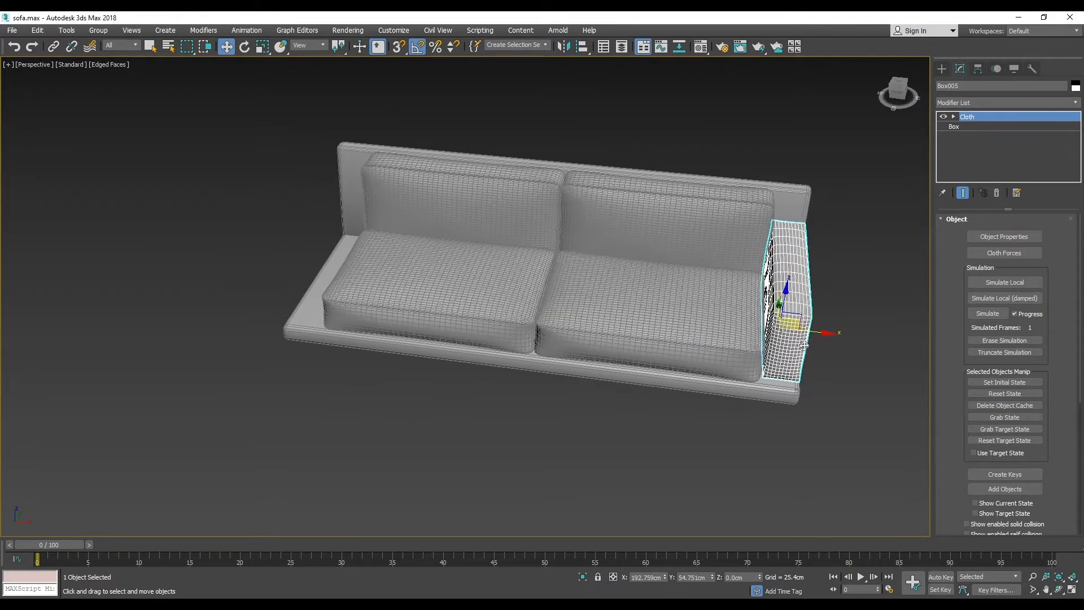
pyautogui.moveTo(822, 332)
pyautogui.keyDown('shift'); pyautogui.mouseDown()
pyautogui.moveTo(356, 291)
pyautogui.moveTo(373, 301)
pyautogui.mouseUp(); pyautogui.keyUp('shift')
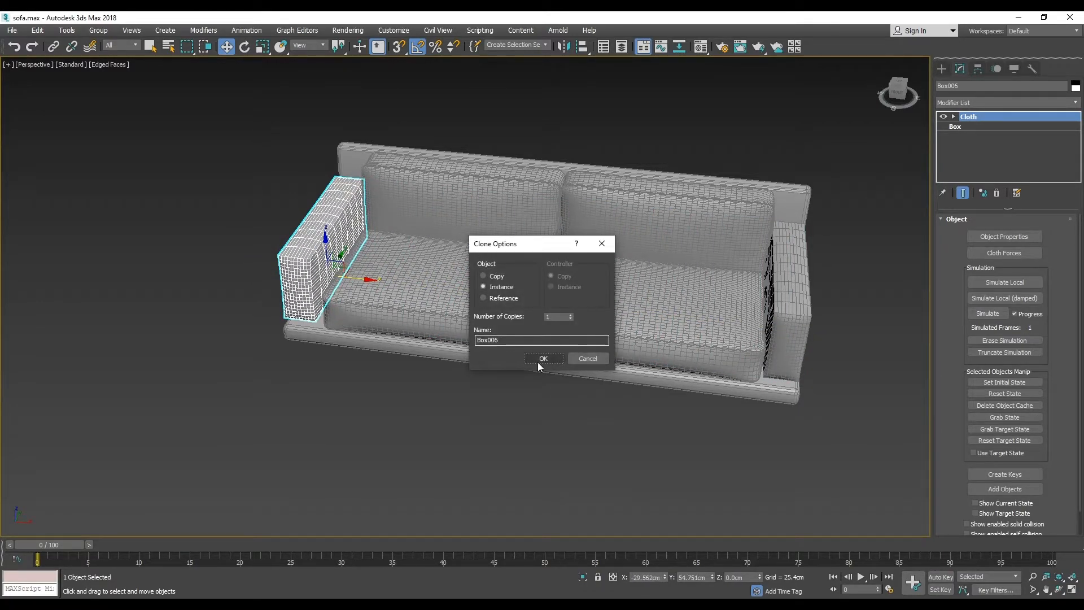
pyautogui.click(537, 359)
# Step: Create a leg box under the sofa's front corner beneath the cloned armrest, about 9.3 by 10.2 cm and 2.2 cm downwards
pyautogui.keyDown('alt'); pyautogui.moveTo(266, 303); pyautogui.dragTo(412, 297, button='middle'); pyautogui.keyUp('alt')
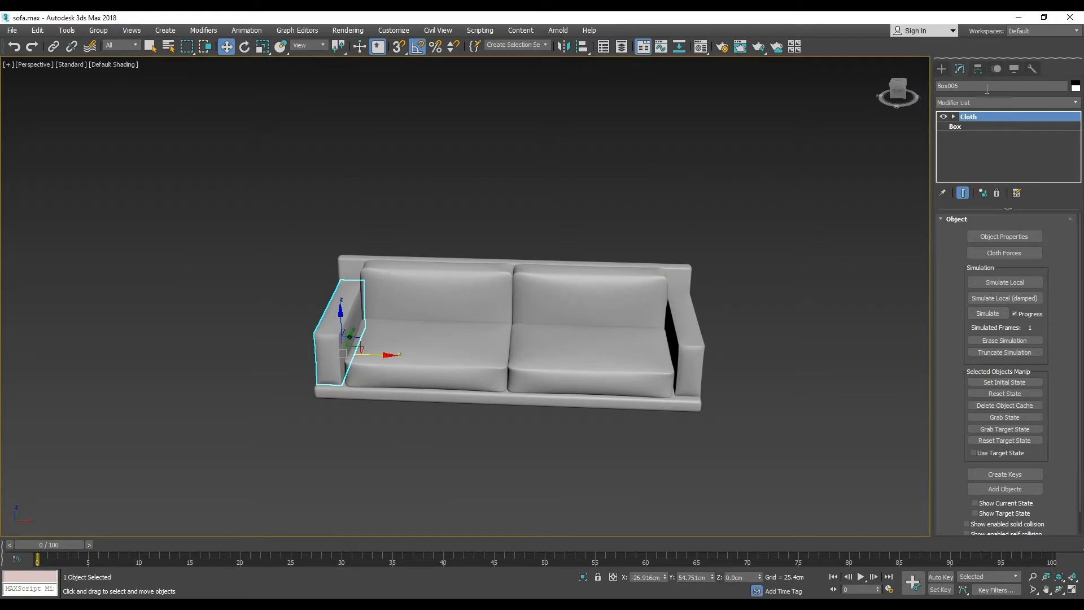
pyautogui.click(942, 69)
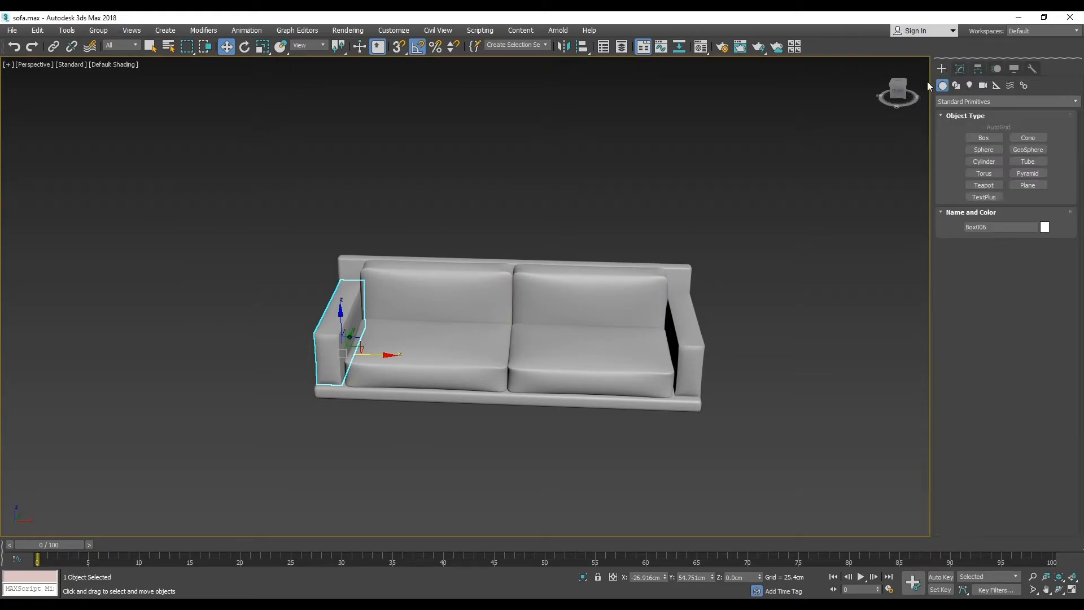
pyautogui.click(984, 138)
pyautogui.keyDown('alt'); pyautogui.moveTo(361, 254); pyautogui.dragTo(454, 238, button='middle'); pyautogui.keyUp('alt')
pyautogui.moveTo(412, 357)
pyautogui.keyDown('alt'); pyautogui.mouseDown(button='middle')
pyautogui.moveTo(443, 346)
pyautogui.moveTo(414, 346)
pyautogui.mouseUp(button='middle'); pyautogui.keyUp('alt')
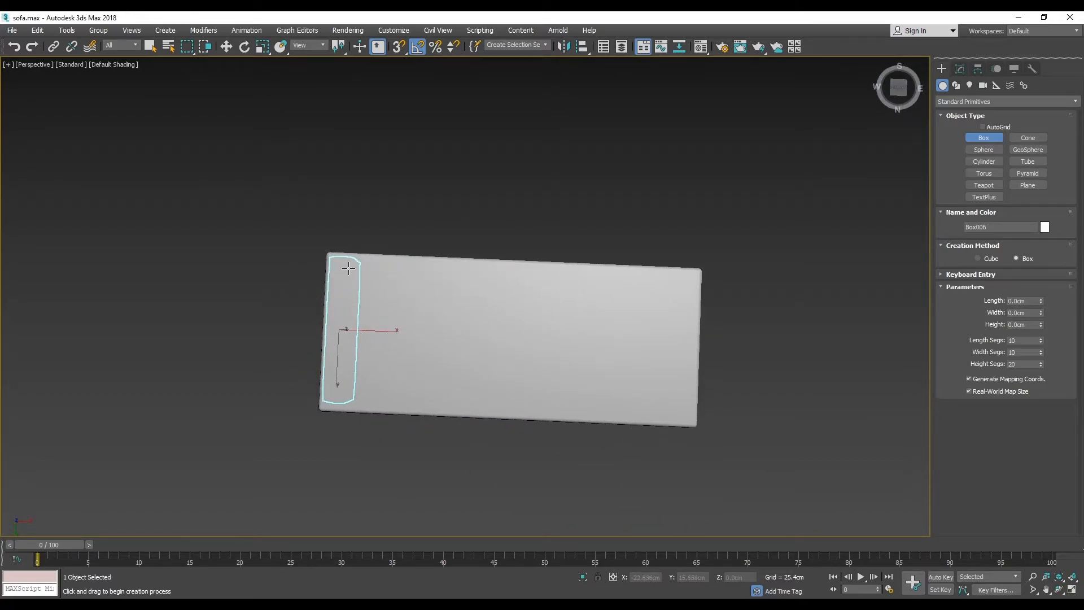
pyautogui.moveTo(350, 272); pyautogui.dragTo(367, 290)
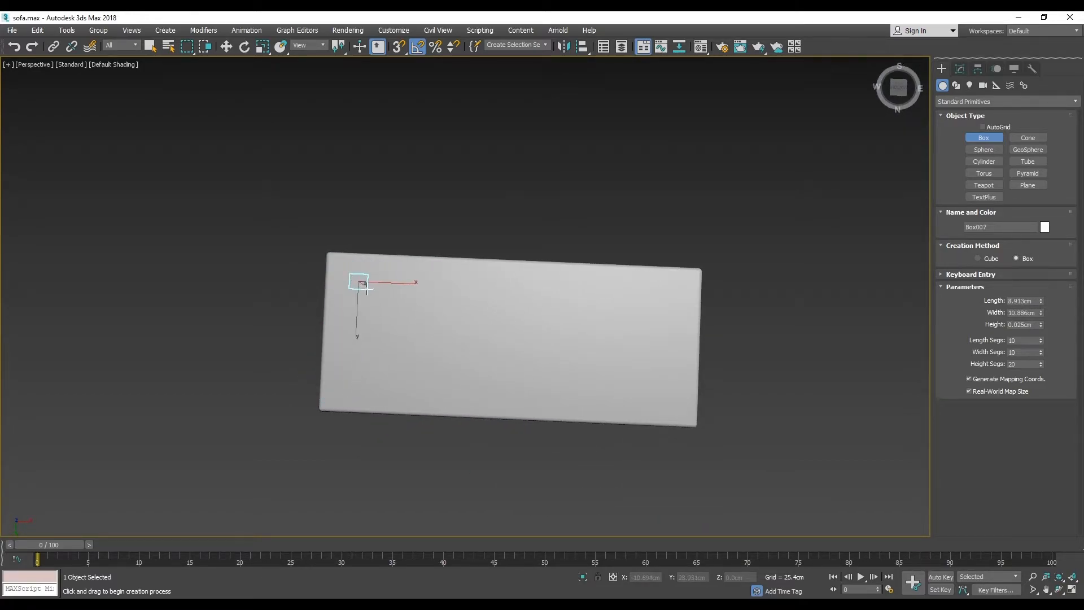
pyautogui.keyDown('alt'); pyautogui.moveTo(350, 285); pyautogui.dragTo(339, 416, button='middle'); pyautogui.keyUp('alt')
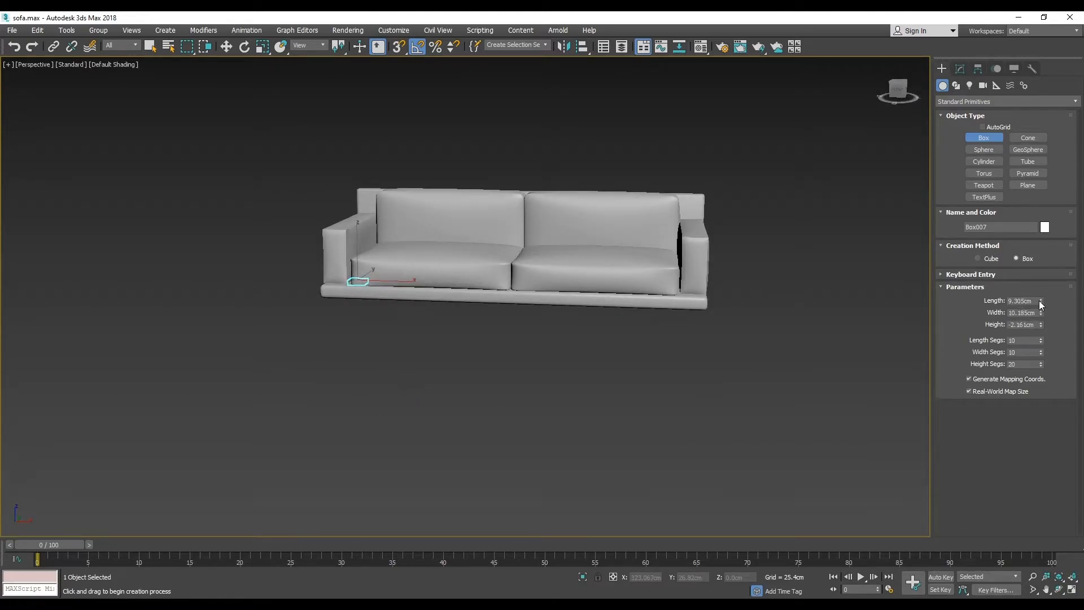
# Step: Extend the leg box downwards to a height of -23.651 cm
pyautogui.moveTo(1041, 326); pyautogui.dragTo(1028, 423)
pyautogui.keyDown('alt'); pyautogui.moveTo(379, 346); pyautogui.dragTo(410, 271, button='middle'); pyautogui.keyUp('alt')
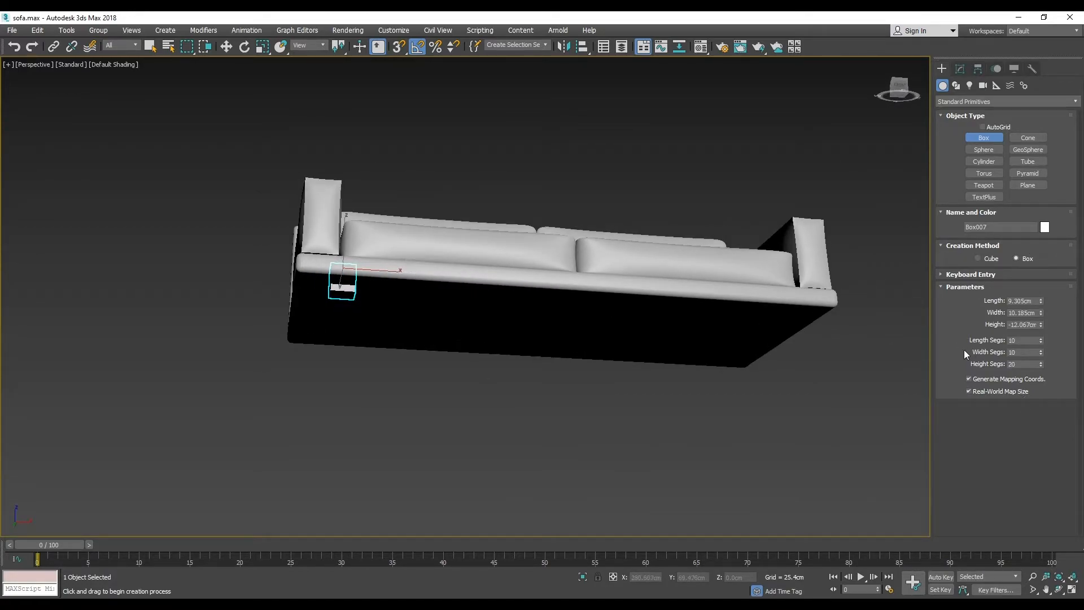
pyautogui.moveTo(1041, 324); pyautogui.dragTo(1028, 382)
pyautogui.keyDown('alt'); pyautogui.moveTo(321, 363); pyautogui.dragTo(277, 307, button='middle'); pyautogui.keyUp('alt')
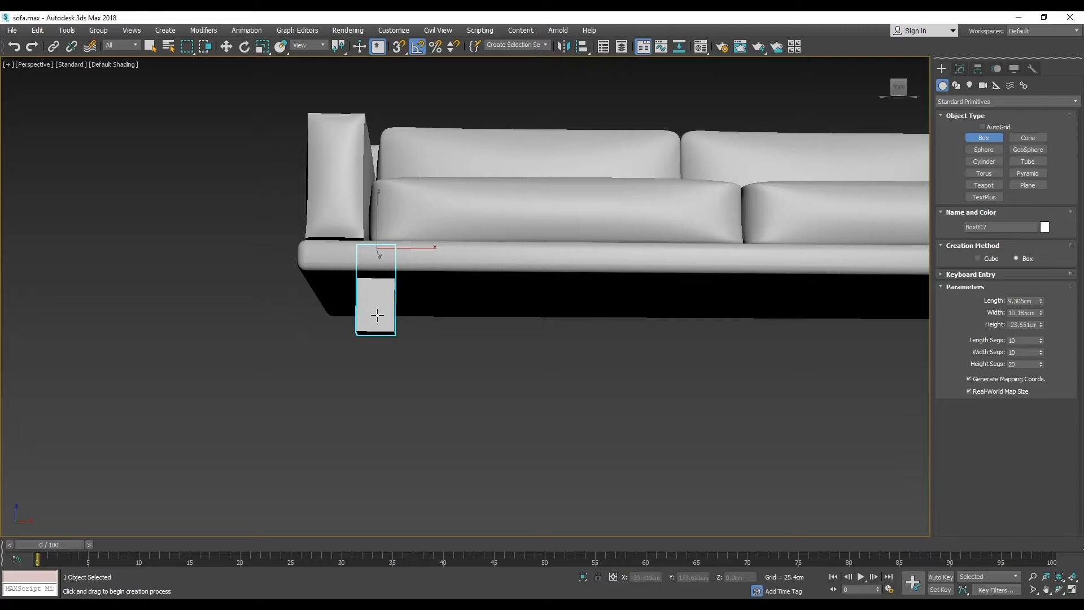
# Step: Reduce the leg box's length, width and height segments to 1 each and finish box creation
pyautogui.doubleClick(1024, 340)
pyautogui.write('1')
pyautogui.press('Tab')
pyautogui.write('1')
pyautogui.press('Tab')
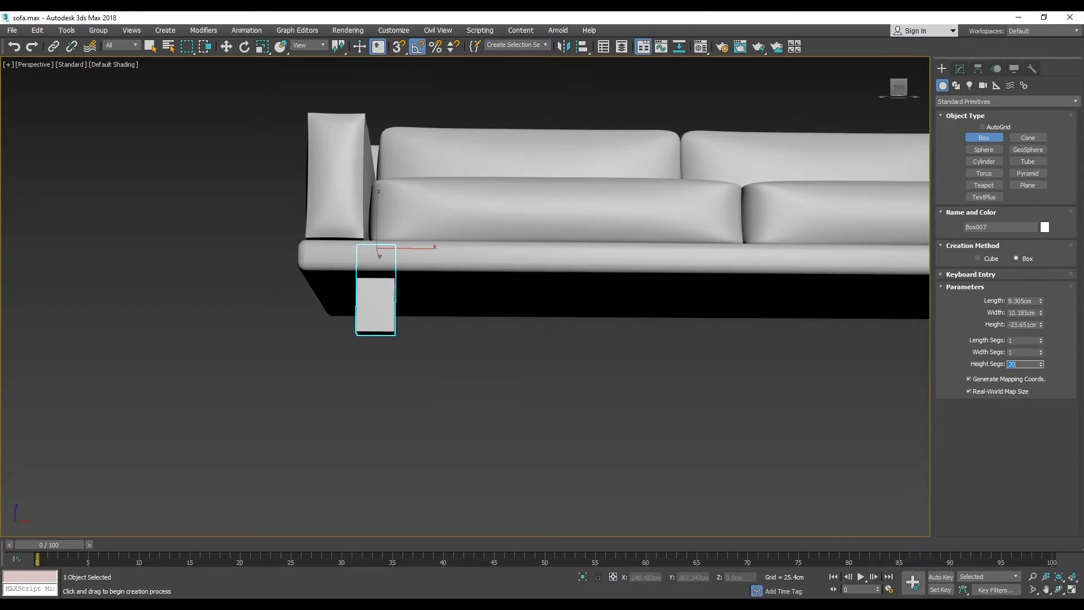
pyautogui.write('1')
pyautogui.rightClick(527, 378)
# Step: Convert the leg box to an Editable Poly
pyautogui.rightClick(373, 312)
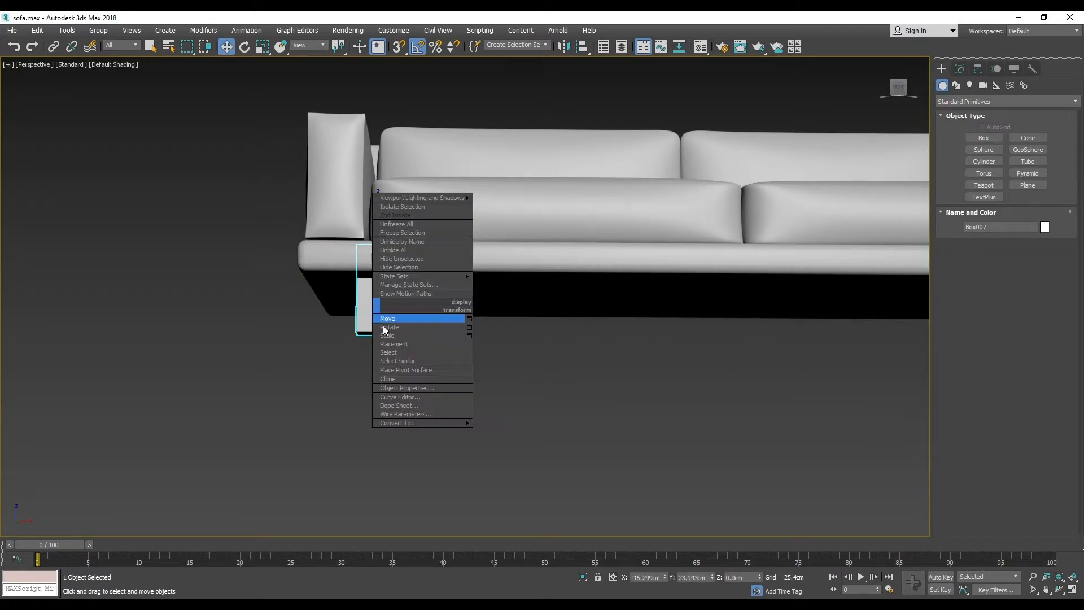
pyautogui.moveTo(423, 423)
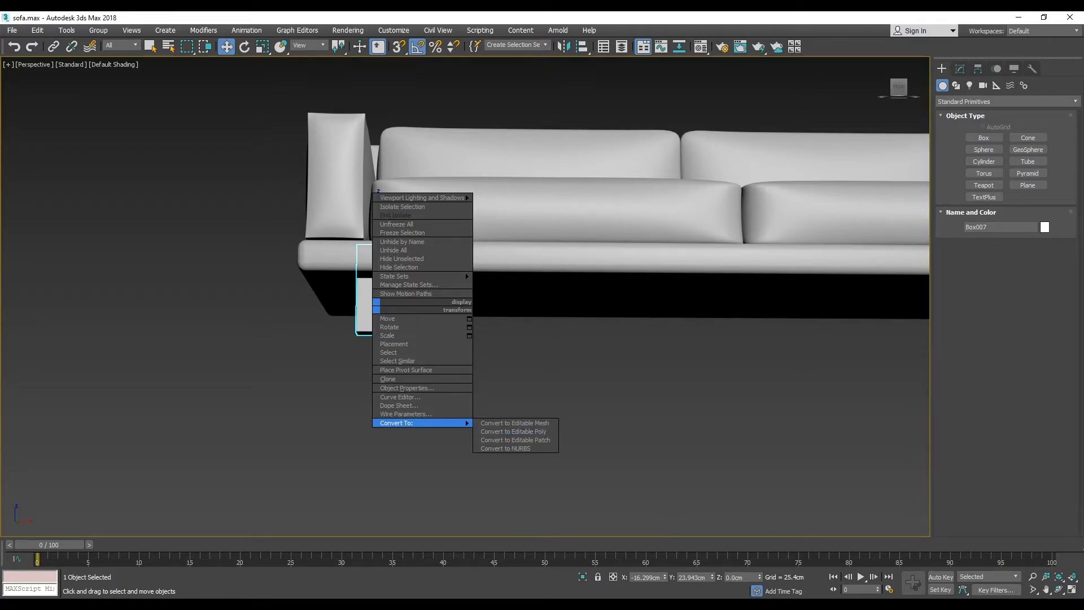
pyautogui.click(524, 432)
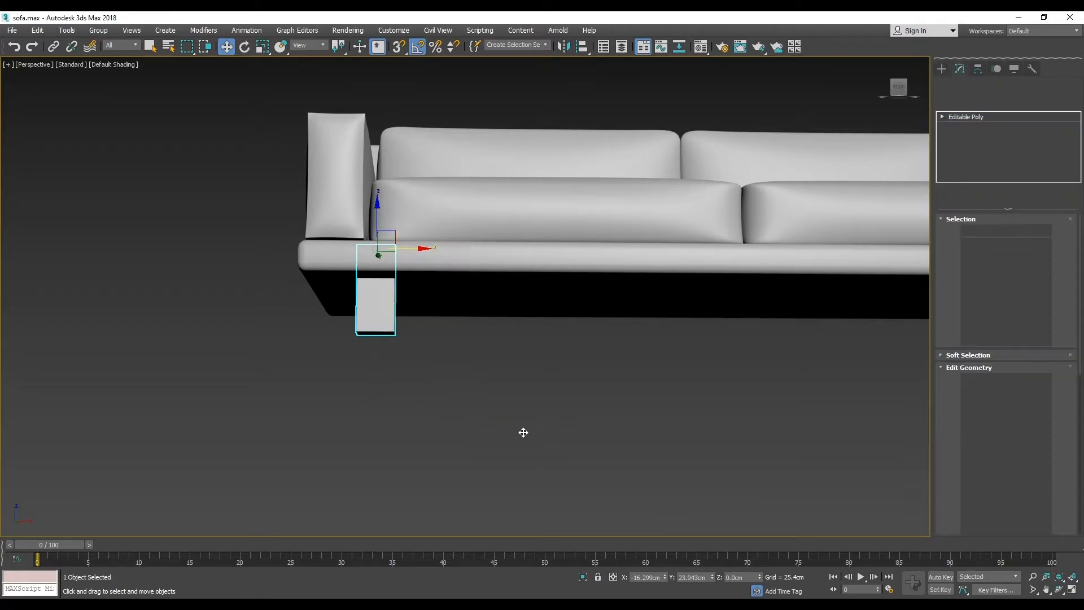
# Step: Lower the leg's four top vertices to the underside of the sofa base, at about Z -8.9 cm
pyautogui.keyDown('alt'); pyautogui.moveTo(375, 273); pyautogui.dragTo(354, 287, button='middle'); pyautogui.keyUp('alt')
pyautogui.press('1')
pyautogui.keyDown('alt'); pyautogui.moveTo(357, 232); pyautogui.dragTo(381, 245, button='middle'); pyautogui.keyUp('alt')
pyautogui.moveTo(323, 279); pyautogui.dragTo(322, 275)
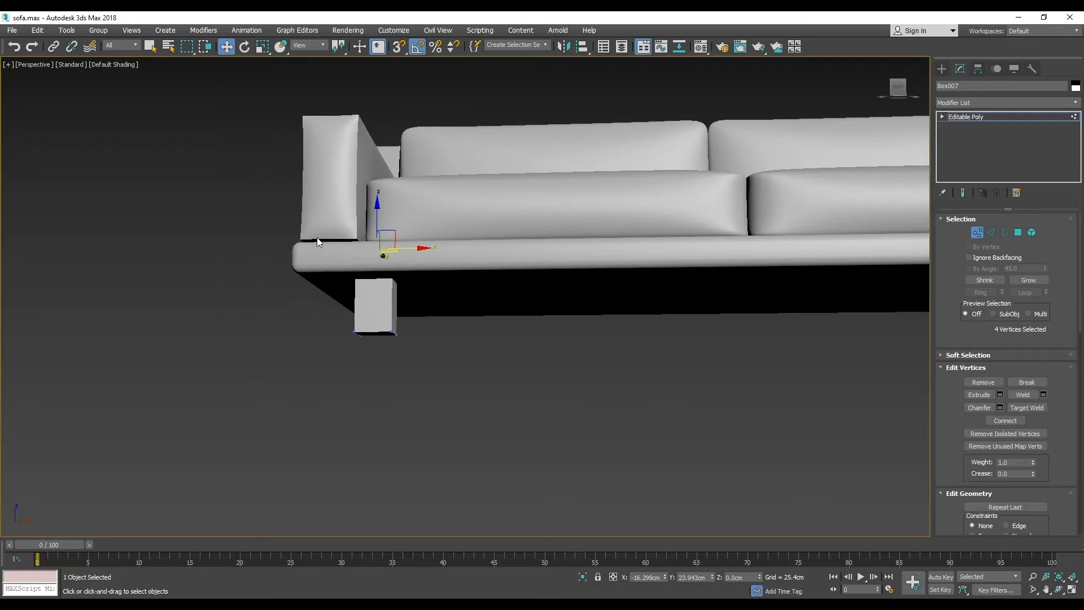
pyautogui.moveTo(377, 212); pyautogui.dragTo(377, 241)
pyautogui.press('F3')
pyautogui.moveTo(331, 282)
pyautogui.keyDown('alt'); pyautogui.mouseDown(button='middle')
pyautogui.moveTo(345, 281)
pyautogui.moveTo(350, 321)
pyautogui.mouseUp(button='middle'); pyautogui.keyUp('alt')
pyautogui.press('F3')
pyautogui.scroll(2, 364, 310)
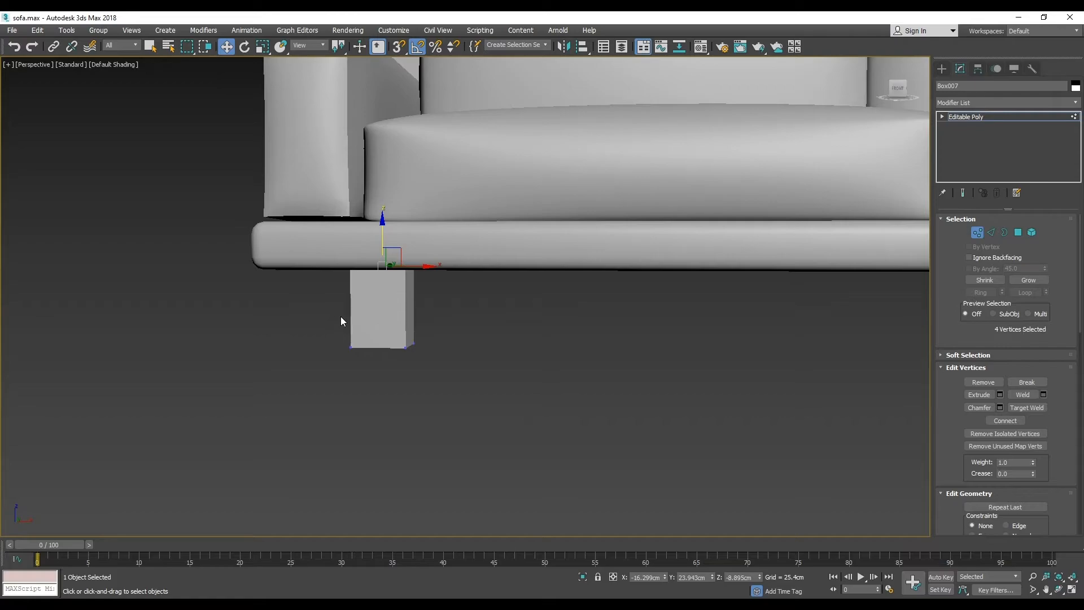
# Step: Taper the leg by moving its inner bottom vertices to X -15.503 cm and its inner top vertices to X -10.151 cm
pyautogui.moveTo(436, 317)
pyautogui.keyDown('alt'); pyautogui.mouseDown(button='middle')
pyautogui.moveTo(452, 303)
pyautogui.moveTo(445, 329)
pyautogui.mouseUp(button='middle'); pyautogui.keyUp('alt')
pyautogui.moveTo(414, 348)
pyautogui.mouseDown()
pyautogui.moveTo(393, 364)
pyautogui.moveTo(433, 347)
pyautogui.moveTo(418, 348)
pyautogui.mouseUp()
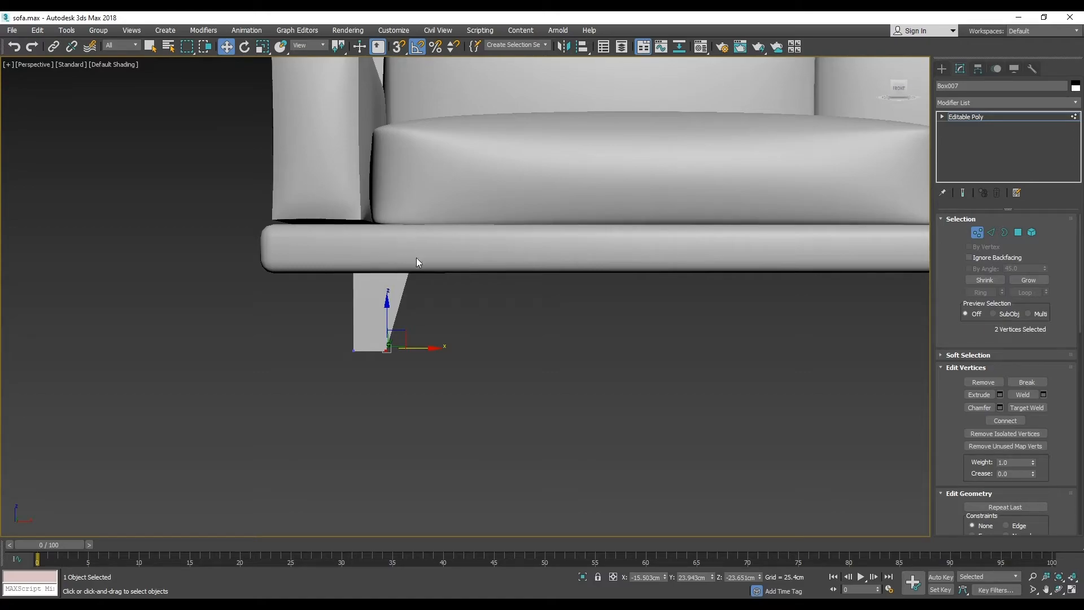
pyautogui.moveTo(407, 272); pyautogui.dragTo(456, 271)
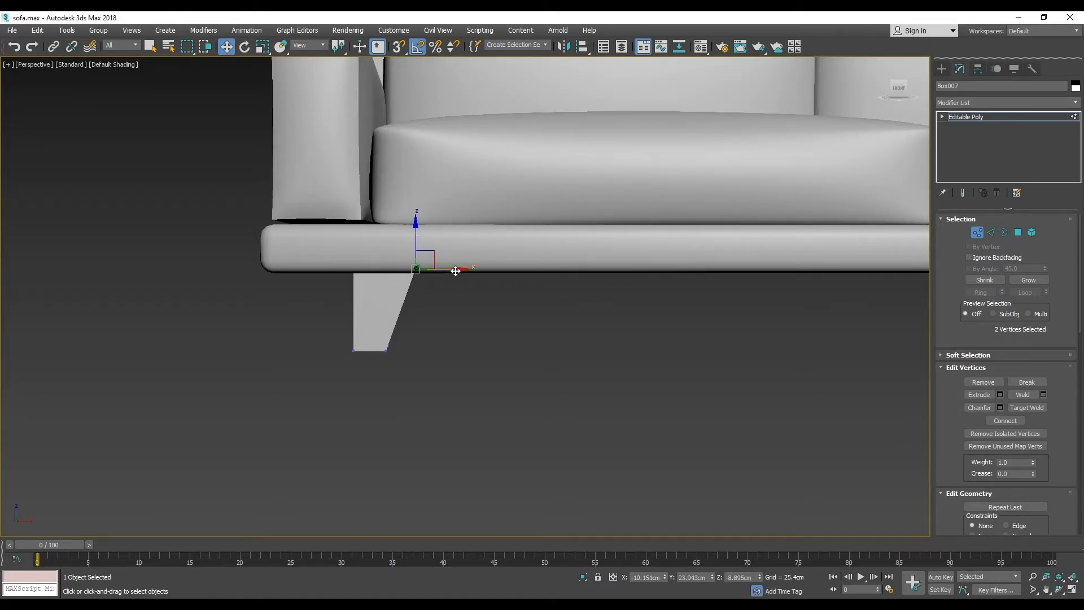
# Step: Thin the leg from front to back by moving its four rear vertices forward to Y 25.28 cm
pyautogui.scroll(-3, 441, 310)
pyautogui.keyDown('alt'); pyautogui.moveTo(441, 310); pyautogui.dragTo(377, 255, button='middle'); pyautogui.keyUp('alt')
pyautogui.moveTo(419, 331); pyautogui.dragTo(384, 307)
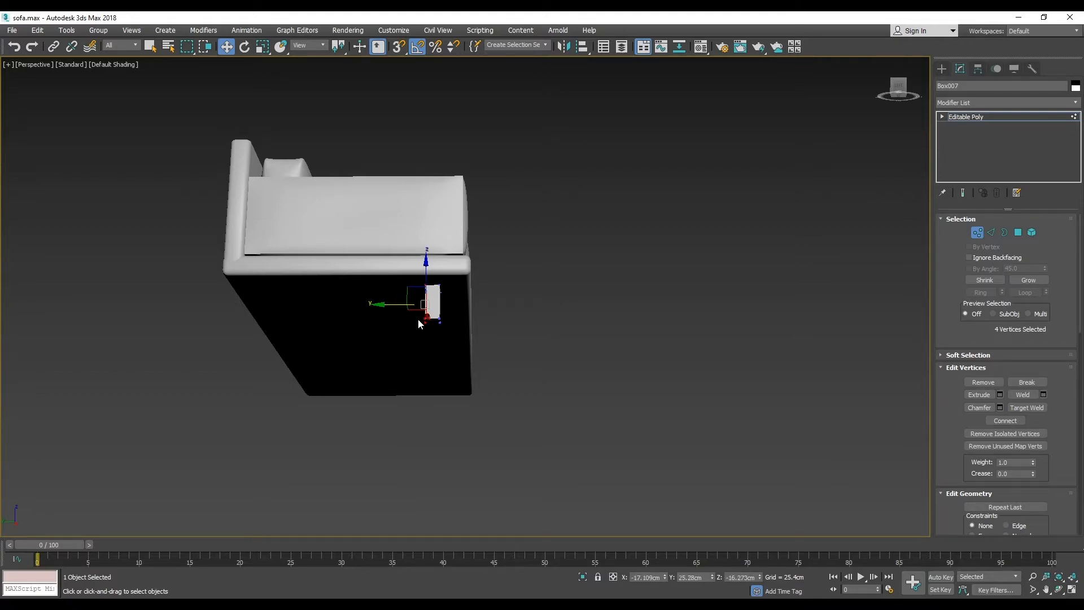
pyautogui.keyDown('alt'); pyautogui.moveTo(419, 321); pyautogui.dragTo(431, 337, button='middle'); pyautogui.keyUp('alt')
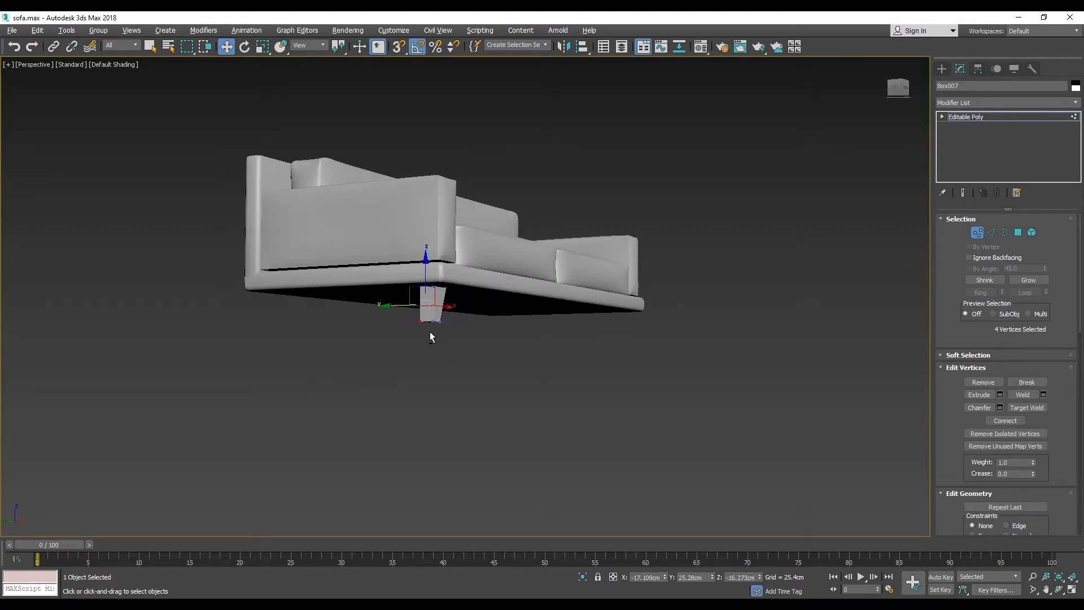
# Step: Clone the whole leg as an element of the same mesh to the rear of the sofa base, at about Y 92.7 cm
pyautogui.click(1020, 232)
pyautogui.click(440, 310)
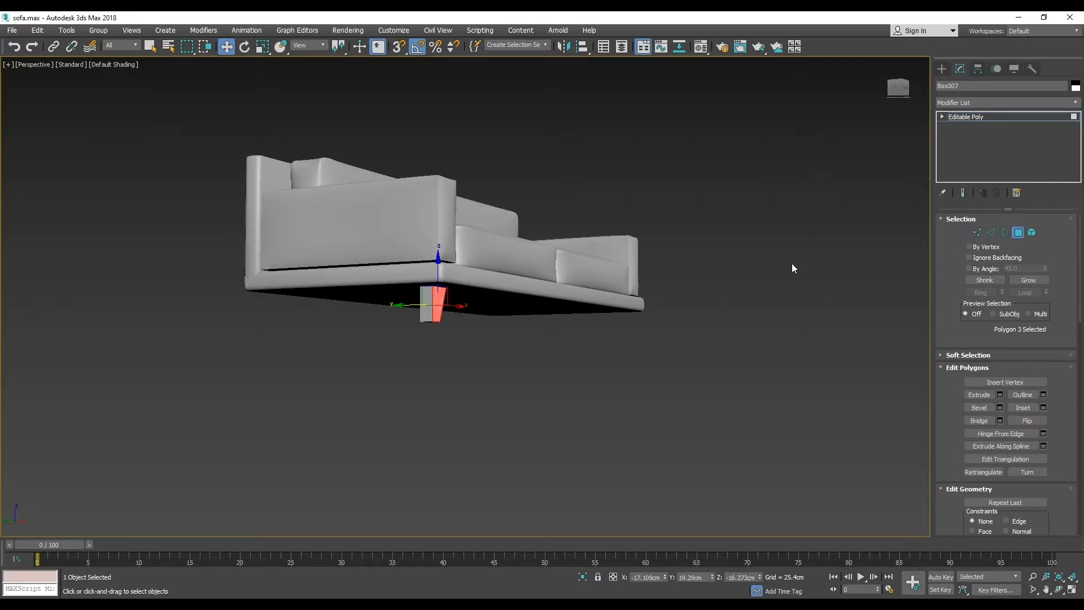
pyautogui.click(1032, 232)
pyautogui.click(425, 296)
pyautogui.keyDown('alt'); pyautogui.moveTo(325, 317); pyautogui.dragTo(382, 310, button='middle'); pyautogui.keyUp('alt')
pyautogui.keyDown('shift'); pyautogui.moveTo(385, 304); pyautogui.dragTo(213, 271); pyautogui.keyUp('shift')
pyautogui.click(510, 320)
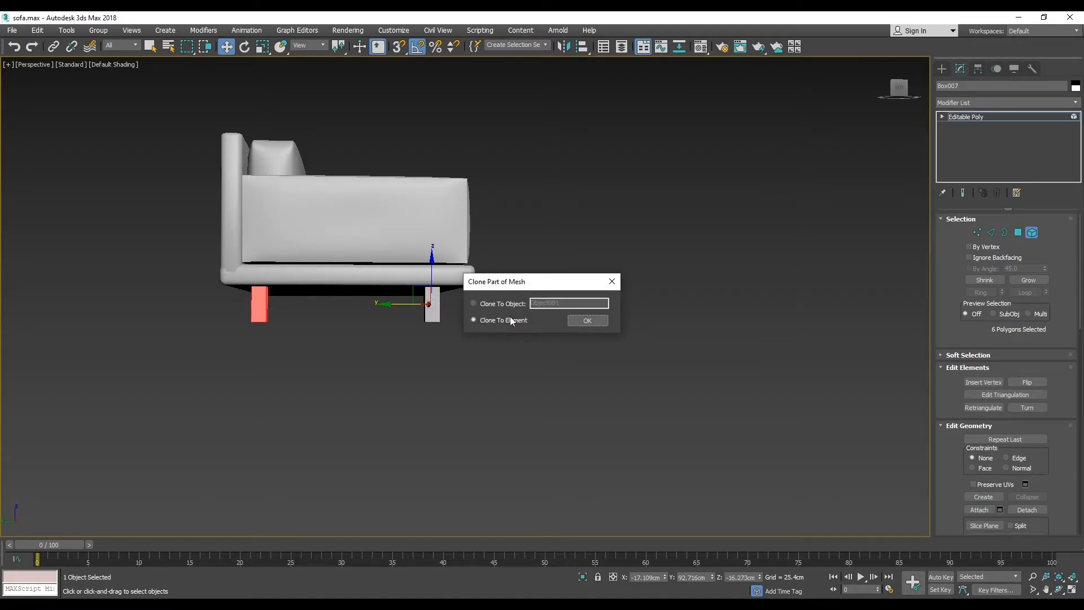
pyautogui.click(583, 322)
# Step: Mirror the front and rear legs together across X as a copy, with an offset of 88.824 cm
pyautogui.moveTo(582, 321)
pyautogui.keyDown('alt'); pyautogui.mouseDown(button='middle')
pyautogui.moveTo(443, 297)
pyautogui.moveTo(461, 316)
pyautogui.moveTo(445, 292)
pyautogui.mouseUp(button='middle'); pyautogui.keyUp('alt')
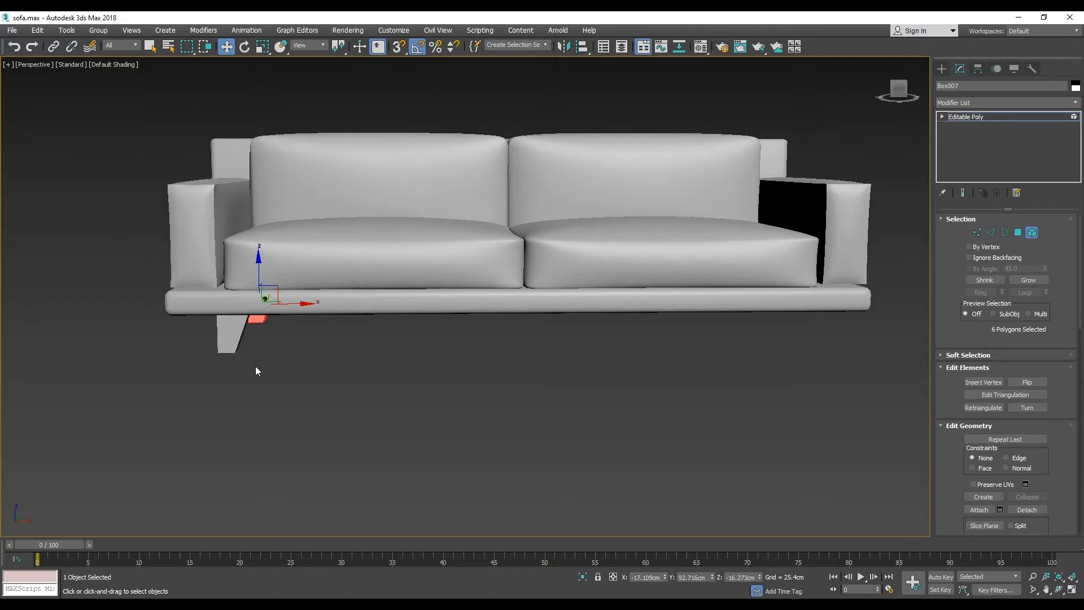
pyautogui.keyDown('ctrl'); pyautogui.click(228, 333); pyautogui.keyUp('ctrl')
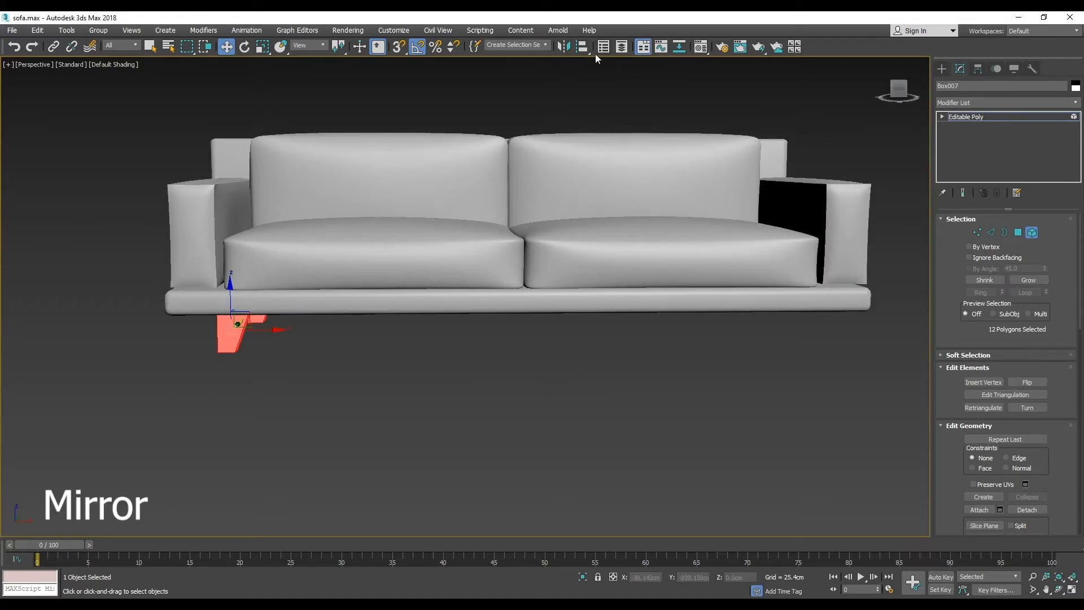
pyautogui.click(564, 46)
pyautogui.click(518, 335)
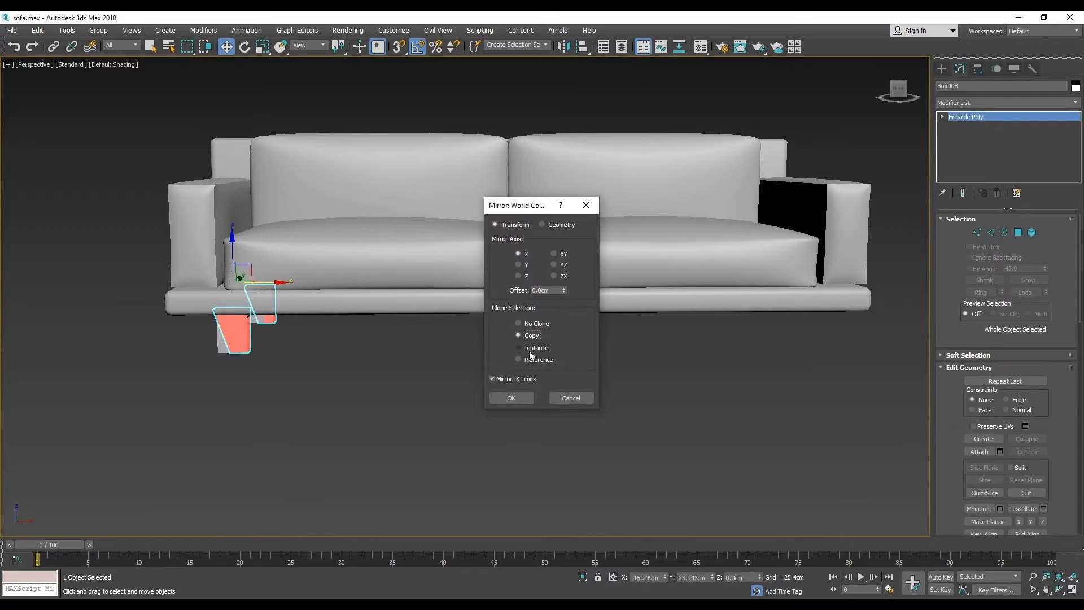
pyautogui.moveTo(563, 289); pyautogui.dragTo(746, 155)
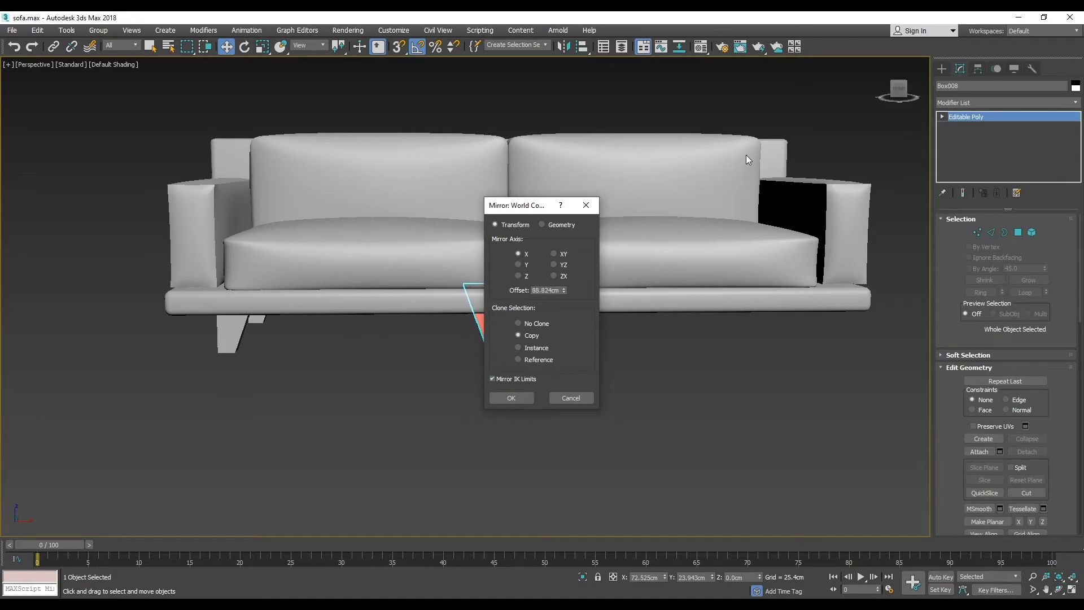
pyautogui.click(511, 398)
# Step: Move the mirrored pair of legs along X to the opposite end of the sofa base
pyautogui.moveTo(559, 299); pyautogui.dragTo(480, 326, button='middle')
pyautogui.moveTo(469, 312); pyautogui.dragTo(777, 310)
pyautogui.keyDown('alt'); pyautogui.moveTo(662, 421); pyautogui.dragTo(576, 314, button='middle'); pyautogui.keyUp('alt')
pyautogui.click(648, 385)
pyautogui.scroll(-4, 649, 385)
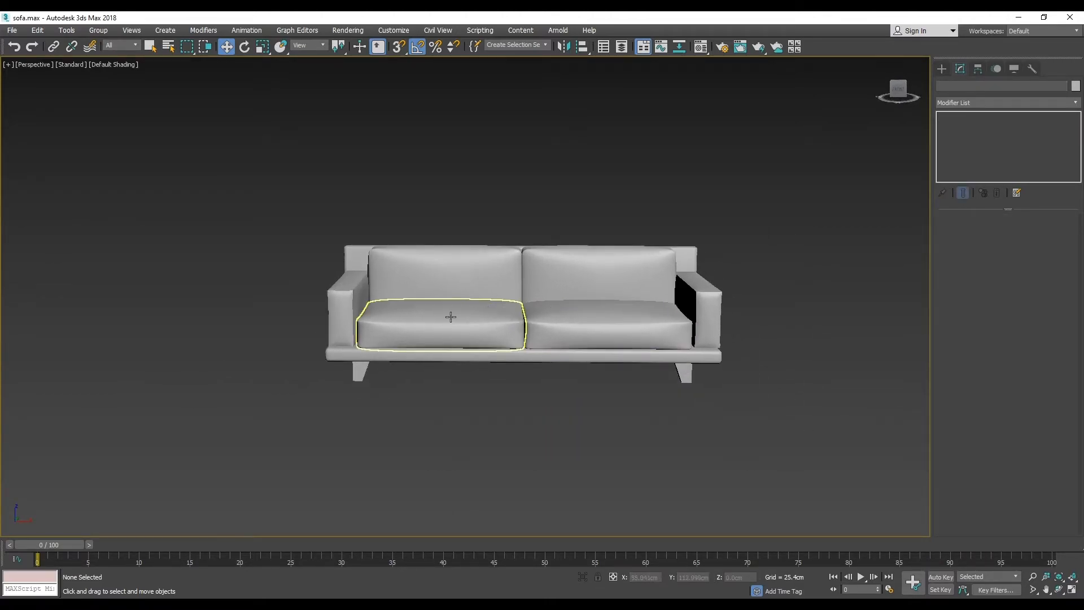
# Step: Change the 01 - Default material in the Material Editor to a Standard material
pyautogui.press('m')
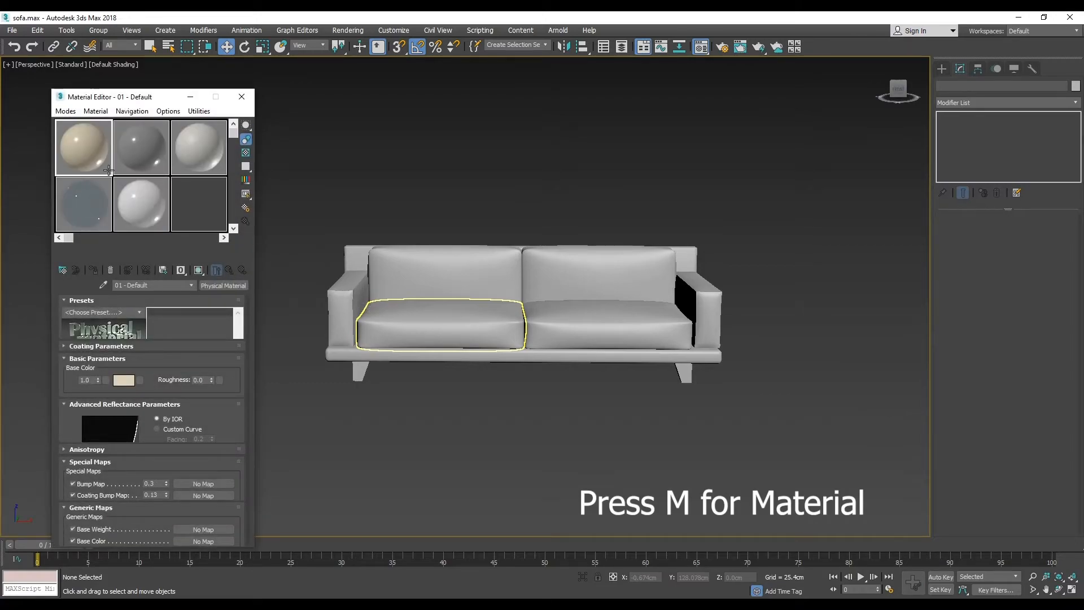
pyautogui.click(220, 285)
pyautogui.click(471, 448)
pyautogui.click(589, 475)
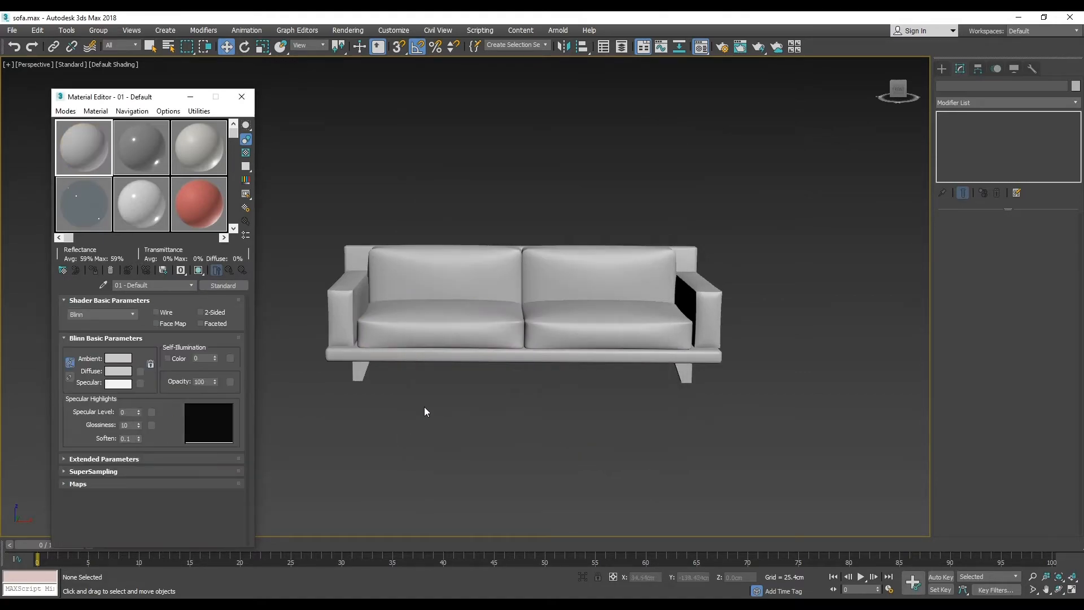
# Step: Load the "sofa final" JPG from the Desktop as a Bitmap in the 01 - Default material's diffuse map
pyautogui.click(140, 371)
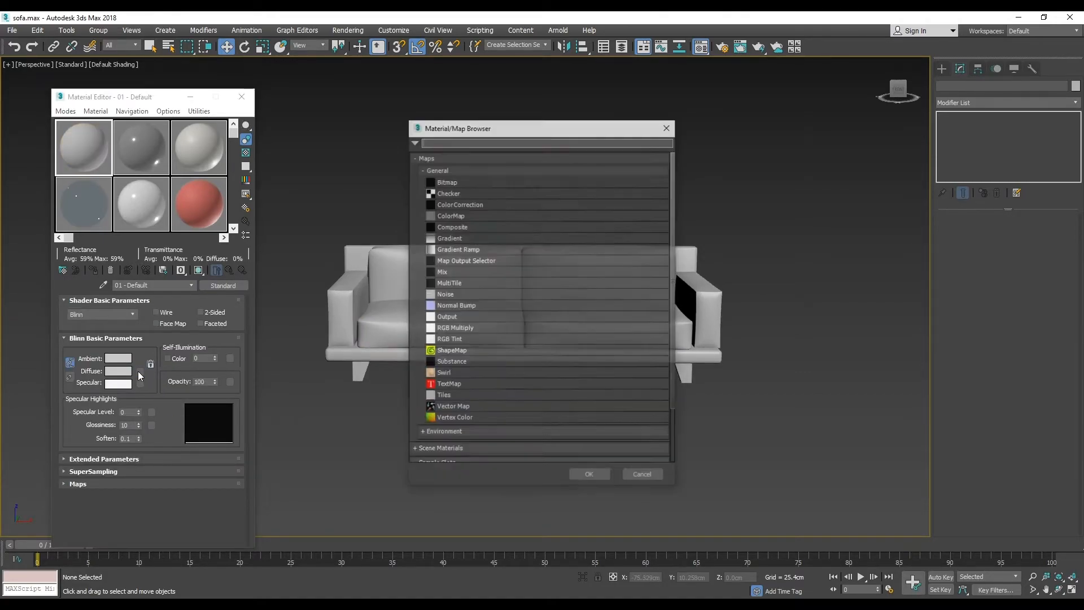
pyautogui.click(457, 181)
pyautogui.click(591, 476)
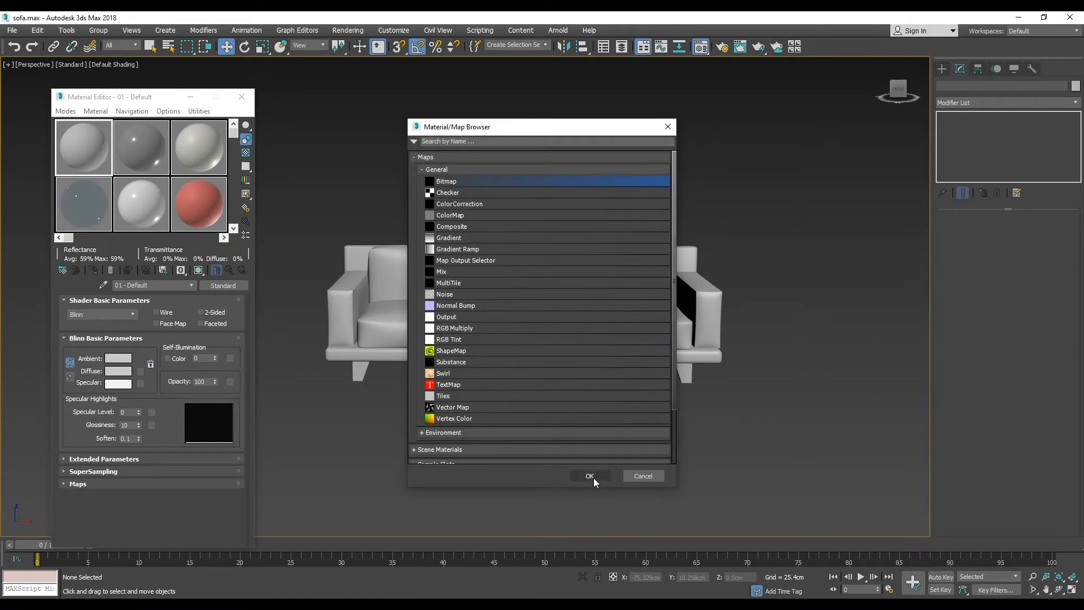
pyautogui.click(240, 197)
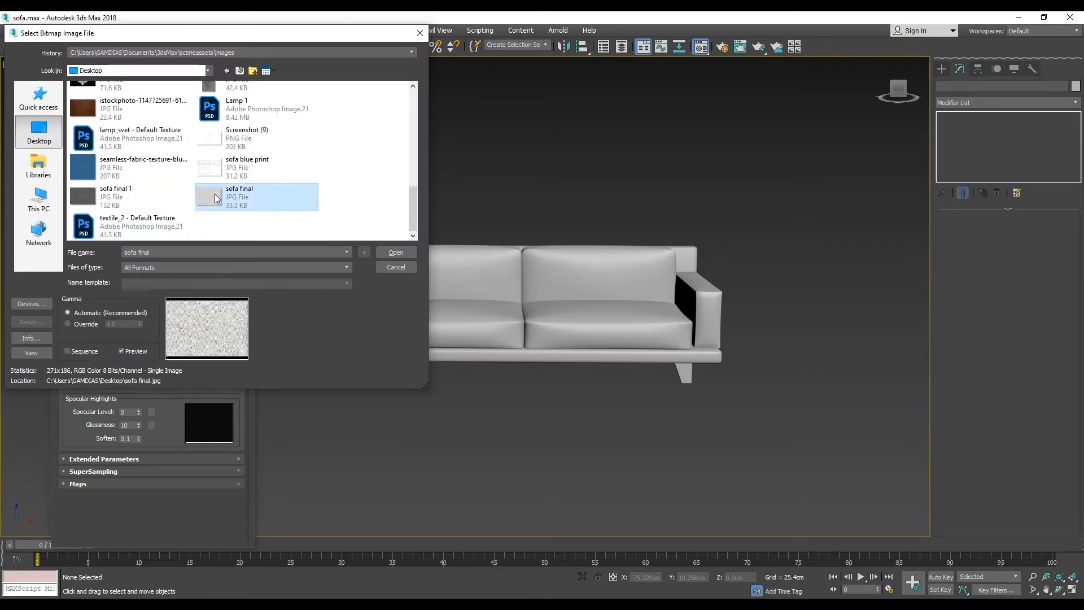
pyautogui.click(407, 252)
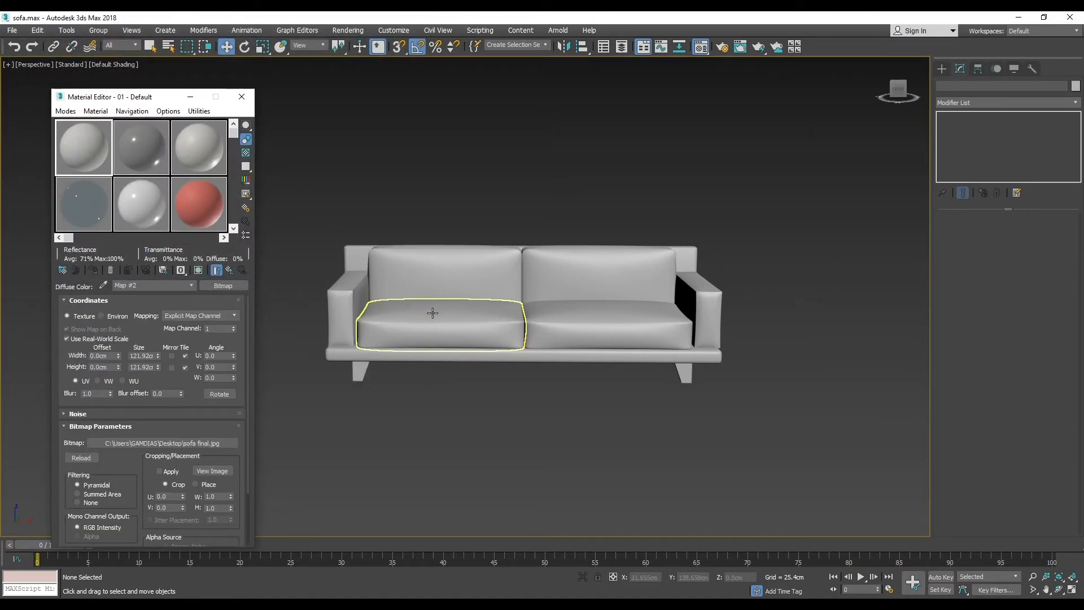
# Step: Assign the light fabric material to all four seat and back cushions and show its texture in the viewport
pyautogui.click(432, 313)
pyautogui.keyDown('ctrl'); pyautogui.click(449, 277); pyautogui.keyUp('ctrl')
pyautogui.keyDown('ctrl'); pyautogui.click(572, 281); pyautogui.keyUp('ctrl')
pyautogui.keyDown('ctrl'); pyautogui.click(575, 315); pyautogui.keyUp('ctrl')
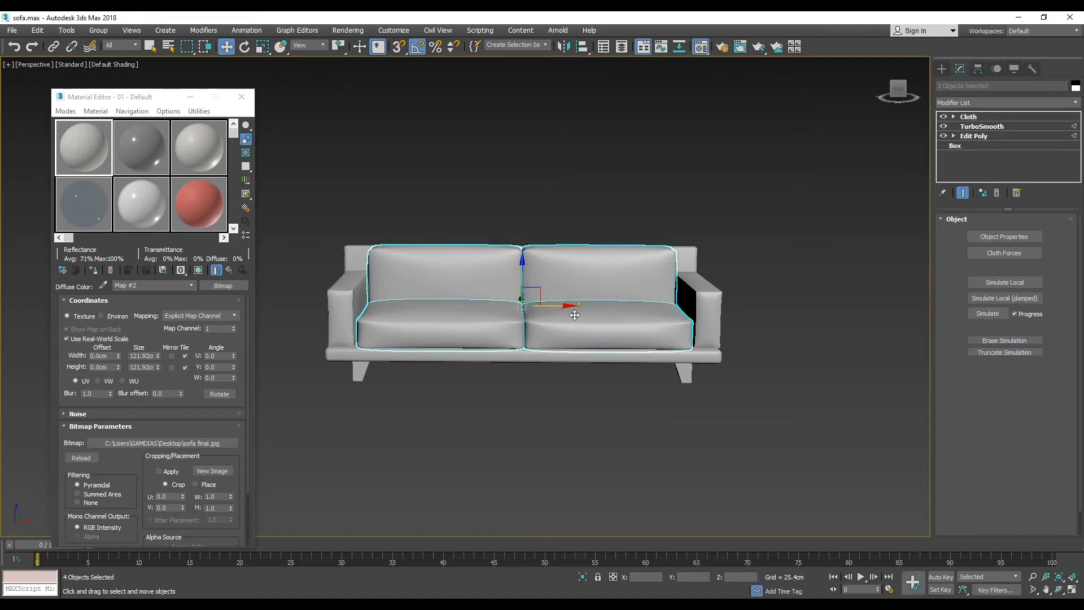
pyautogui.click(79, 148)
pyautogui.moveTo(399, 303); pyautogui.dragTo(404, 307)
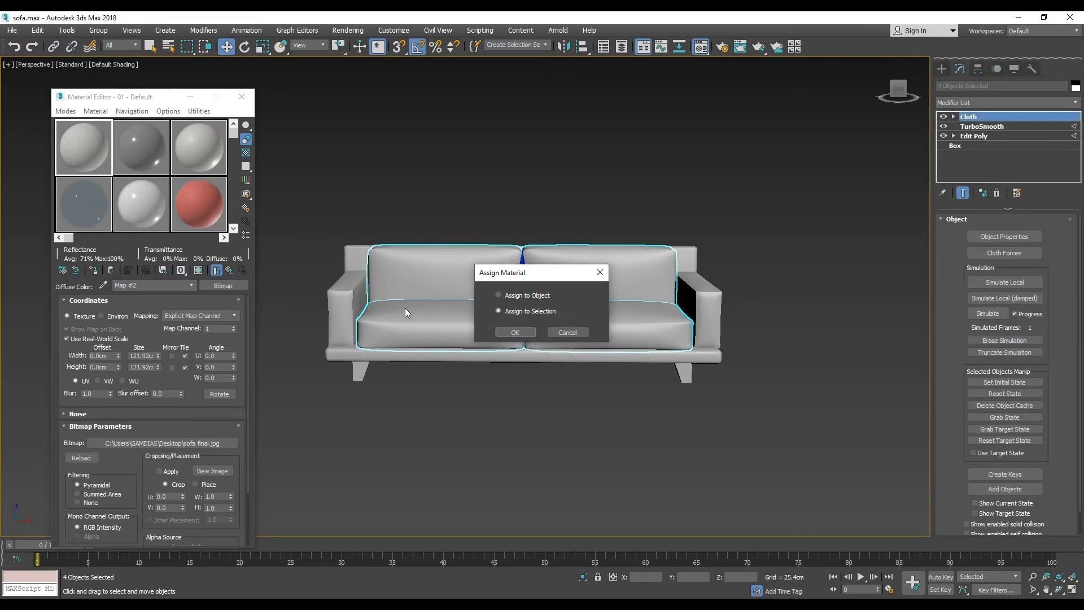
pyautogui.click(515, 332)
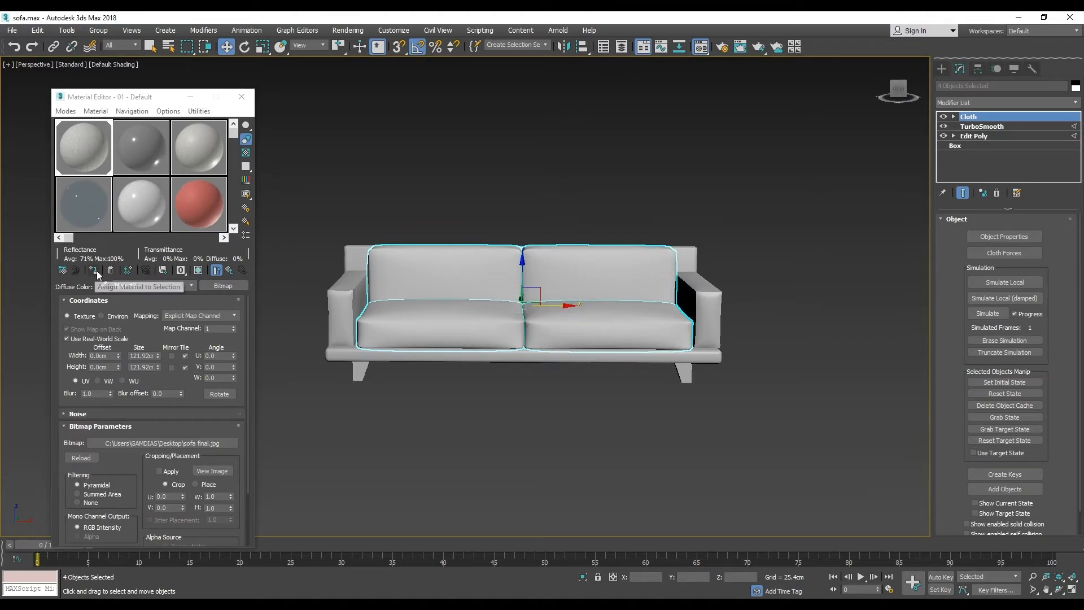
pyautogui.click(198, 272)
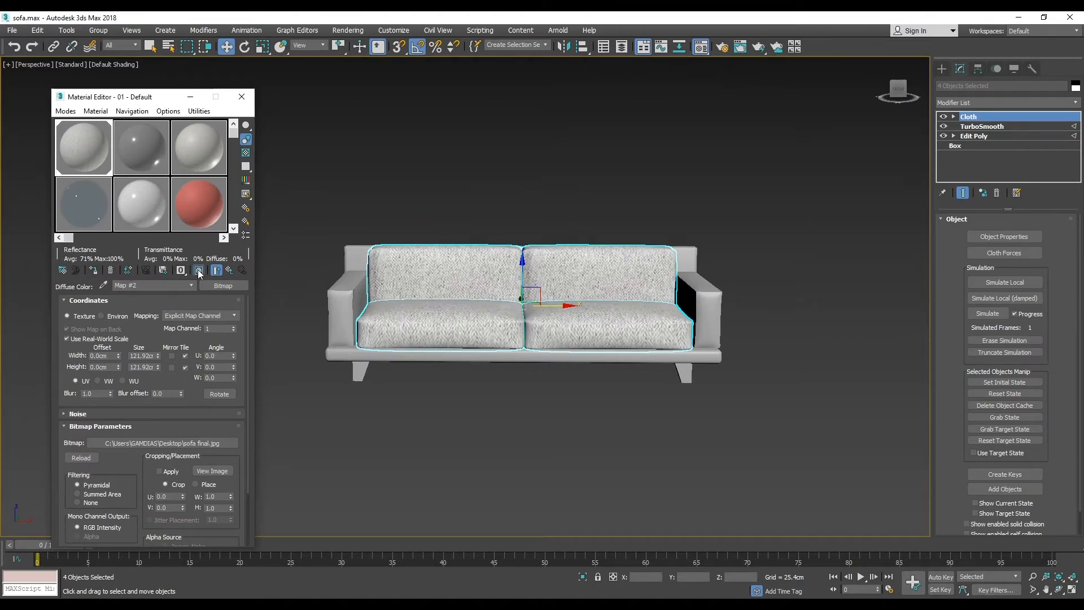
# Step: Reduce the real-world width of the cushion fabric texture to about 25.65 cm
pyautogui.scroll(3, 422, 376)
pyautogui.scroll(-1, 423, 376)
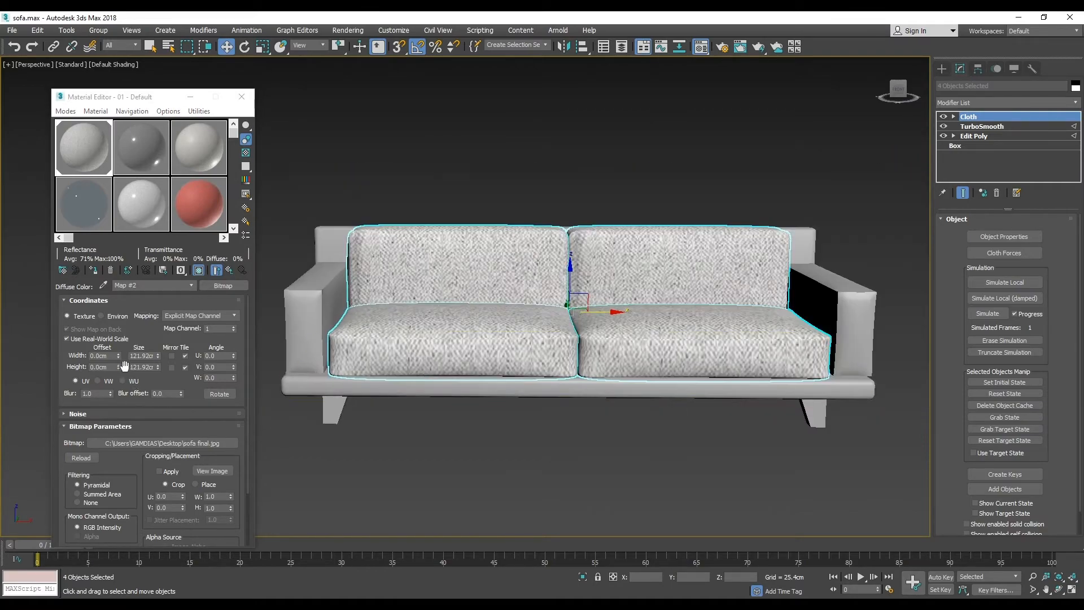
pyautogui.keyDown('alt'); pyautogui.moveTo(423, 376); pyautogui.dragTo(395, 395, button='middle'); pyautogui.keyUp('alt')
pyautogui.moveTo(158, 356)
pyautogui.mouseDown()
pyautogui.moveTo(216, 582)
pyautogui.moveTo(202, 534)
pyautogui.mouseUp()
pyautogui.scroll(-2, 140, 416)
pyautogui.keyDown('alt'); pyautogui.moveTo(468, 406); pyautogui.dragTo(375, 342, button='middle'); pyautogui.keyUp('alt')
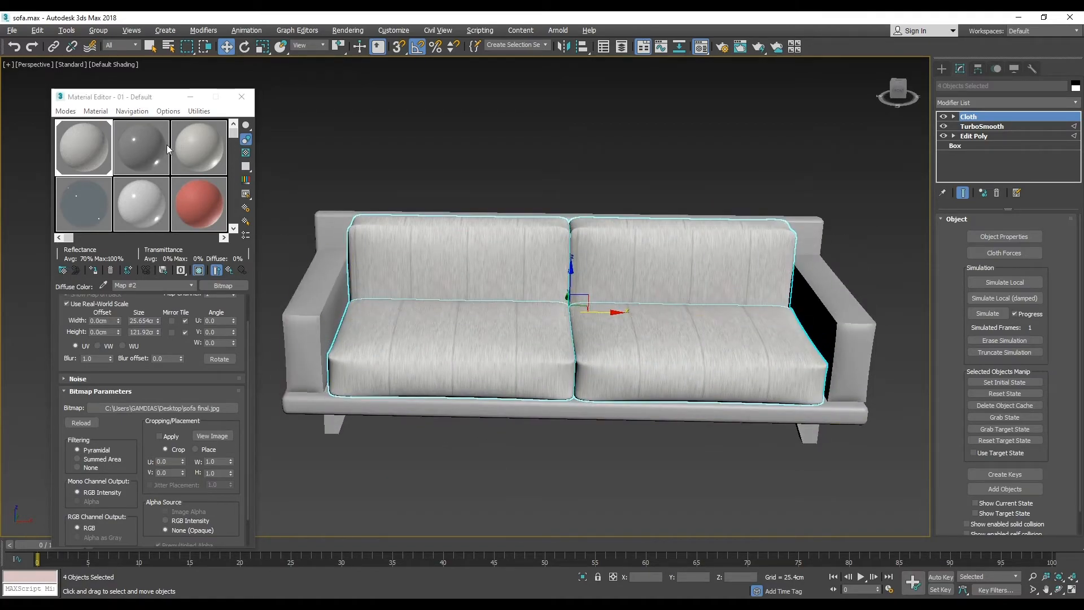
# Step: Change the 02 - Default material to a Standard material
pyautogui.click(144, 154)
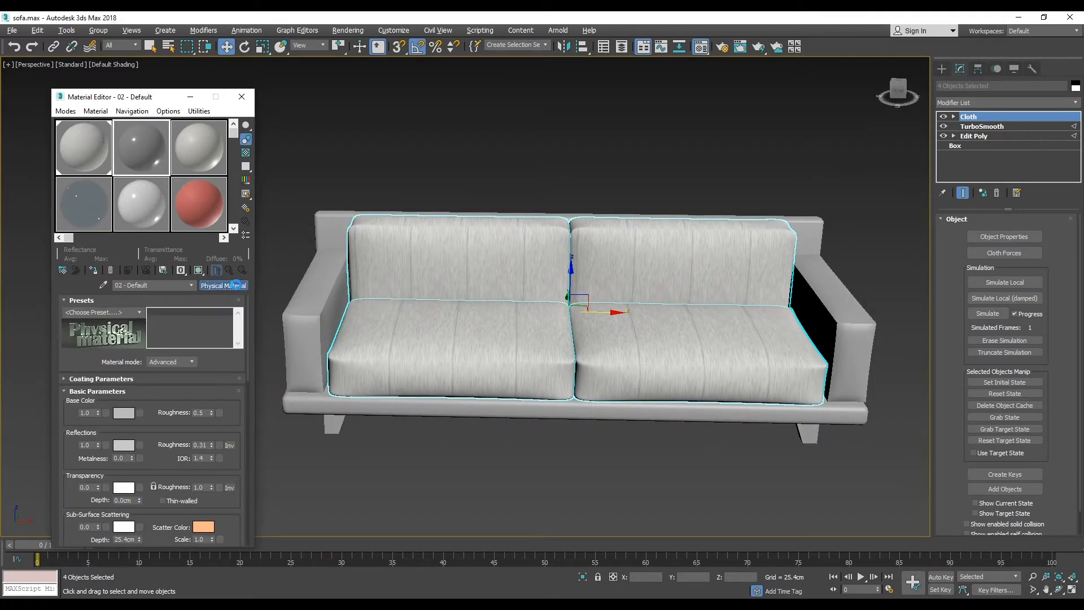
pyautogui.click(238, 285)
pyautogui.click(468, 448)
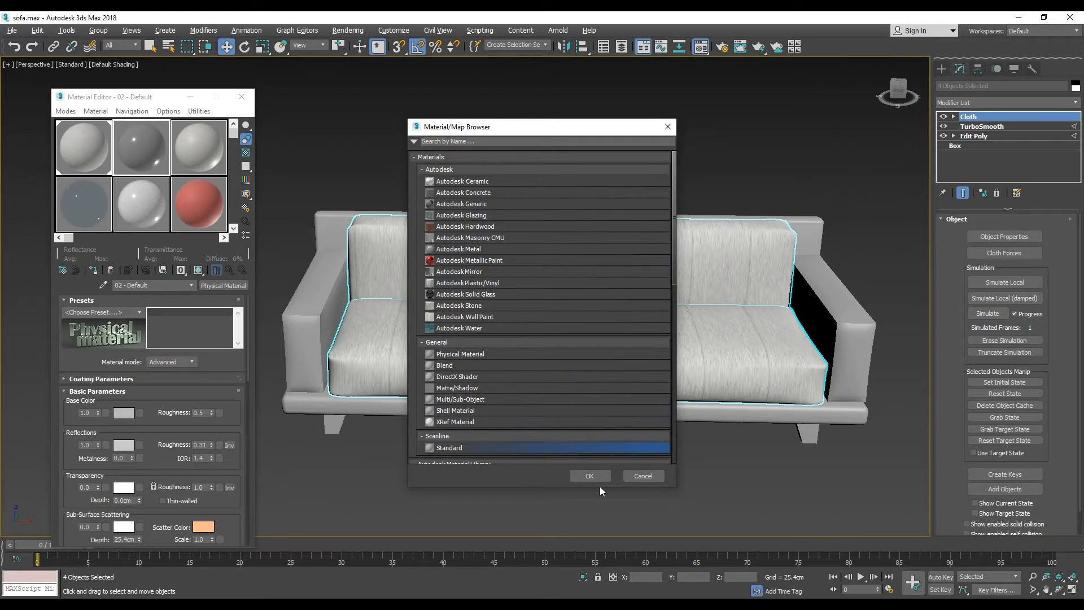
pyautogui.click(598, 479)
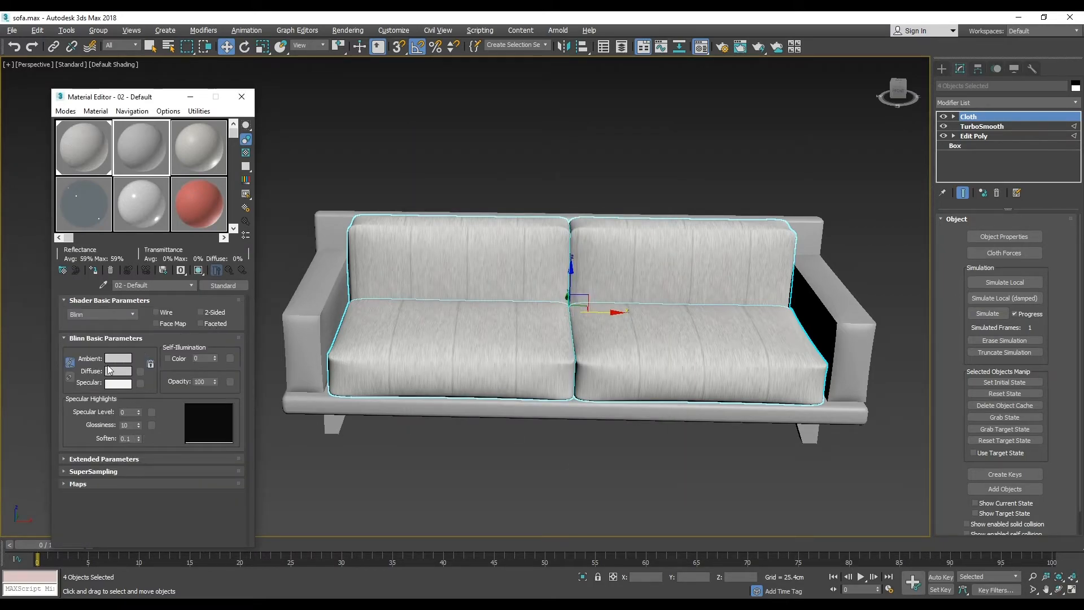
# Step: Load the "sofa final 1" JPG from the Desktop as a Bitmap in the 02 - Default material's diffuse map
pyautogui.click(141, 371)
pyautogui.click(505, 182)
pyautogui.click(590, 476)
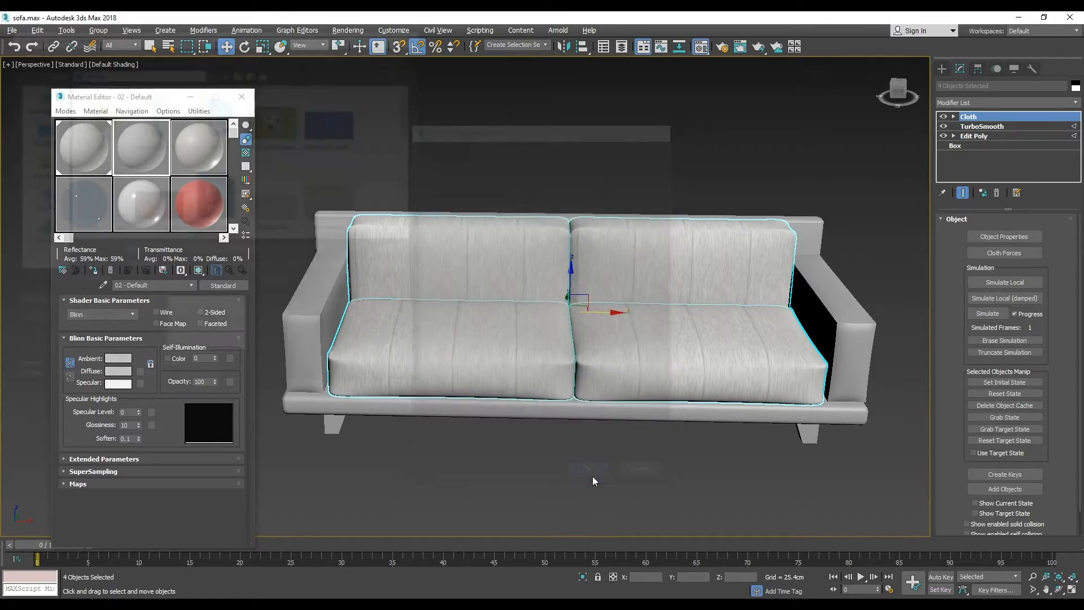
pyautogui.scroll(-3, 115, 196)
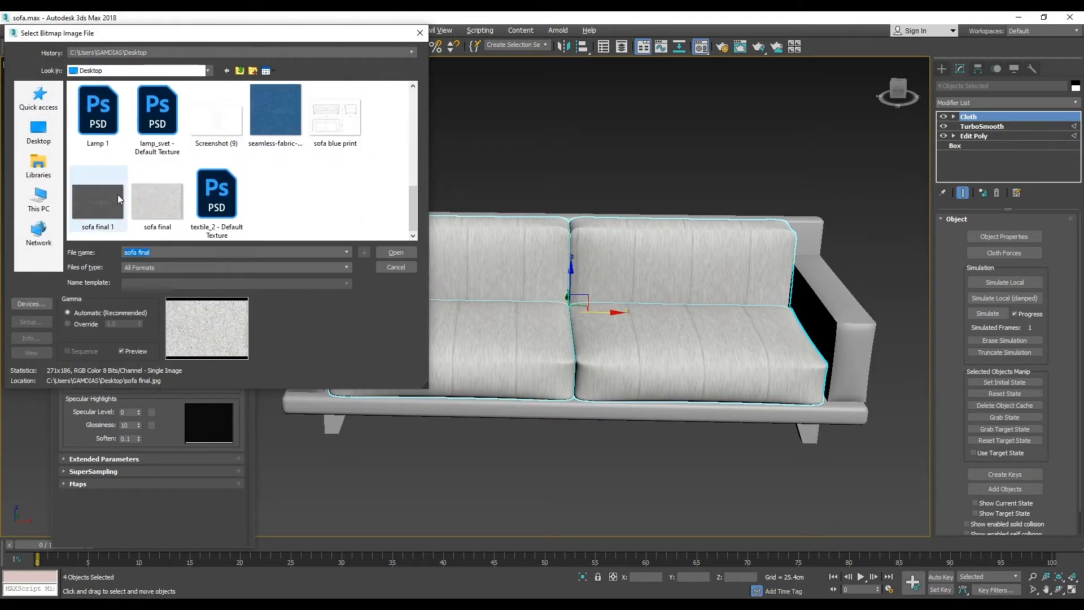
pyautogui.click(118, 201)
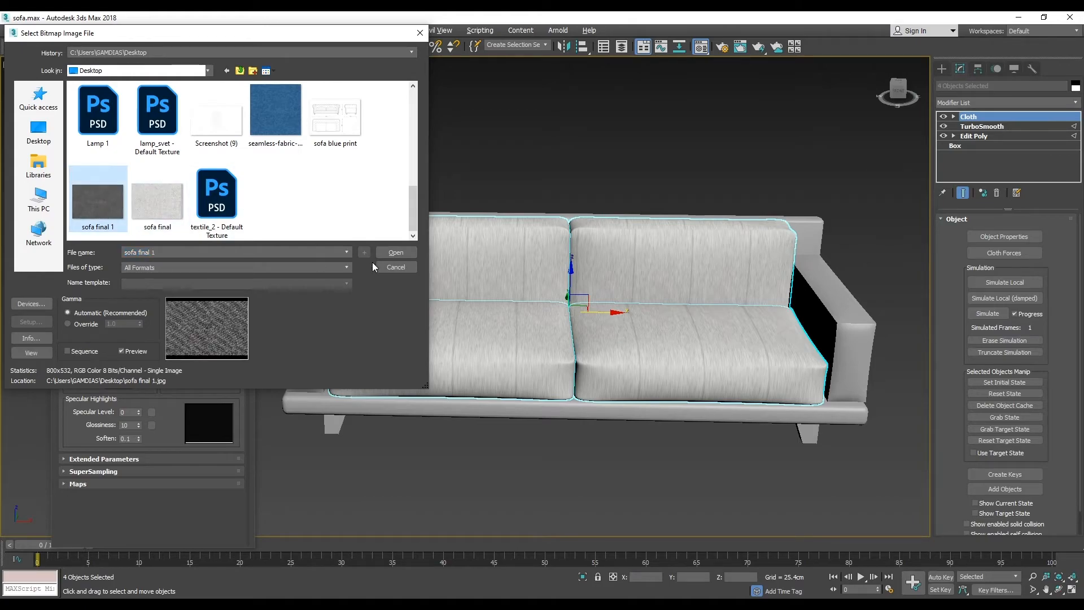
pyautogui.click(389, 253)
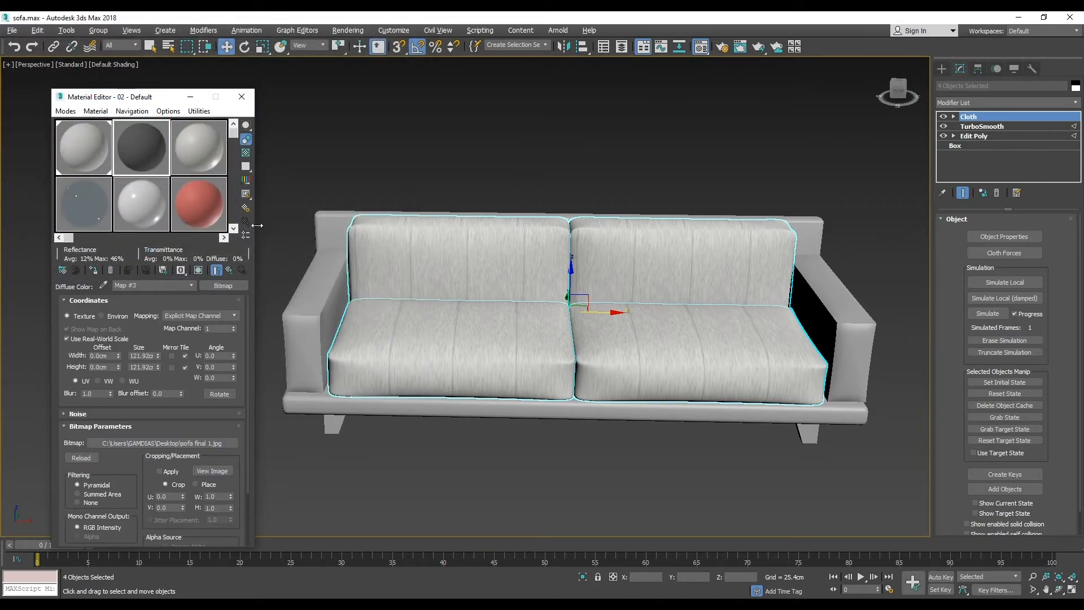
# Step: Assign the dark fabric material to both armrests, the base and the back panel together, and show its texture in the viewport
pyautogui.click(305, 290)
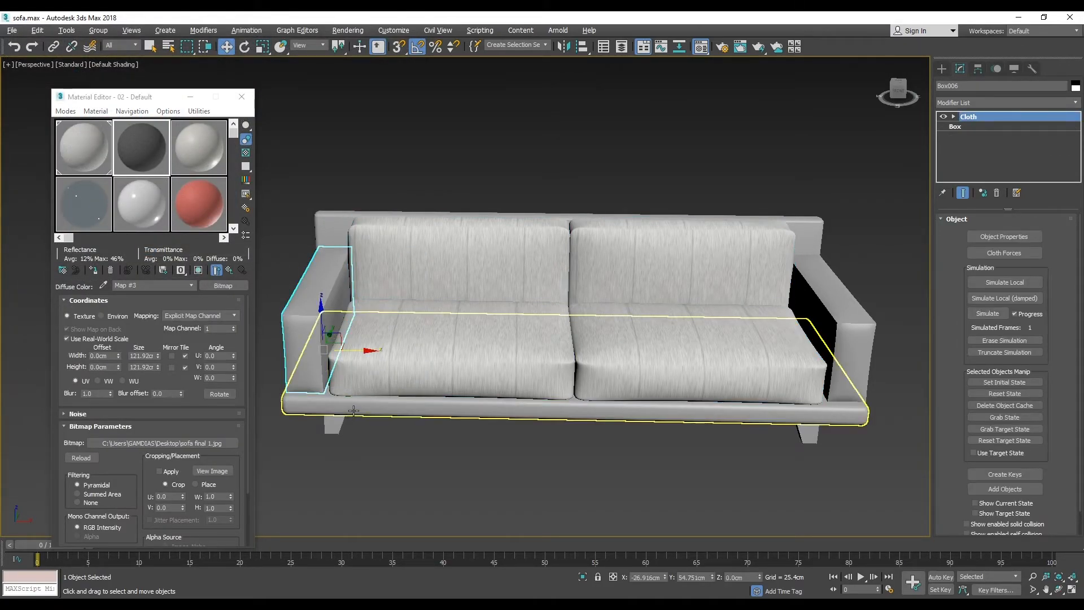
pyautogui.keyDown('ctrl'); pyautogui.click(577, 374); pyautogui.keyUp('ctrl')
pyautogui.keyDown('alt'); pyautogui.moveTo(577, 374); pyautogui.dragTo(480, 376, button='middle'); pyautogui.keyUp('alt')
pyautogui.keyDown('ctrl'); pyautogui.click(656, 477); pyautogui.keyUp('ctrl')
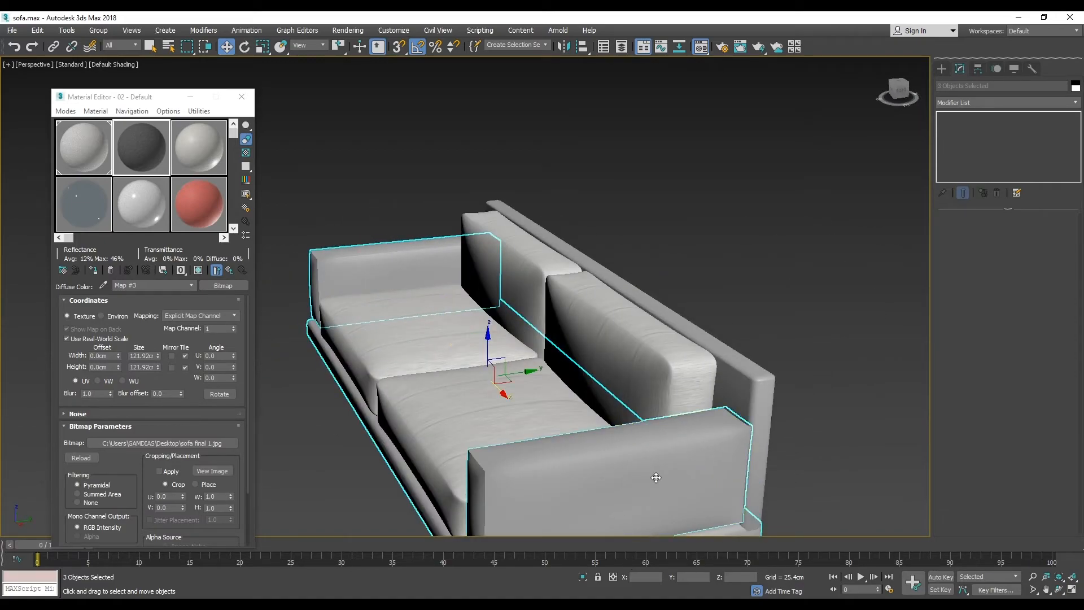
pyautogui.scroll(-4, 661, 475)
pyautogui.keyDown('alt'); pyautogui.moveTo(664, 474); pyautogui.dragTo(609, 444, button='middle'); pyautogui.keyUp('alt')
pyautogui.keyDown('ctrl'); pyautogui.click(604, 449); pyautogui.keyUp('ctrl')
pyautogui.keyDown('alt'); pyautogui.moveTo(510, 501); pyautogui.dragTo(614, 486, button='middle'); pyautogui.keyUp('alt')
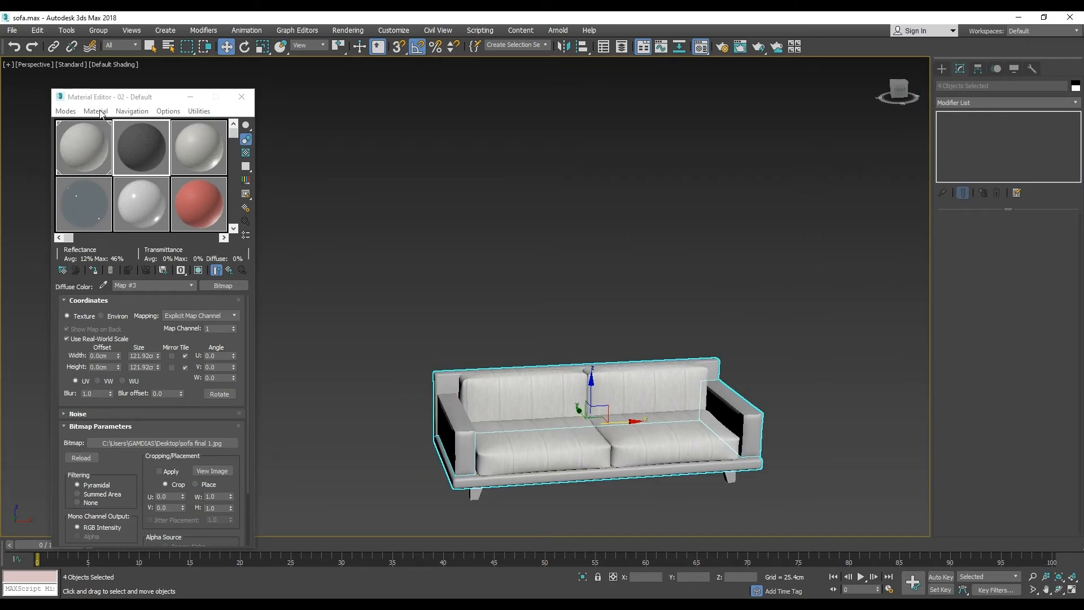
pyautogui.moveTo(147, 161); pyautogui.dragTo(459, 391)
pyautogui.click(515, 331)
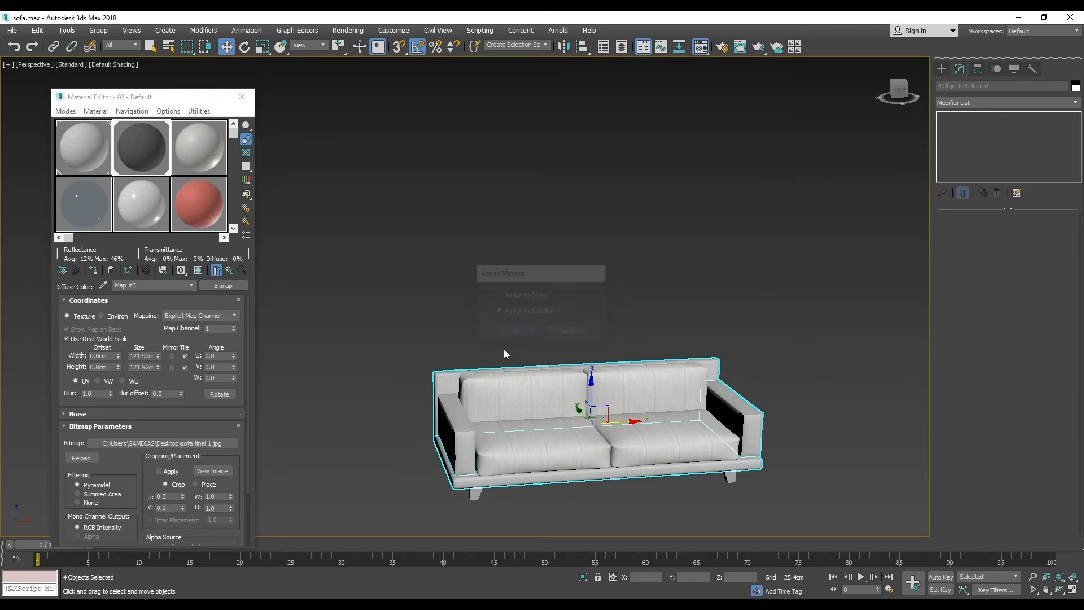
pyautogui.scroll(2, 475, 384)
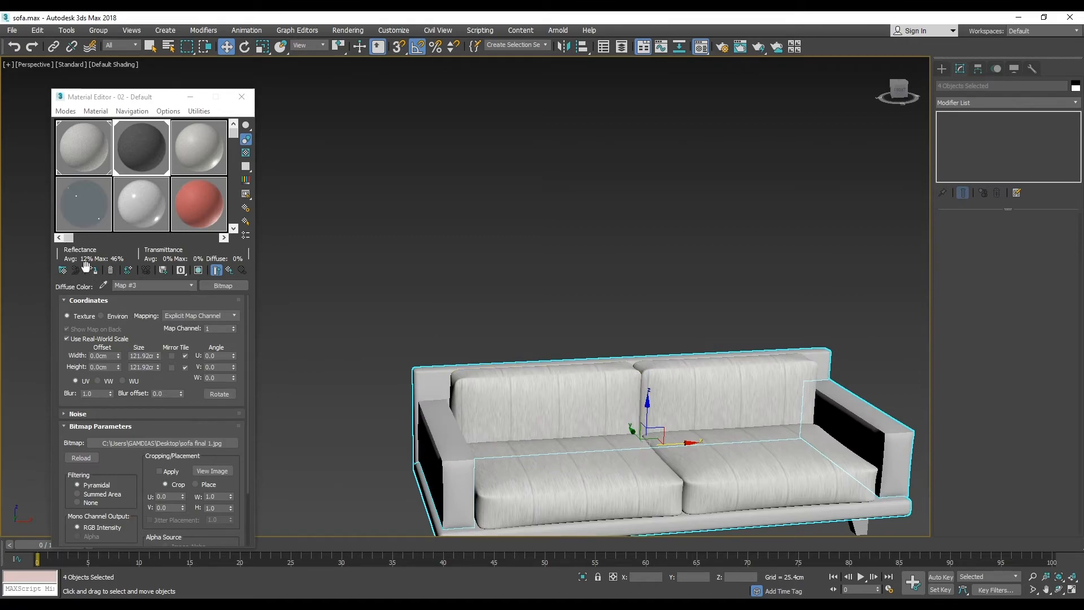
pyautogui.click(198, 270)
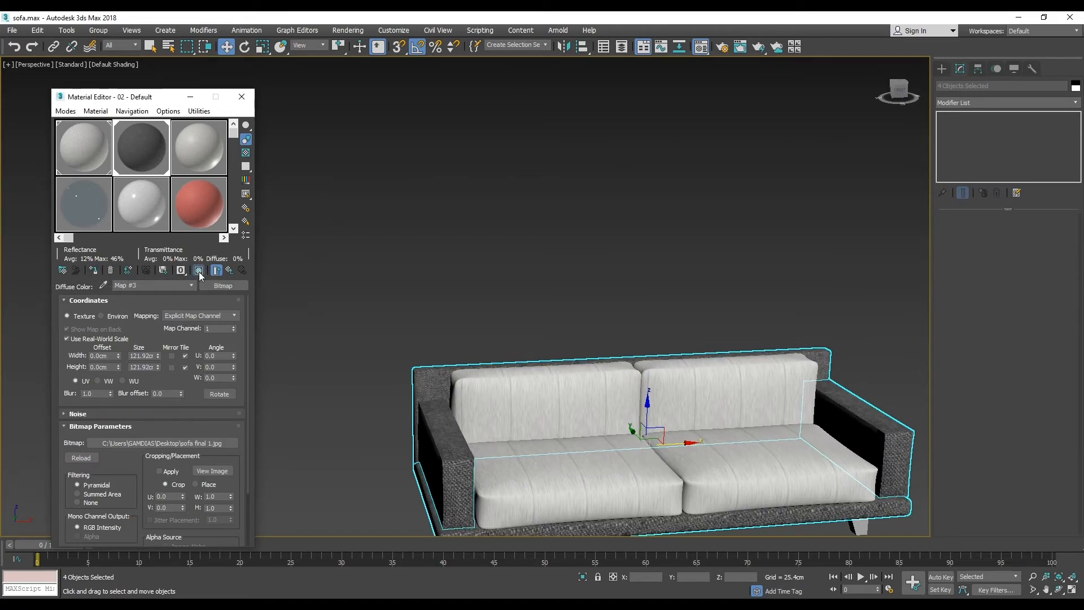
# Step: Reduce the real-world width of the dark fabric texture to about 71.12 cm
pyautogui.scroll(-2, 363, 356)
pyautogui.scroll(4, 411, 401)
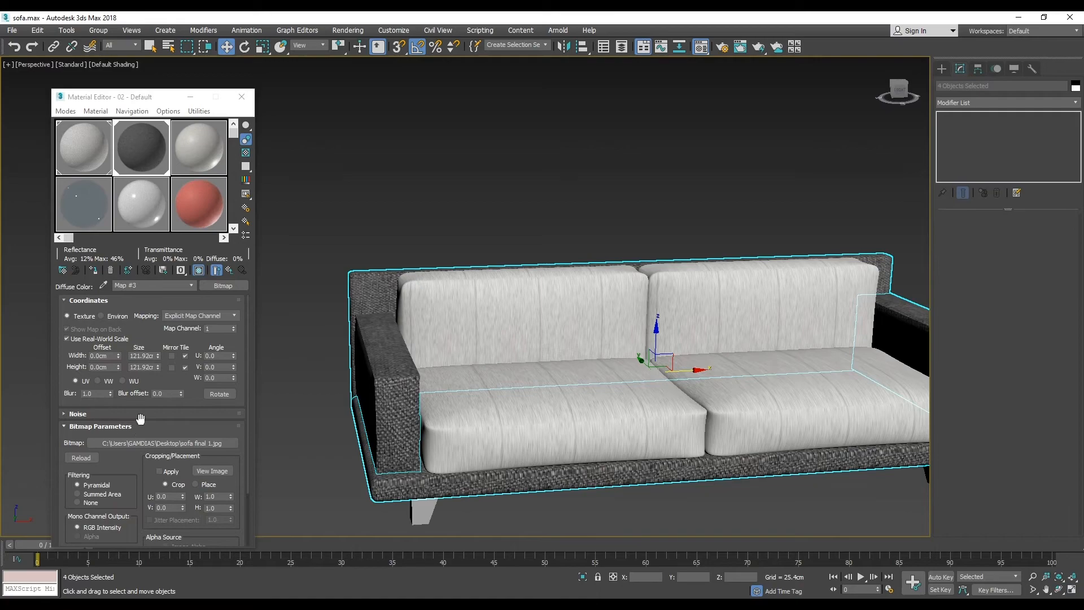
pyautogui.moveTo(158, 358); pyautogui.dragTo(164, 412)
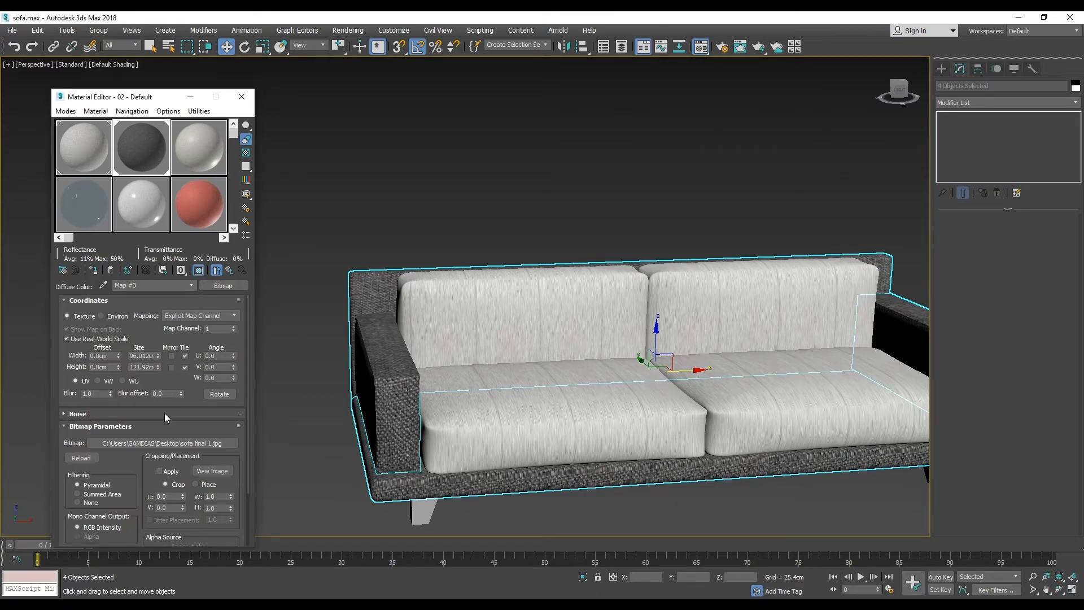
pyautogui.moveTo(159, 359); pyautogui.dragTo(172, 407)
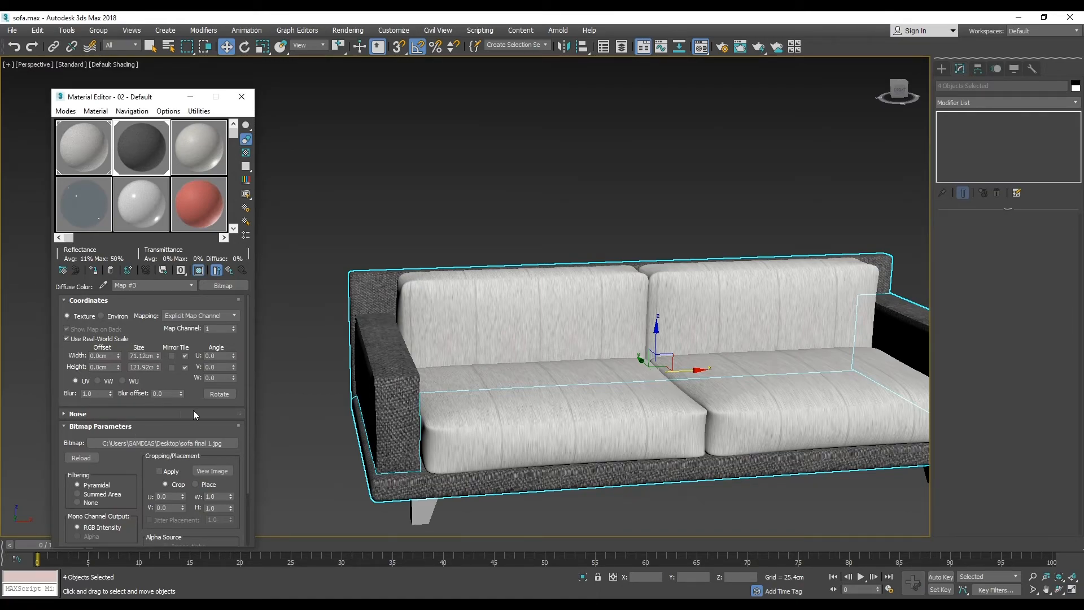
# Step: Select the pair of legs at one end of the sofa and change the 03 - Default material to a Standard material
pyautogui.scroll(-3, 340, 386)
pyautogui.keyDown('alt'); pyautogui.moveTo(354, 391); pyautogui.dragTo(277, 320, button='middle'); pyautogui.keyUp('alt')
pyautogui.scroll(3, 338, 374)
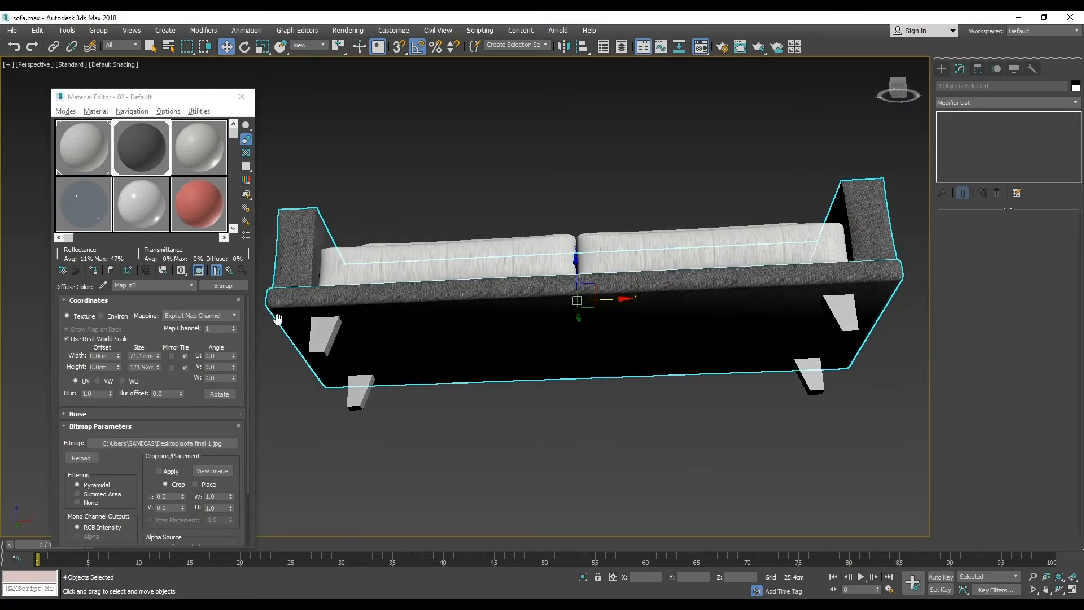
pyautogui.click(365, 394)
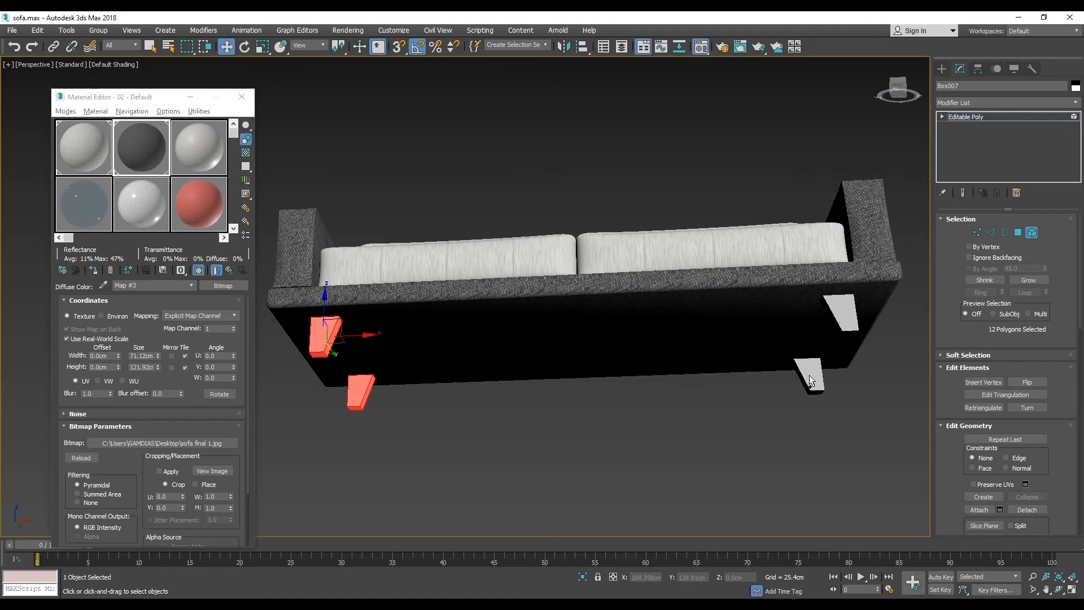
pyautogui.keyDown('alt'); pyautogui.moveTo(577, 397); pyautogui.dragTo(492, 448, button='middle'); pyautogui.keyUp('alt')
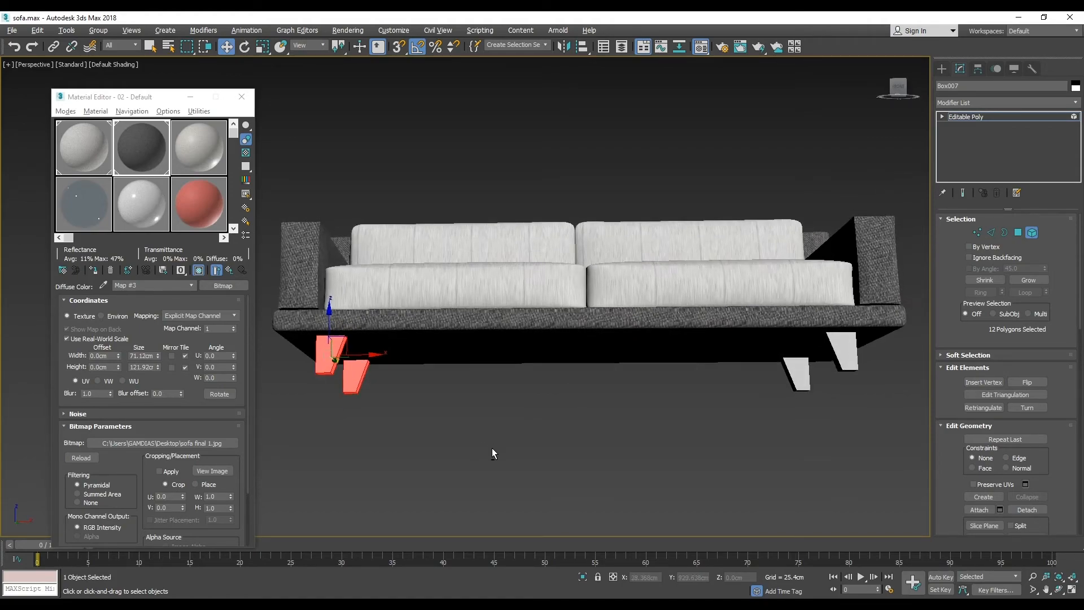
pyautogui.click(197, 153)
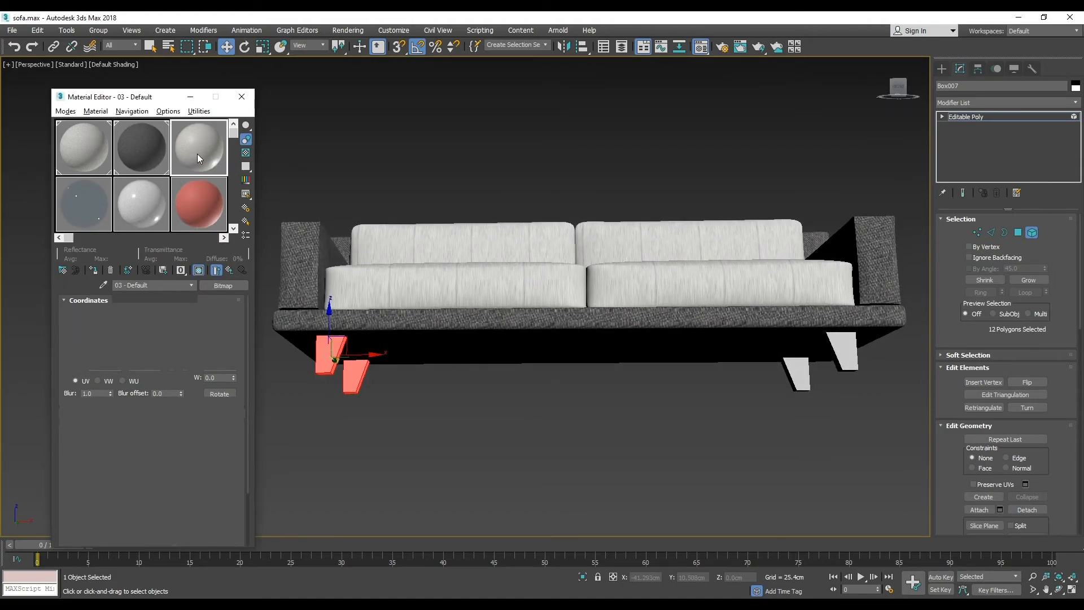
pyautogui.click(221, 284)
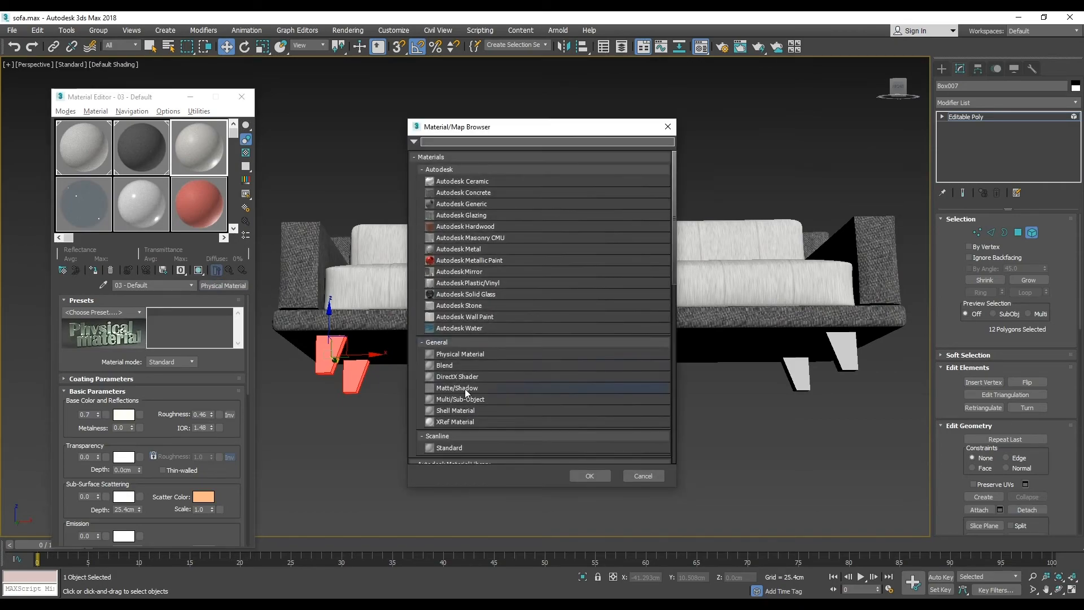
pyautogui.click(471, 446)
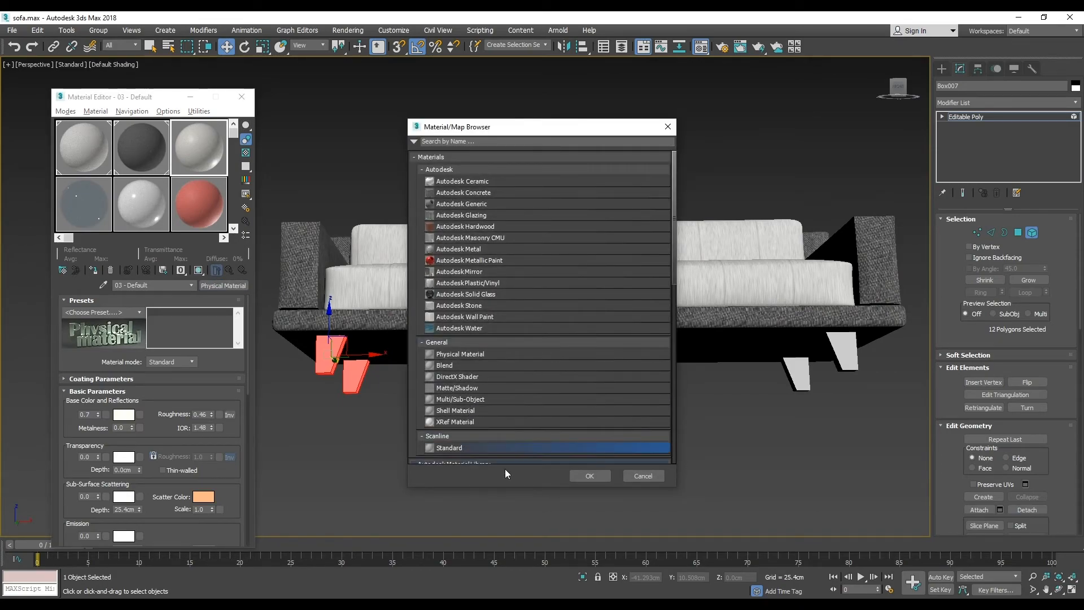
pyautogui.click(589, 475)
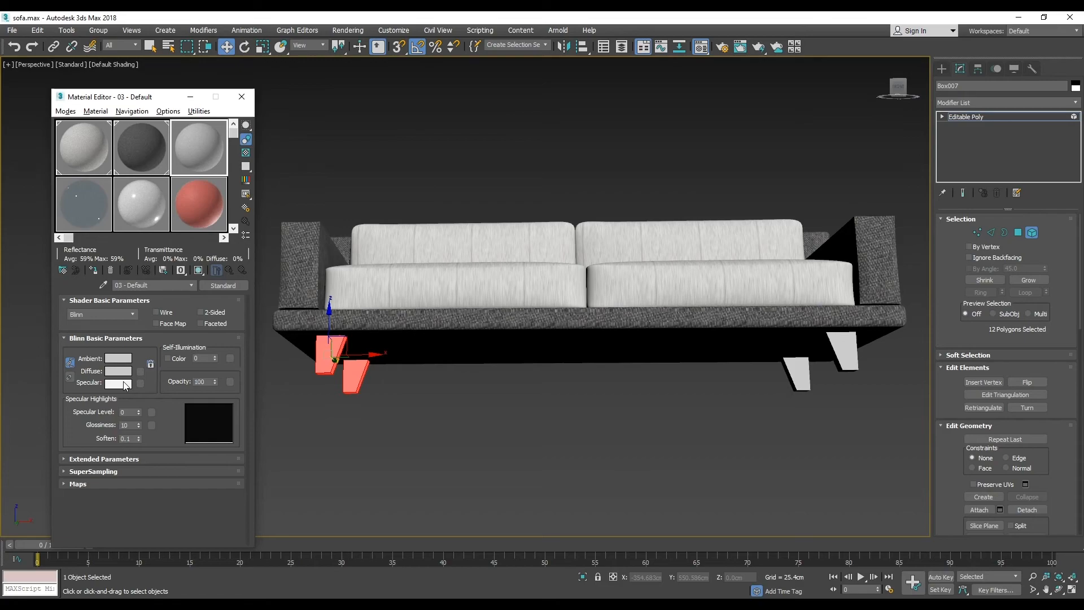
# Step: Set the 03 - Default material's diffuse color to a near-black grey and assign it to the selected pair of legs
pyautogui.click(119, 371)
pyautogui.moveTo(327, 110); pyautogui.dragTo(327, 95)
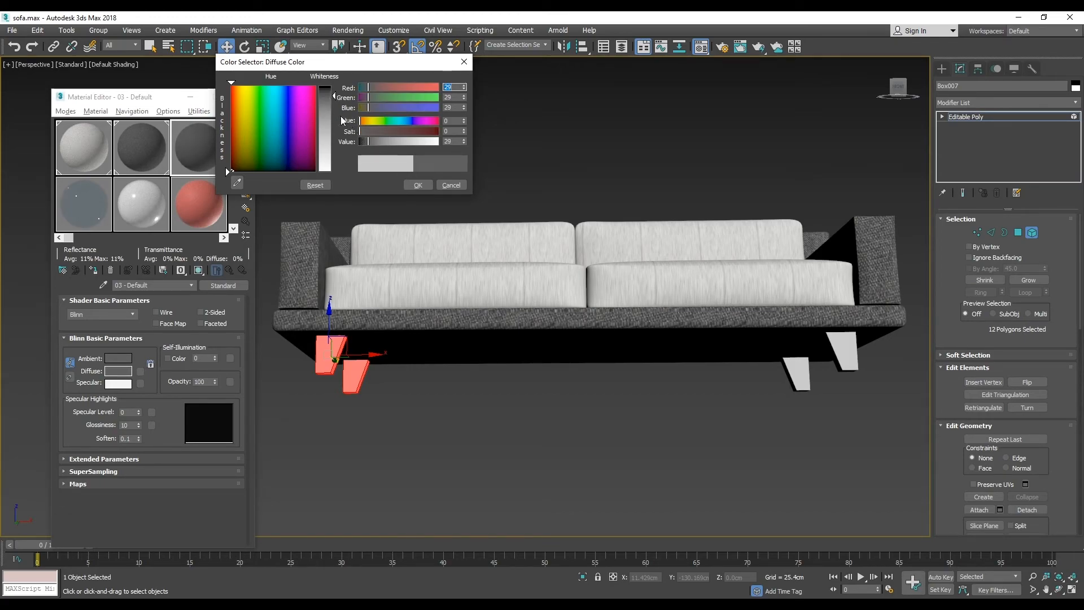
pyautogui.moveTo(325, 102); pyautogui.dragTo(326, 91)
pyautogui.click(418, 185)
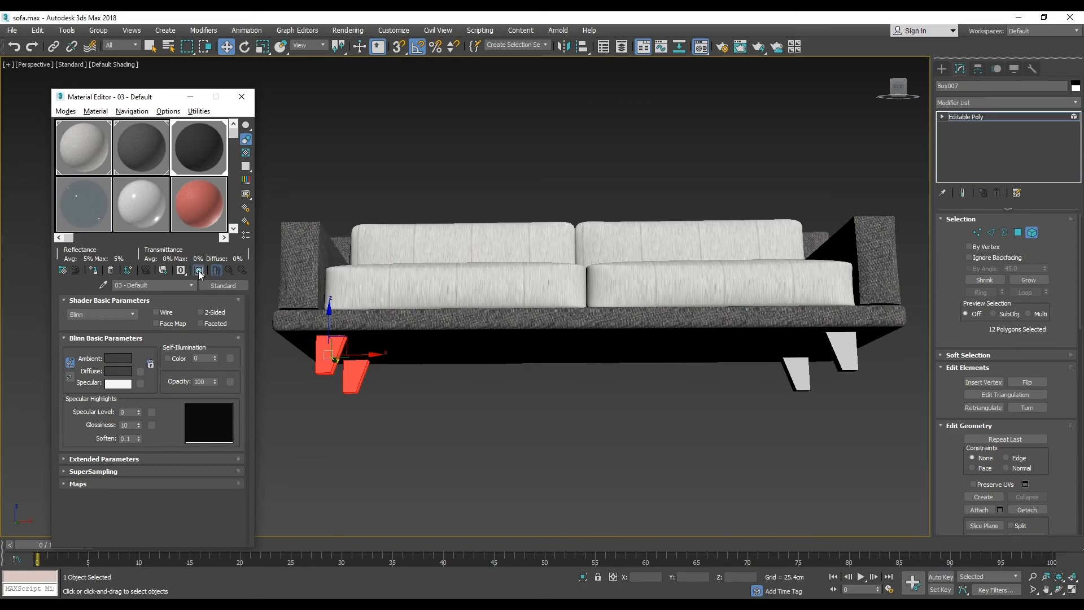
pyautogui.click(281, 427)
# Step: Apply the near-black 03 - Default material to the pair of legs at the other end and close the Material Editor
pyautogui.keyDown('alt'); pyautogui.moveTo(308, 411); pyautogui.dragTo(622, 410, button='middle'); pyautogui.keyUp('alt')
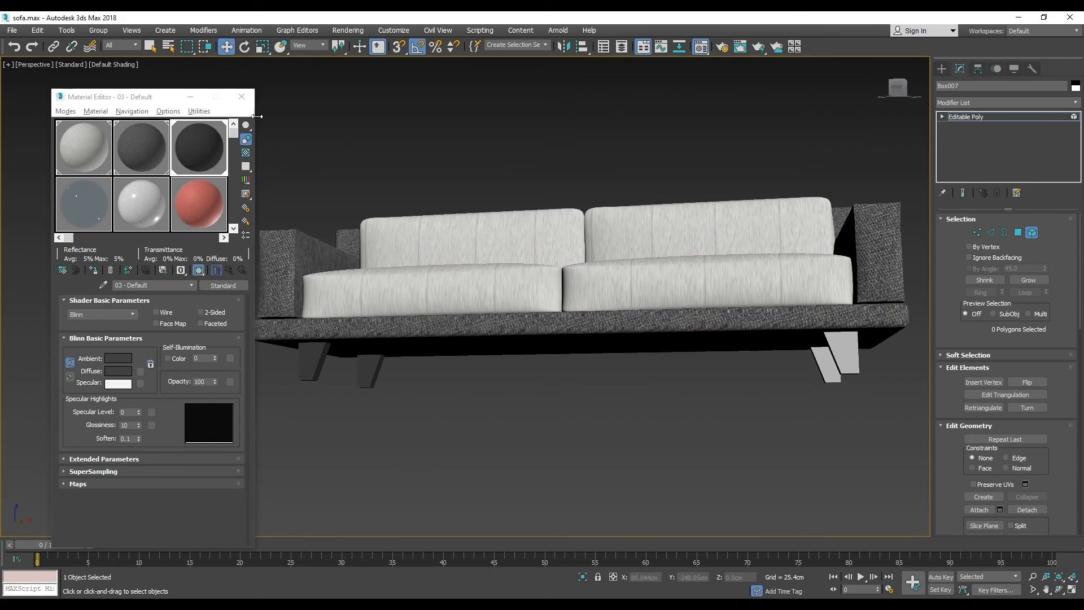
pyautogui.moveTo(185, 154); pyautogui.dragTo(834, 358)
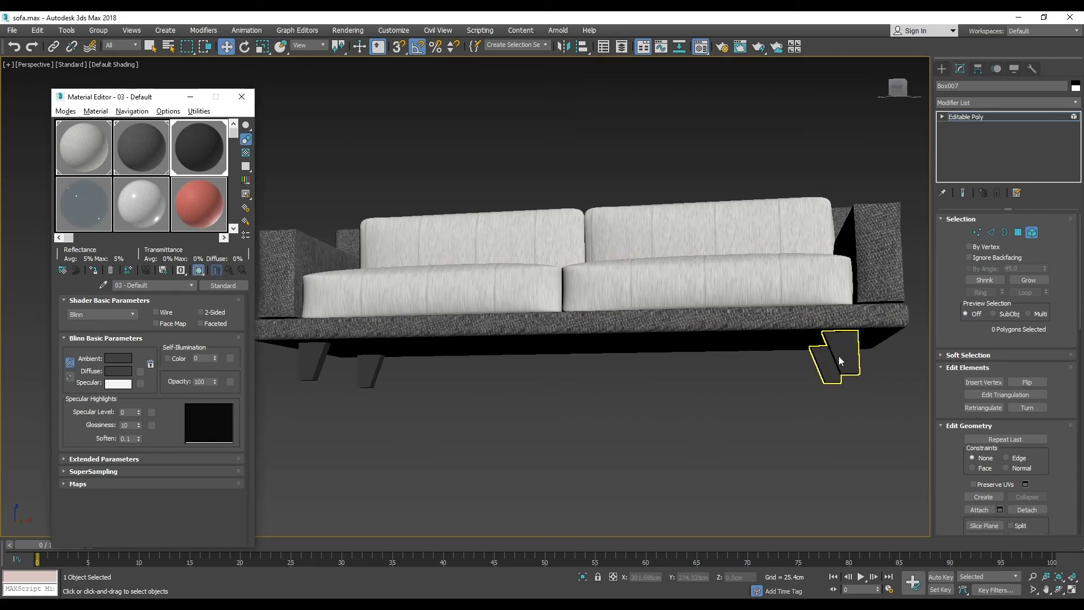
pyautogui.scroll(-5, 551, 348)
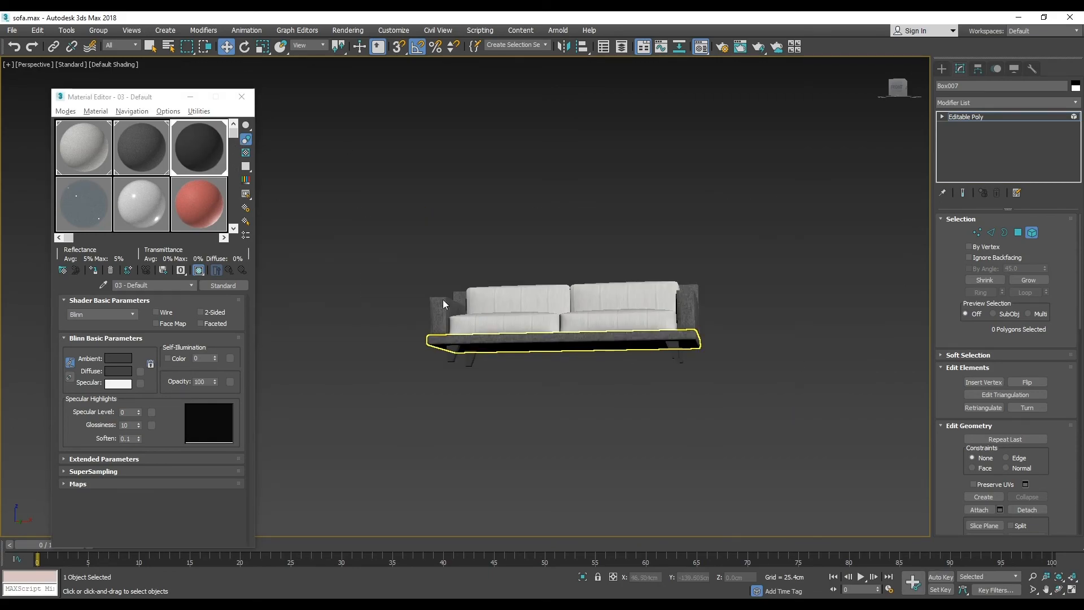
pyautogui.click(242, 97)
pyautogui.keyDown('alt'); pyautogui.moveTo(278, 175); pyautogui.dragTo(314, 342, button='middle'); pyautogui.keyUp('alt')
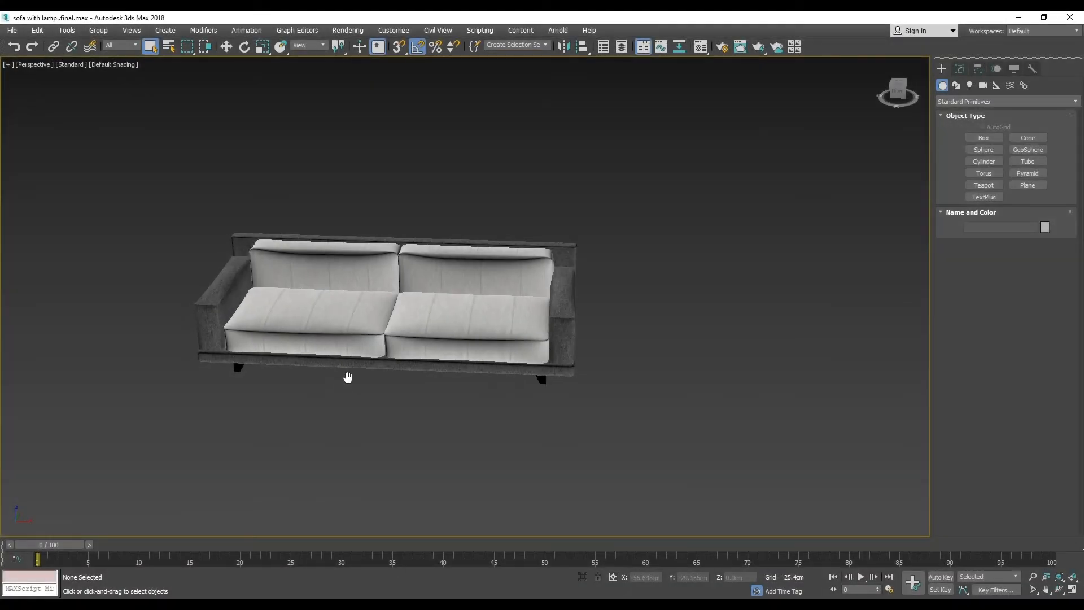
pyautogui.keyDown('alt'); pyautogui.moveTo(347, 378); pyautogui.dragTo(429, 362, button='middle'); pyautogui.keyUp('alt')
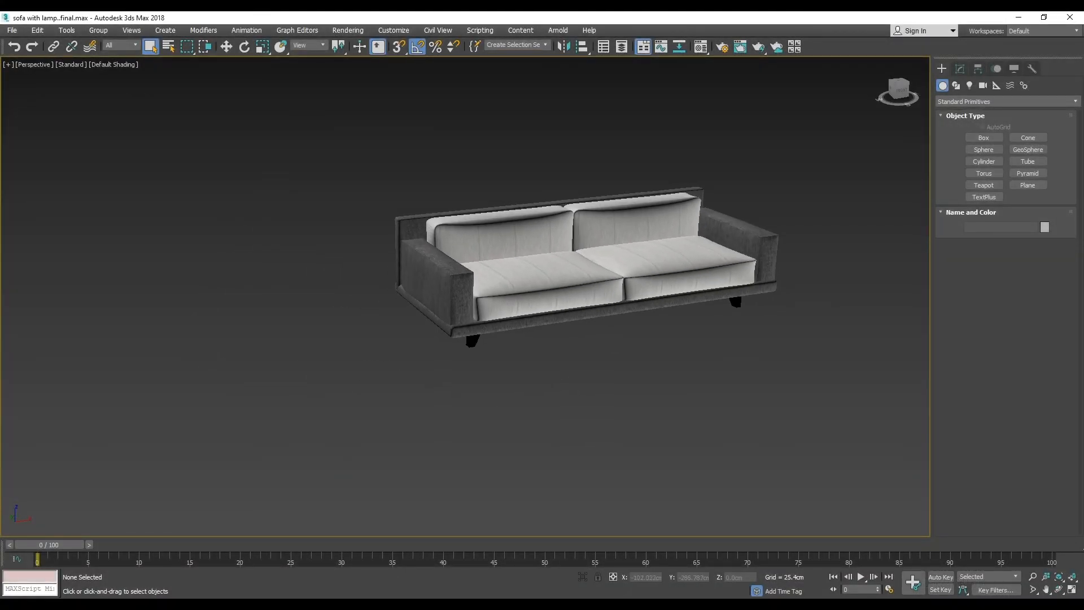